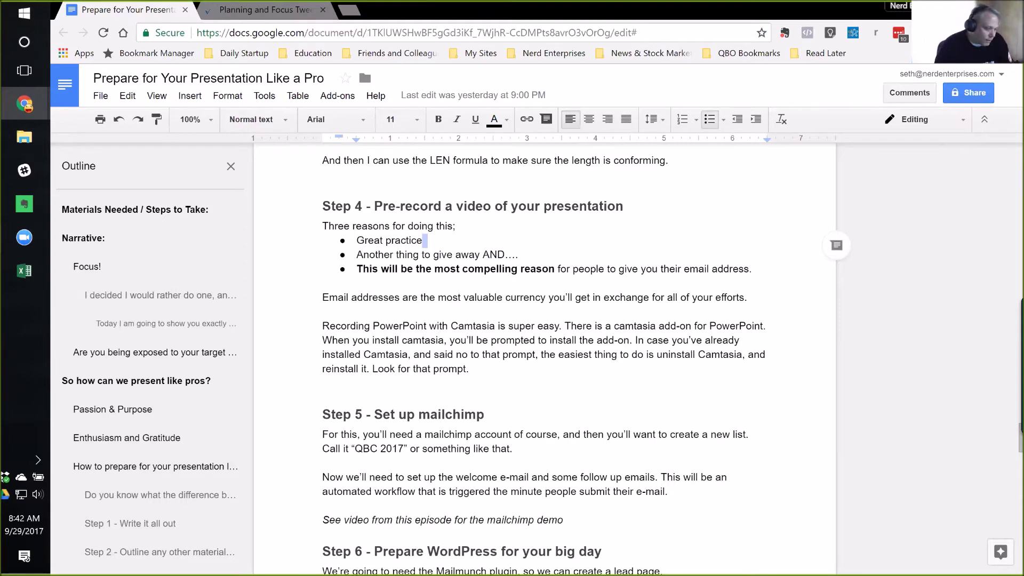
Review the presentation guide from Step 4 through Step 6 and place the cursor after the Step 5 heading.
click(456, 226)
scroll(533, 347, down, 1)
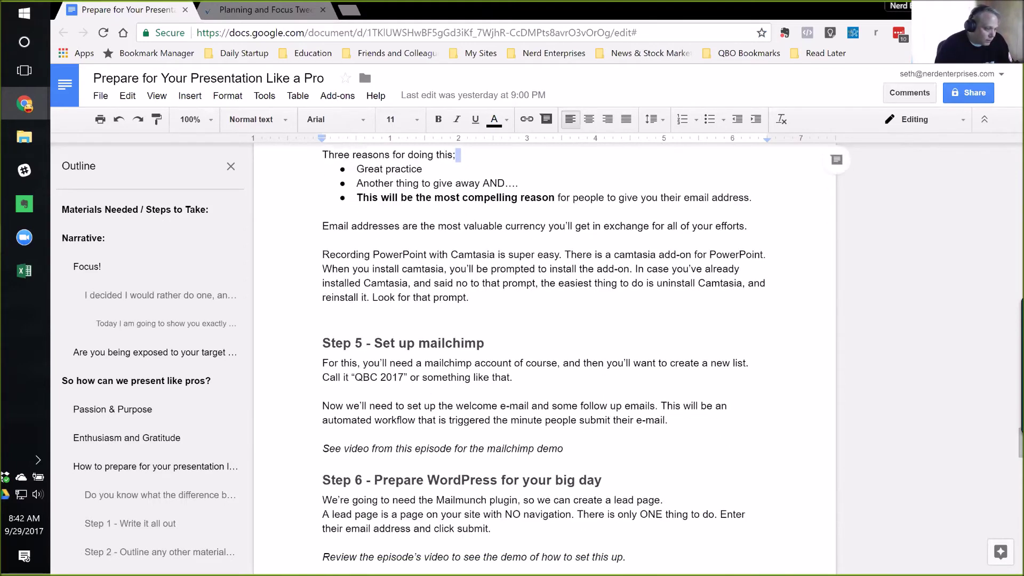
click(470, 297)
scroll(533, 352, down, 2)
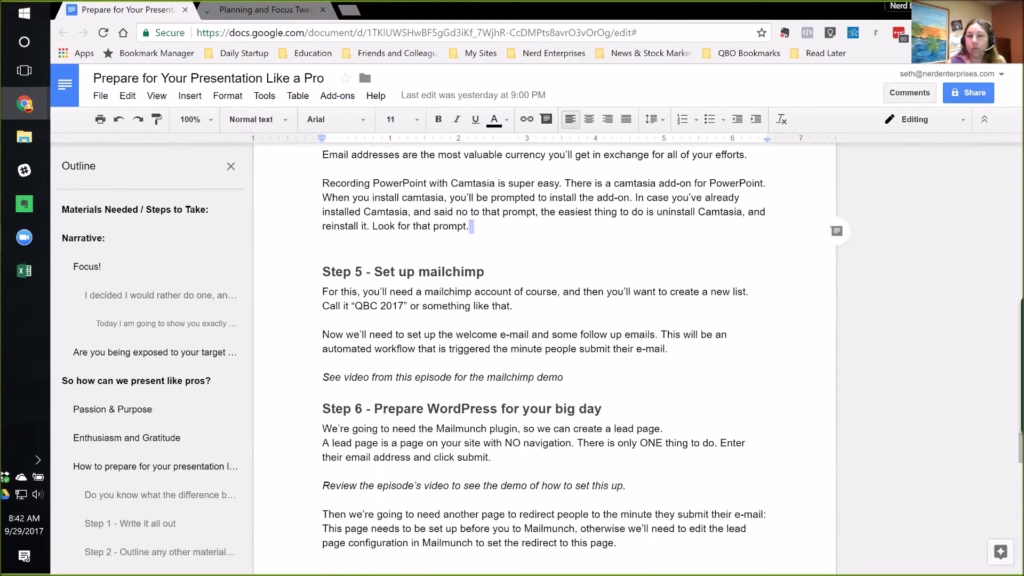
scroll(544, 352, down, 1)
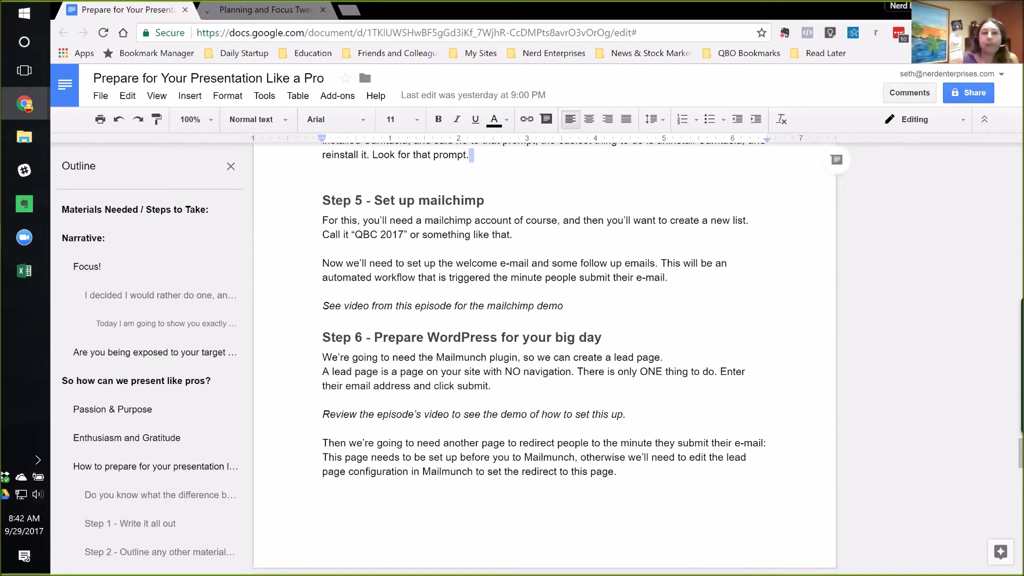
click(488, 200)
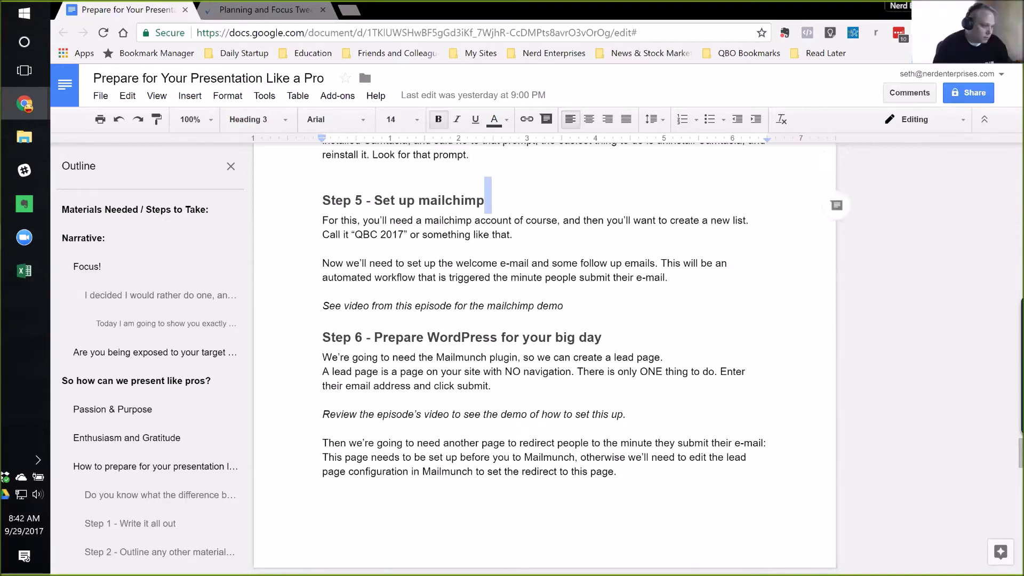
Open the MailChimp website in a new browser tab and log in to the account dashboard.
click(349, 9)
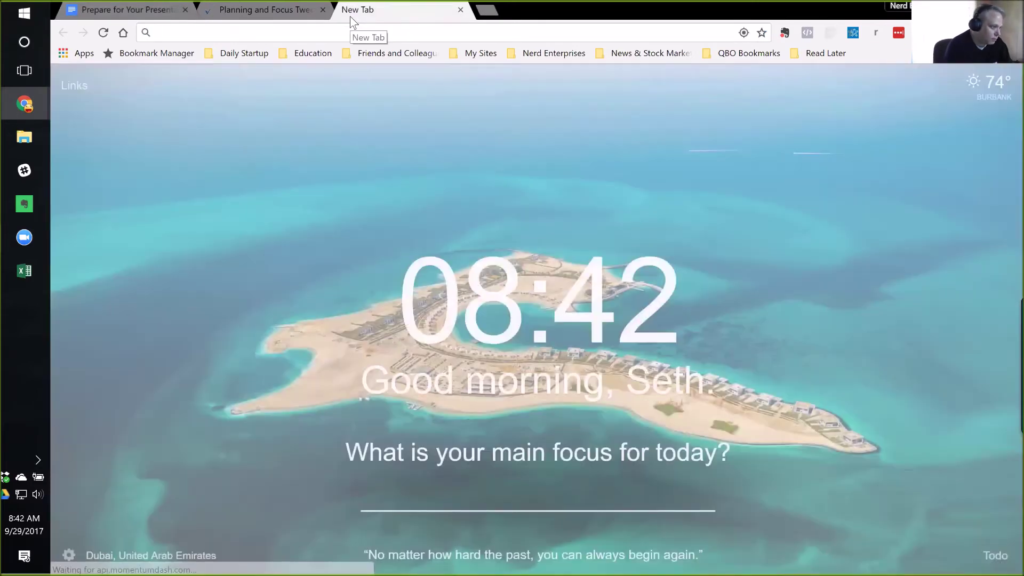
text(mail)
key(Return)
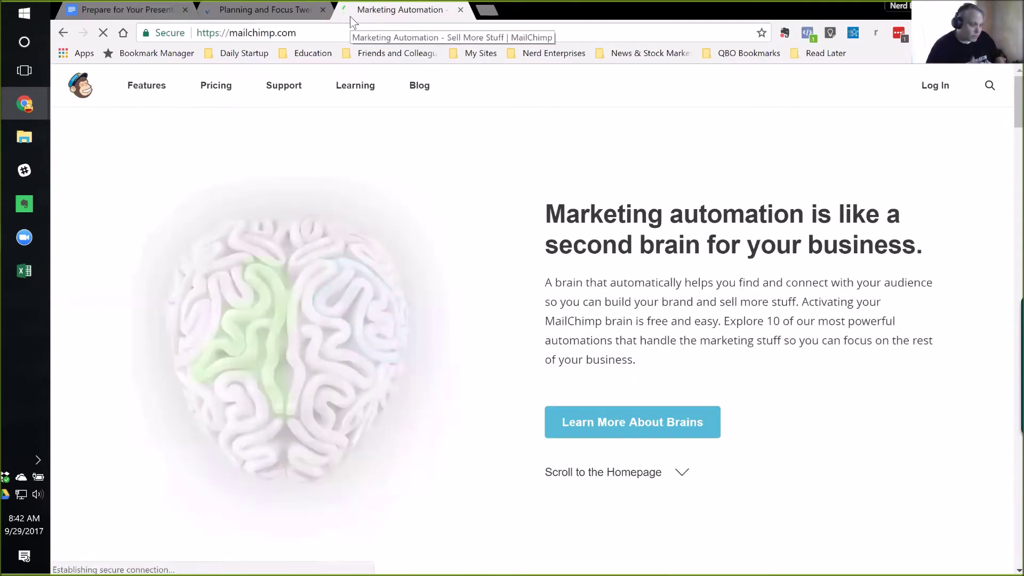
click(929, 92)
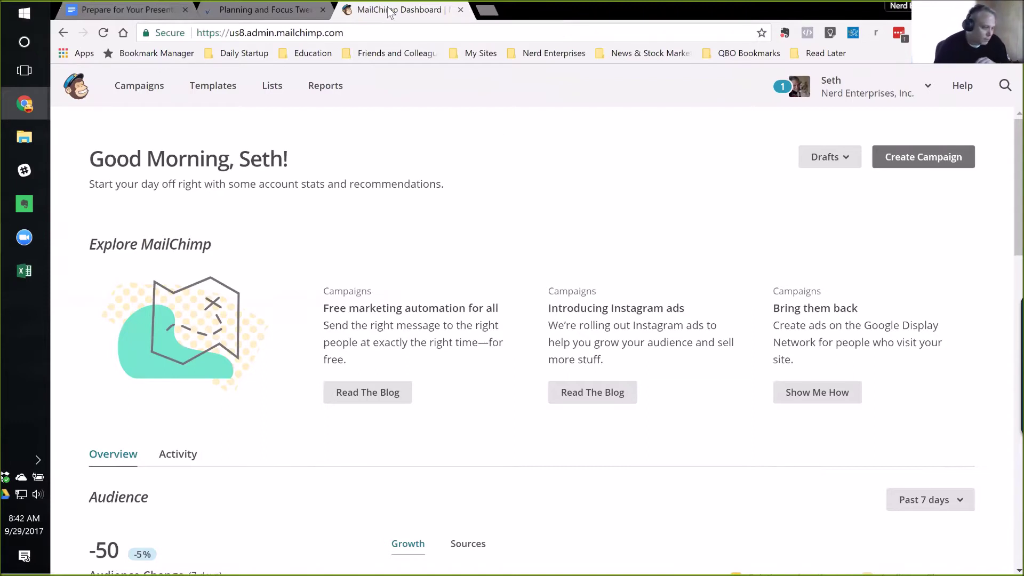
Open the account's subscriber lists, look through them, and start creating a new list.
scroll(547, 204, down, 1)
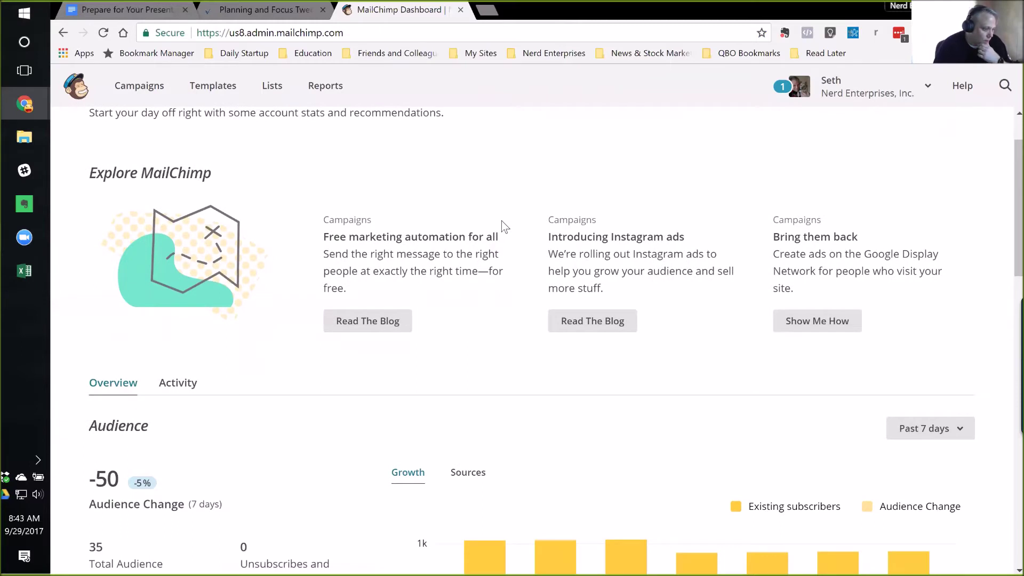
scroll(410, 128, up, 1)
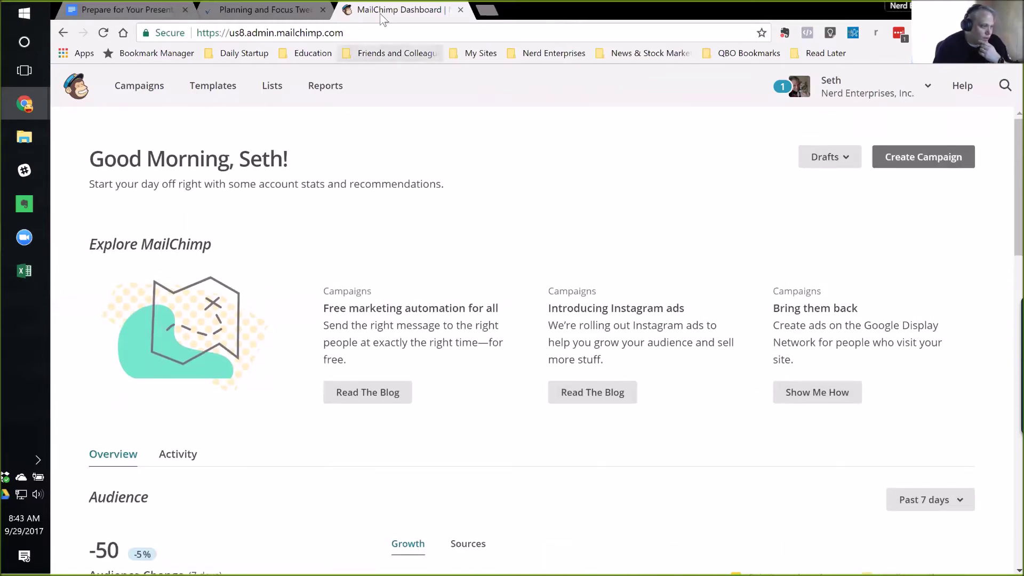
click(268, 88)
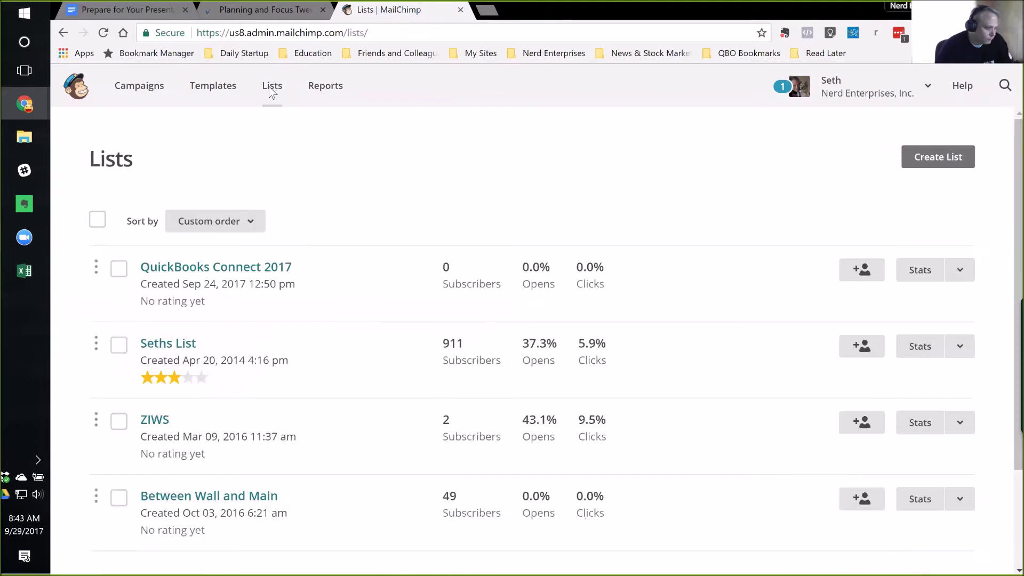
scroll(406, 168, down, 2)
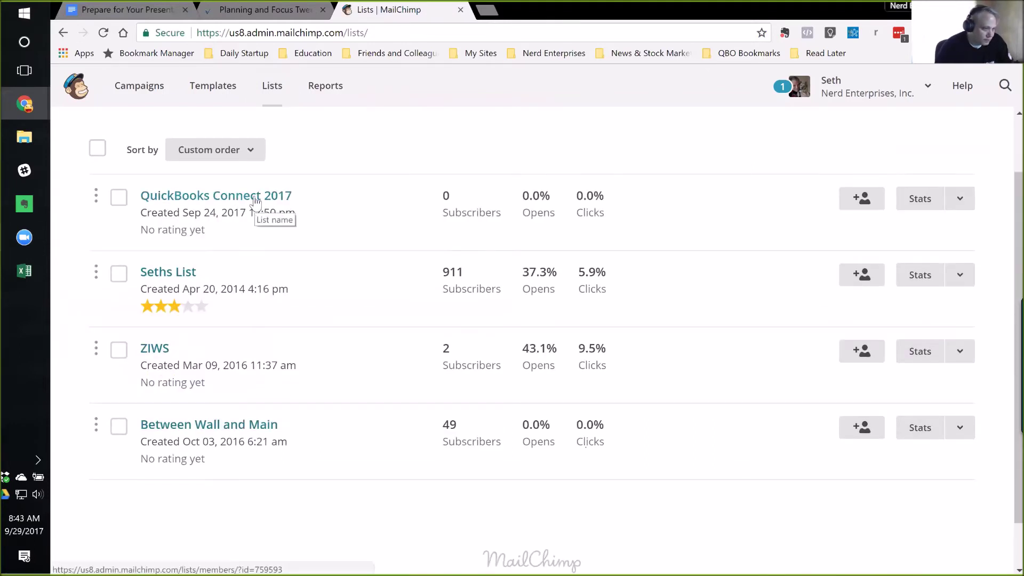
scroll(536, 264, up, 2)
click(936, 164)
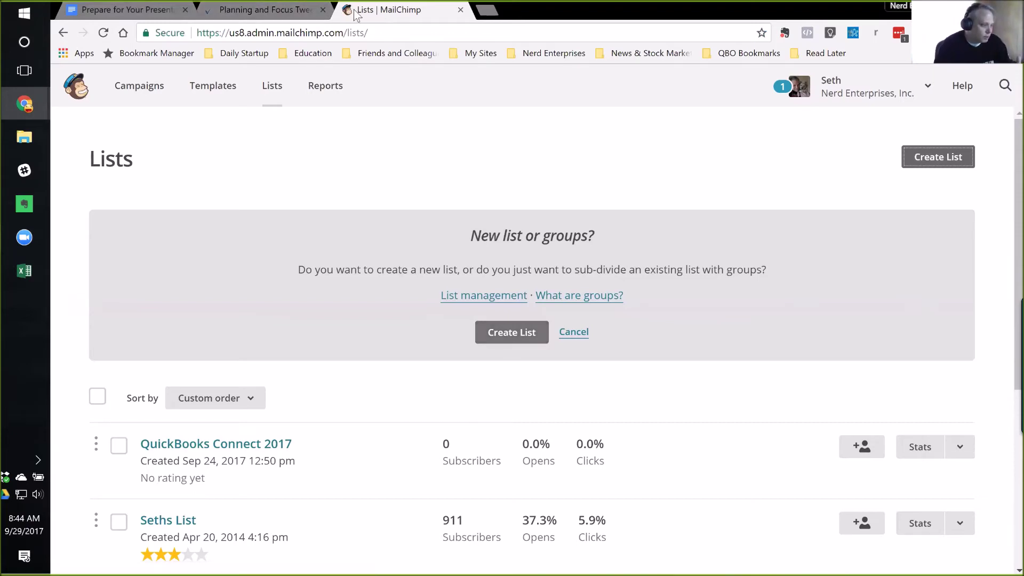
Close the presentation guide document and return to the MailChimp lists page.
click(138, 9)
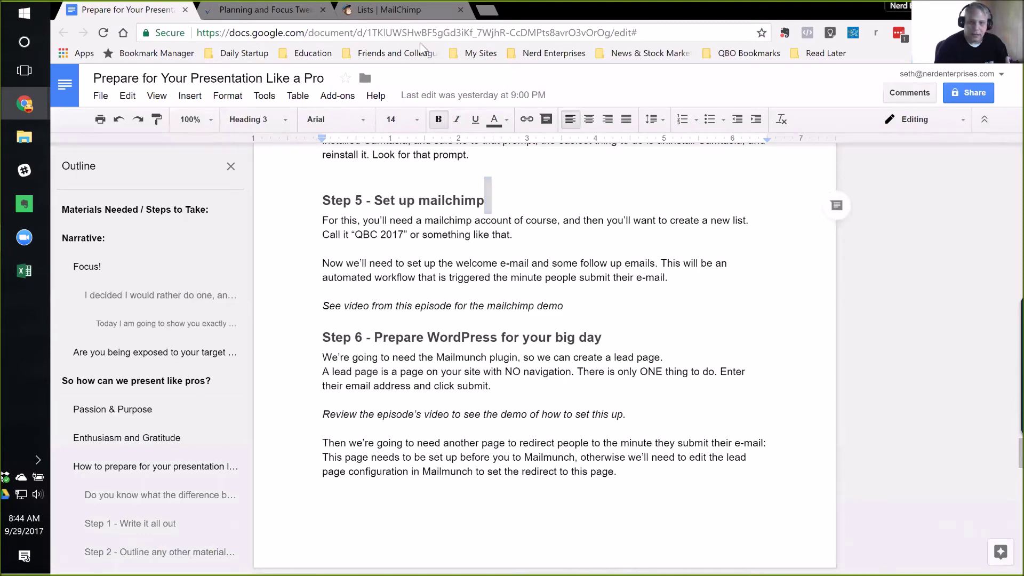
key(ctrl+w)
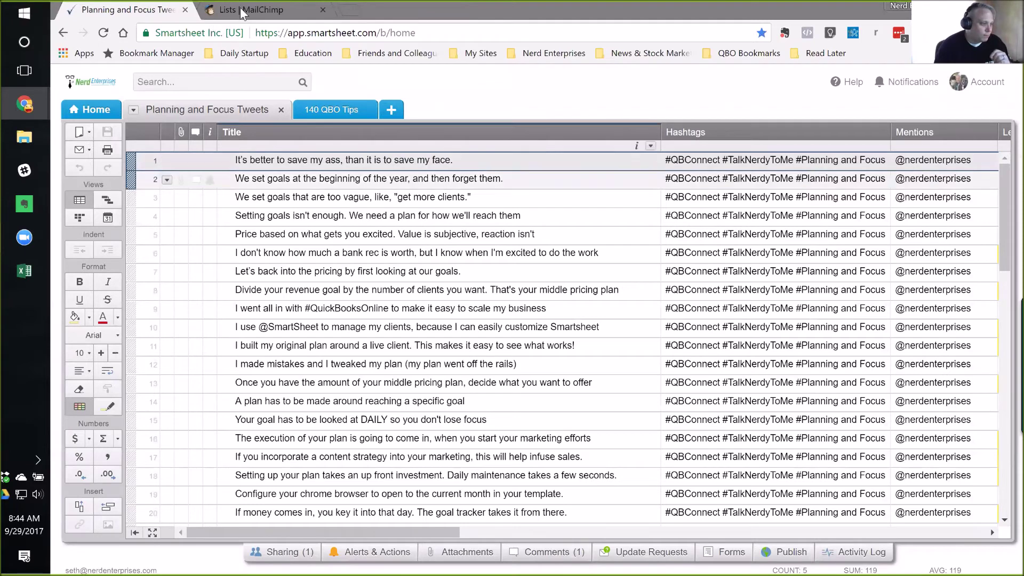
click(267, 9)
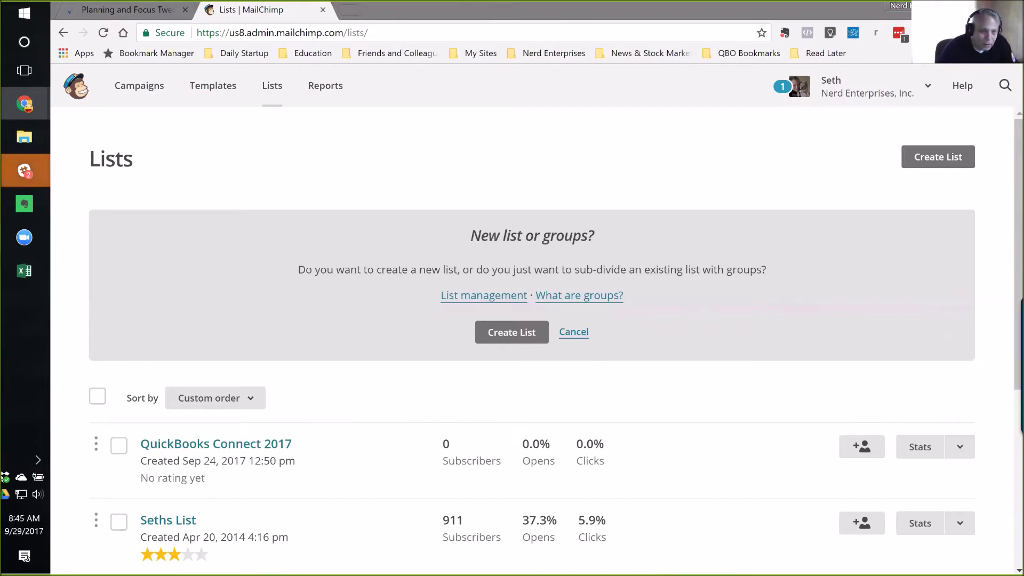
Open the Nerd Enterprises home page in a new browser tab and go to its WordPress dashboard.
click(352, 11)
click(123, 33)
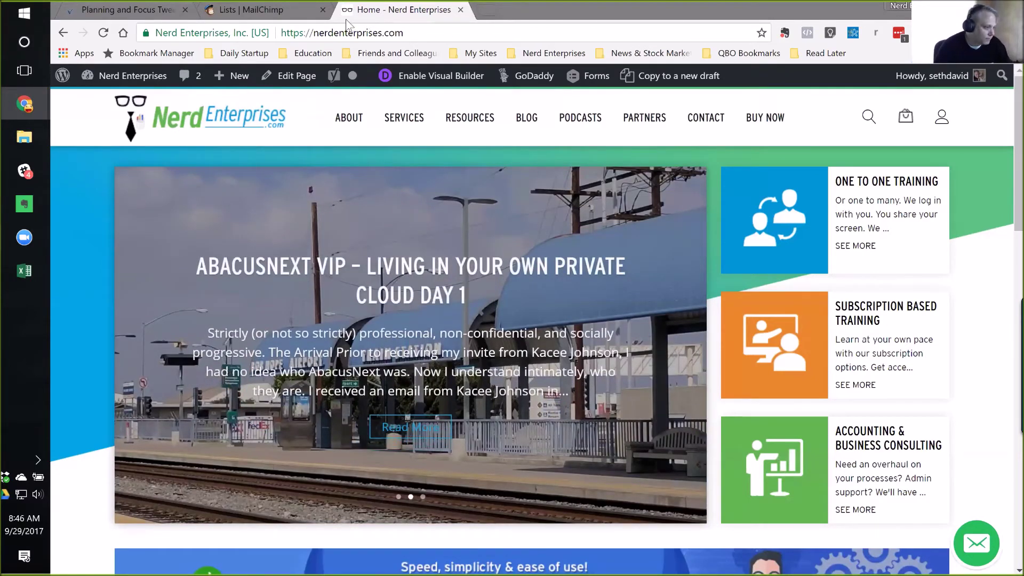
mouse_move(99, 76)
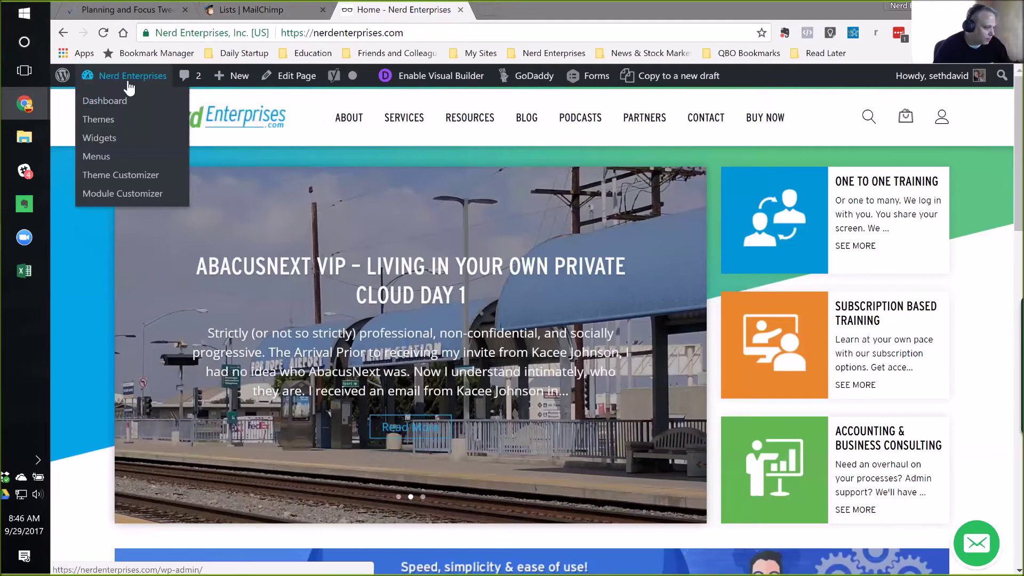
click(108, 101)
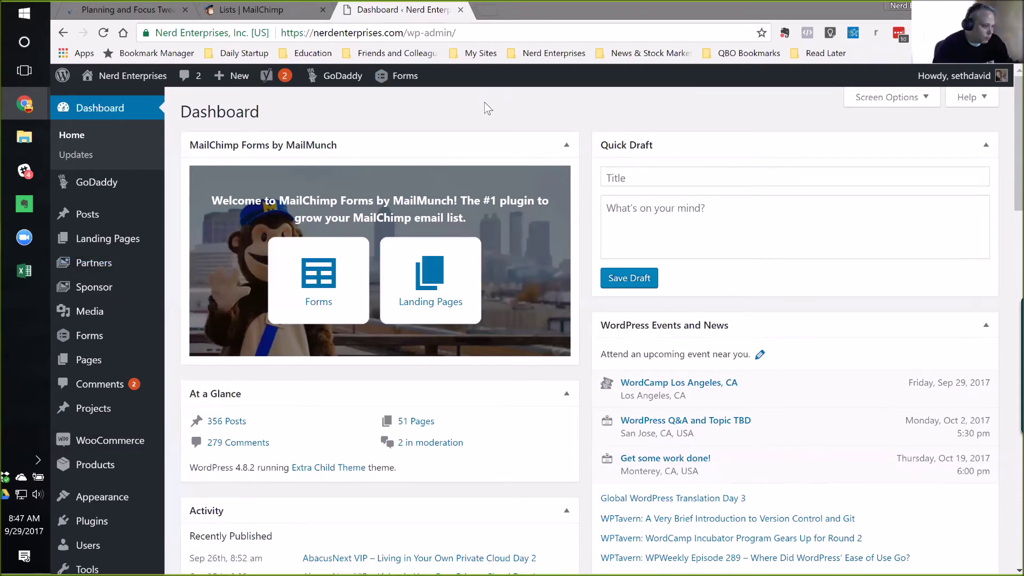
Open the page for adding new WordPress plugins and search for "Mailmunch".
scroll(102, 365, down, 5)
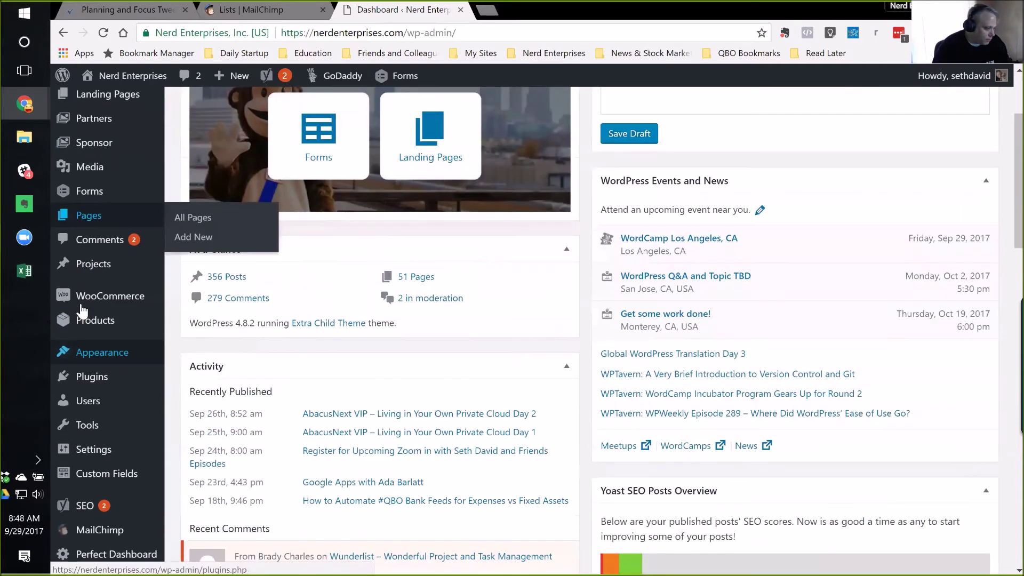
mouse_move(97, 261)
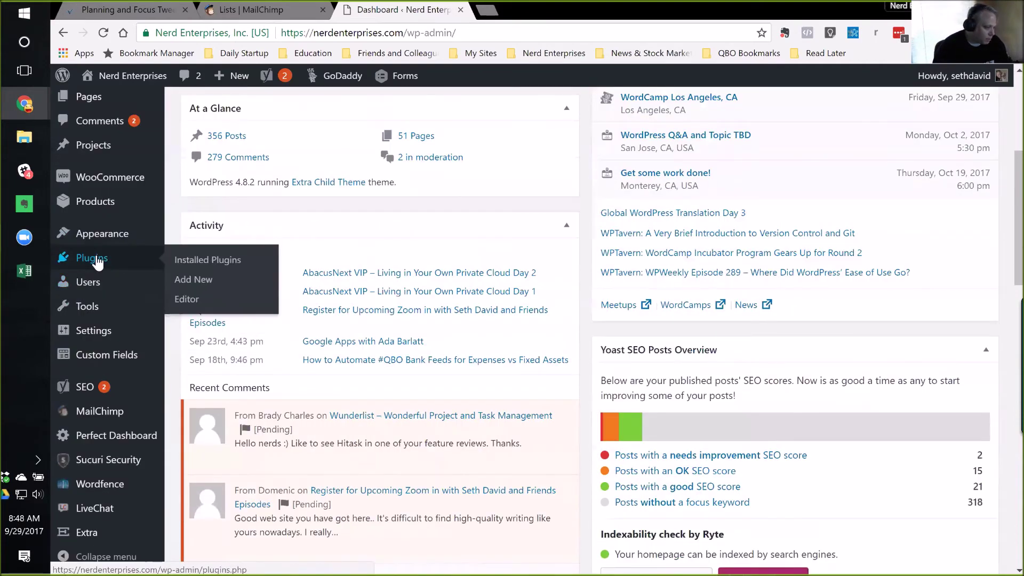
click(193, 282)
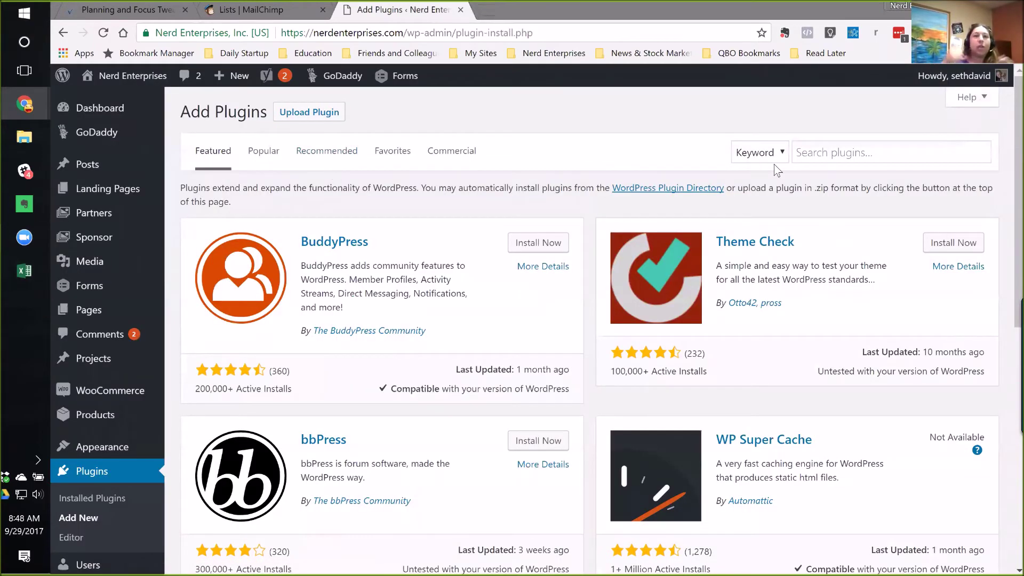
click(769, 6)
text(Mailminch)
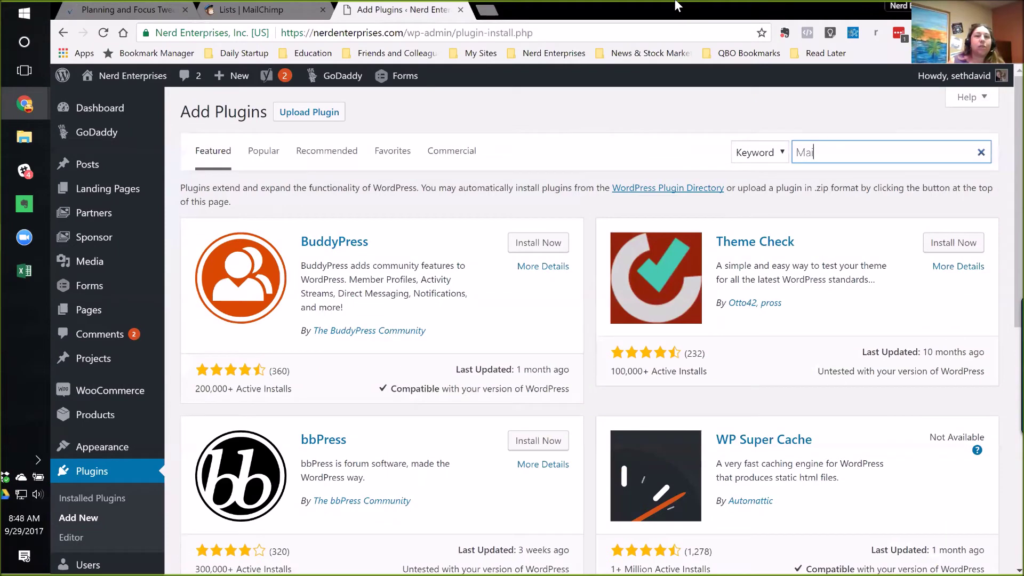
key(BackSpace)
key(BackSpace)
key(BackSpace)
key(BackSpace)
text(unch)
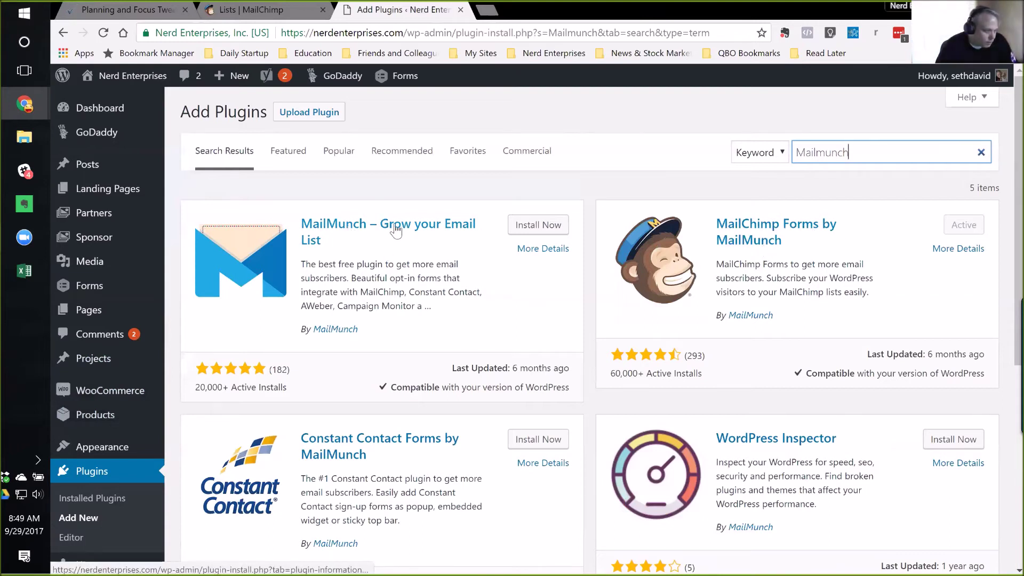
Look through the installed plugins for MailChimp Forms by MailMunch and return to the Mailmunch search results.
scroll(423, 229, down, 1)
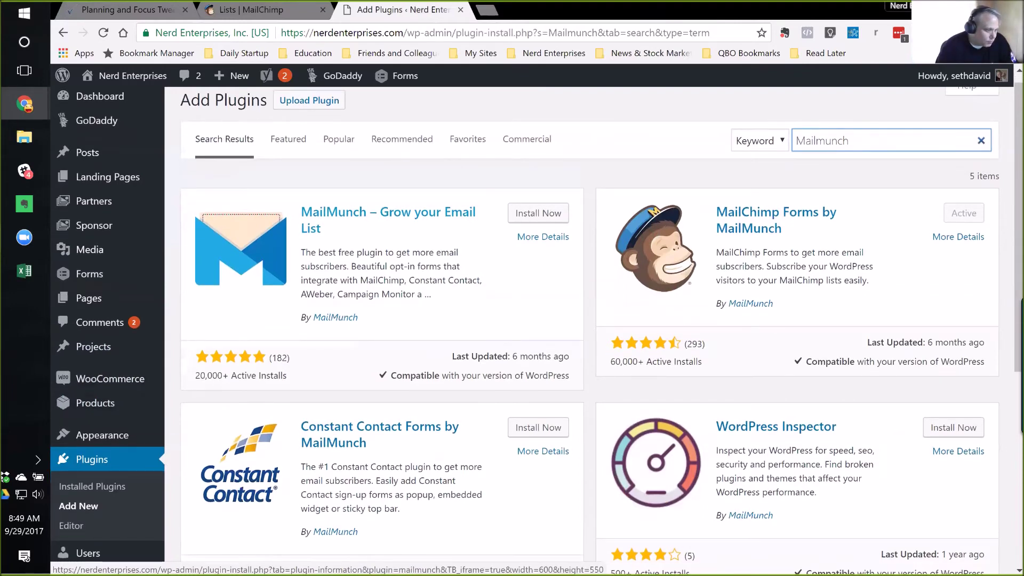
scroll(328, 173, down, 1)
scroll(117, 385, down, 1)
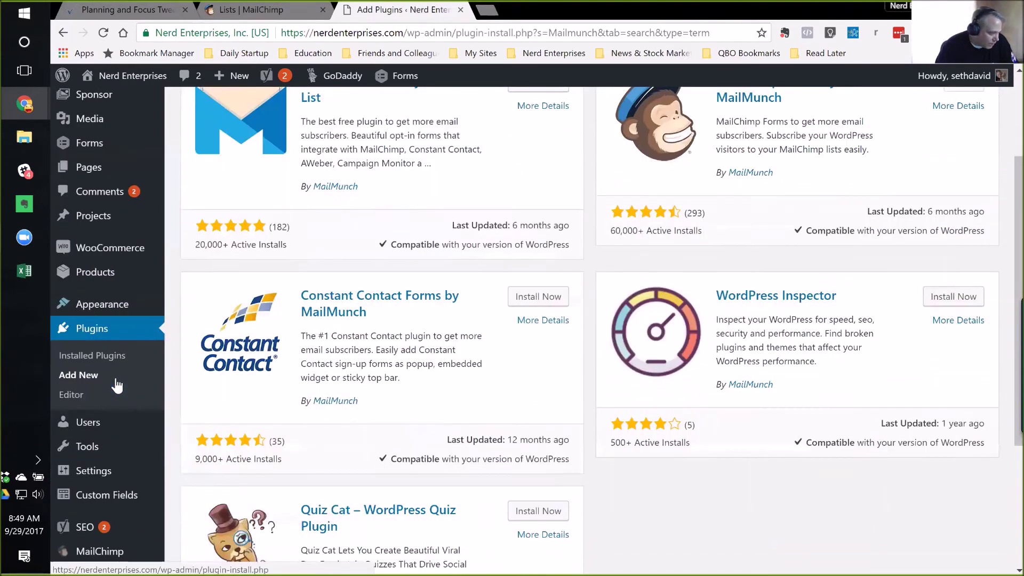
scroll(117, 386, down, 1)
click(98, 285)
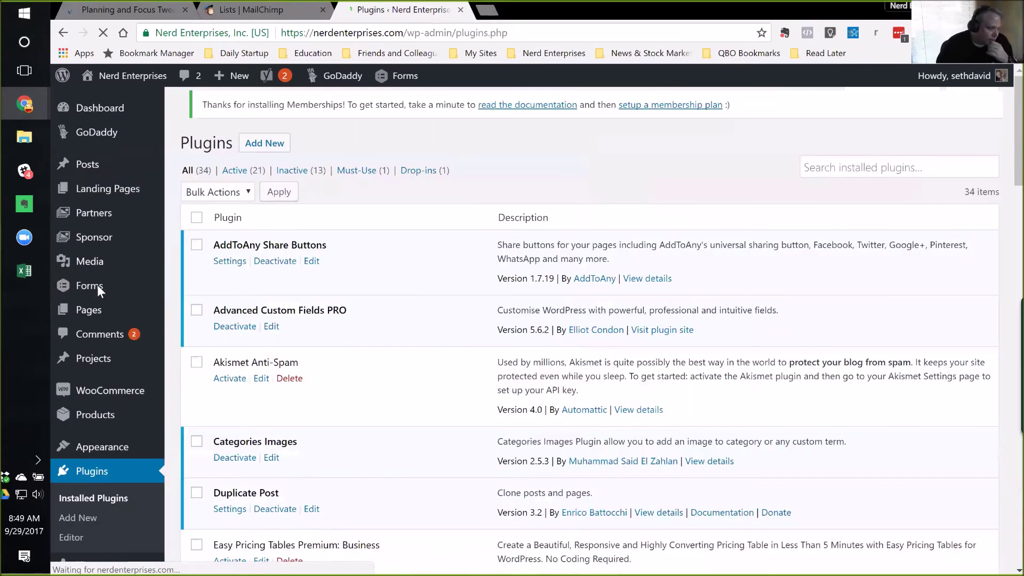
scroll(417, 349, down, 10)
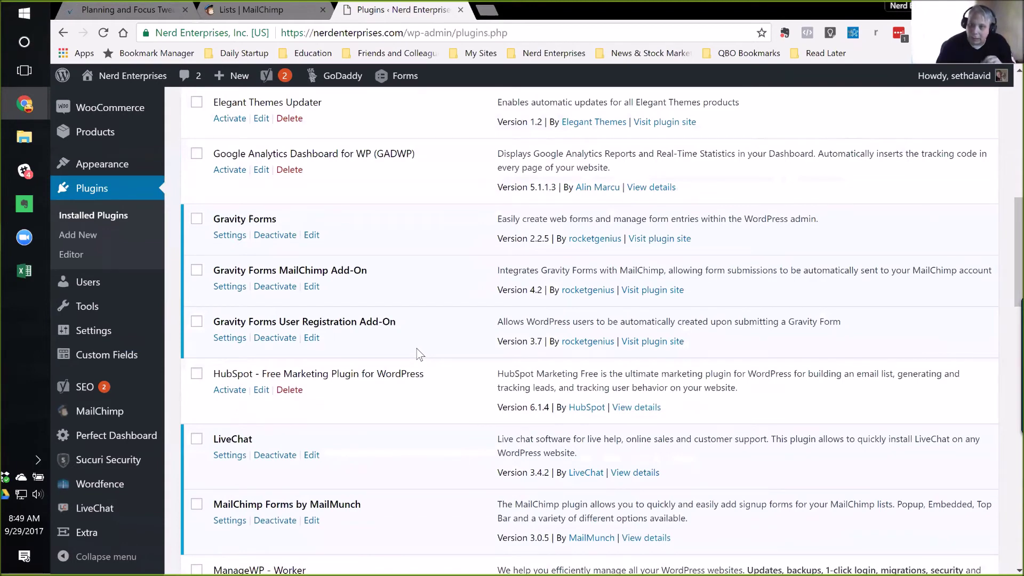
scroll(419, 357, down, 5)
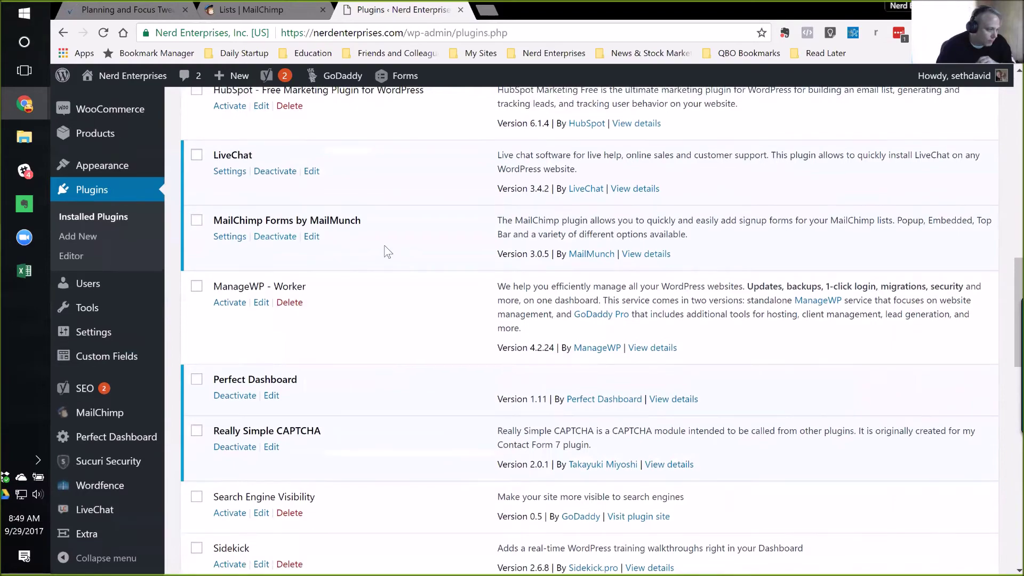
scroll(405, 267, up, 15)
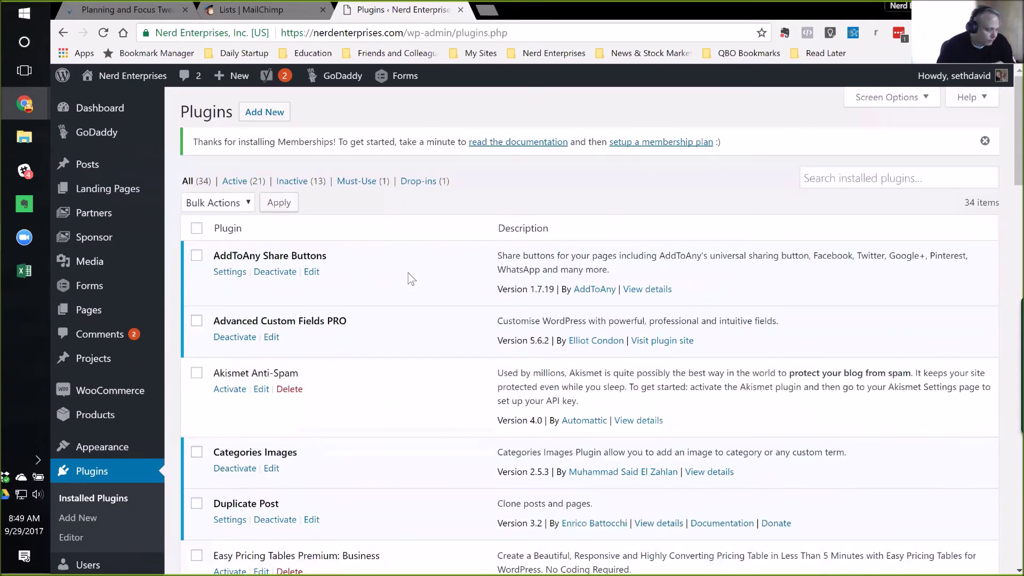
click(64, 33)
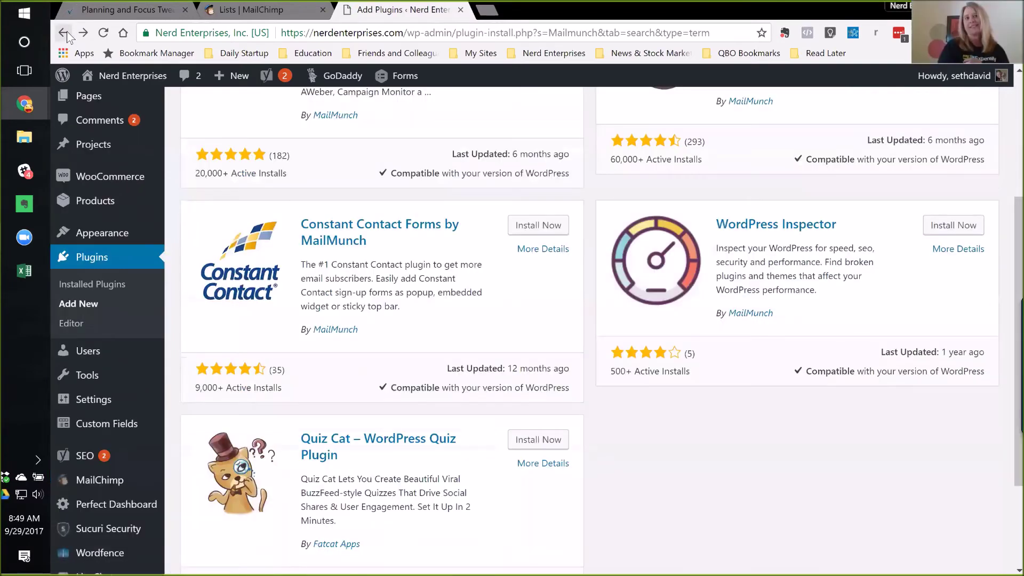
scroll(447, 237, up, 4)
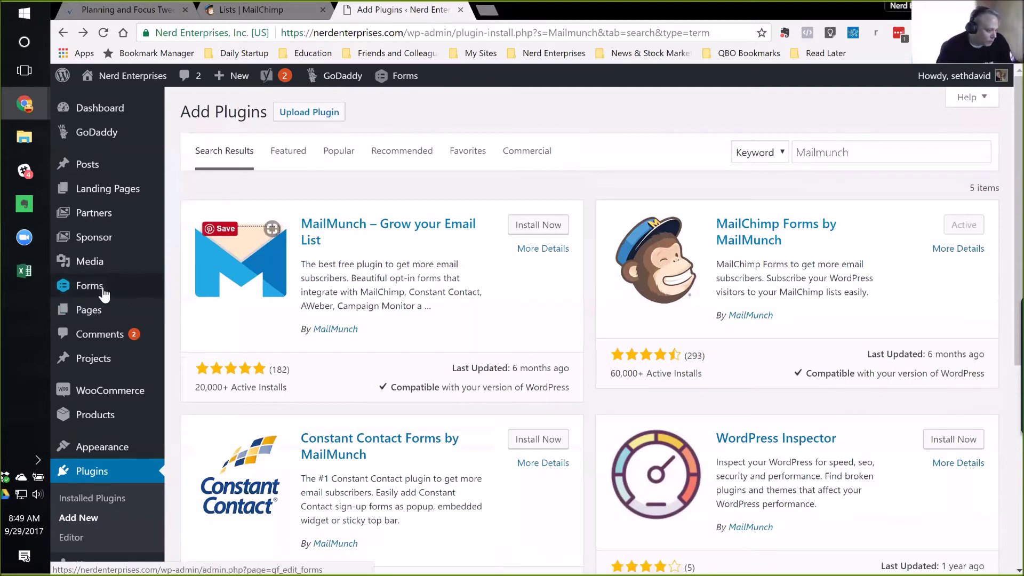
Go to the MailMunch landing pages in WordPress and open the qbc2017 page for editing.
scroll(103, 292, down, 5)
scroll(103, 292, down, 2)
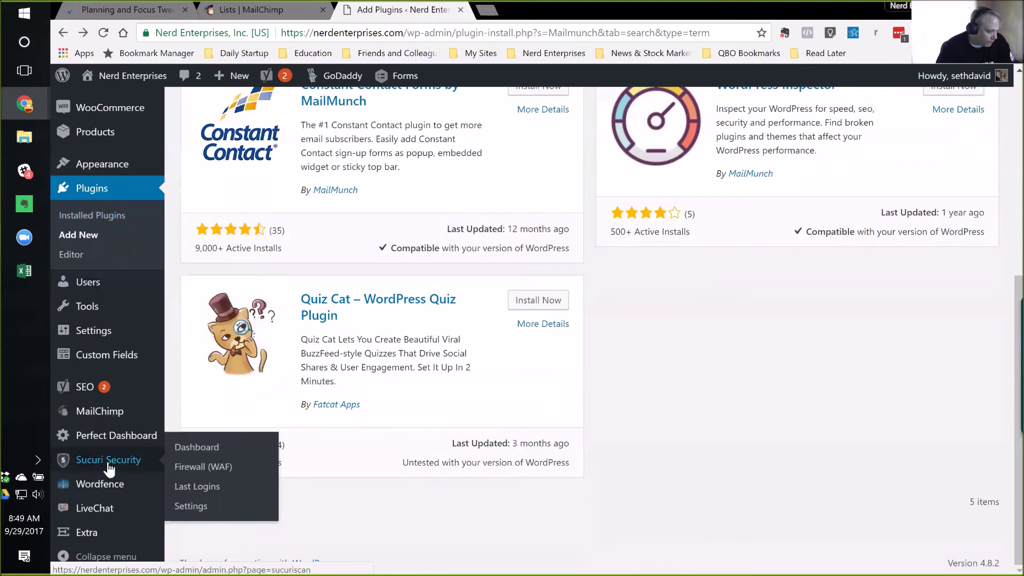
mouse_move(100, 417)
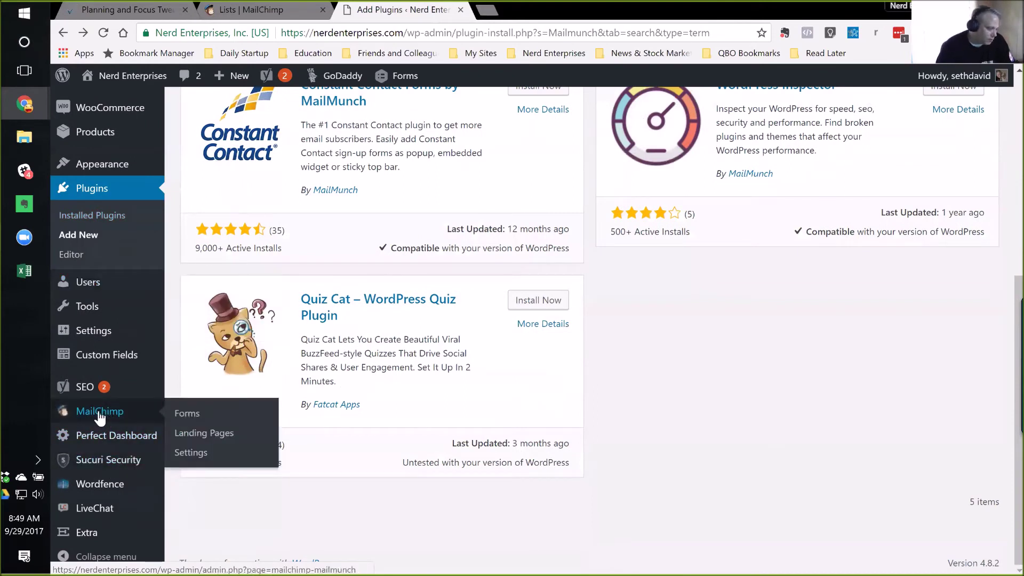
click(197, 434)
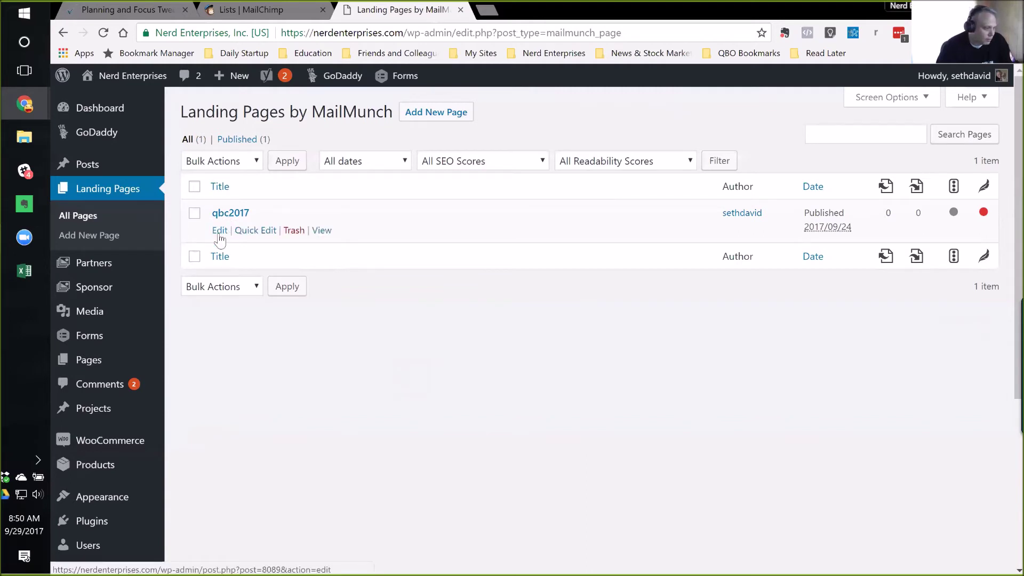
click(219, 233)
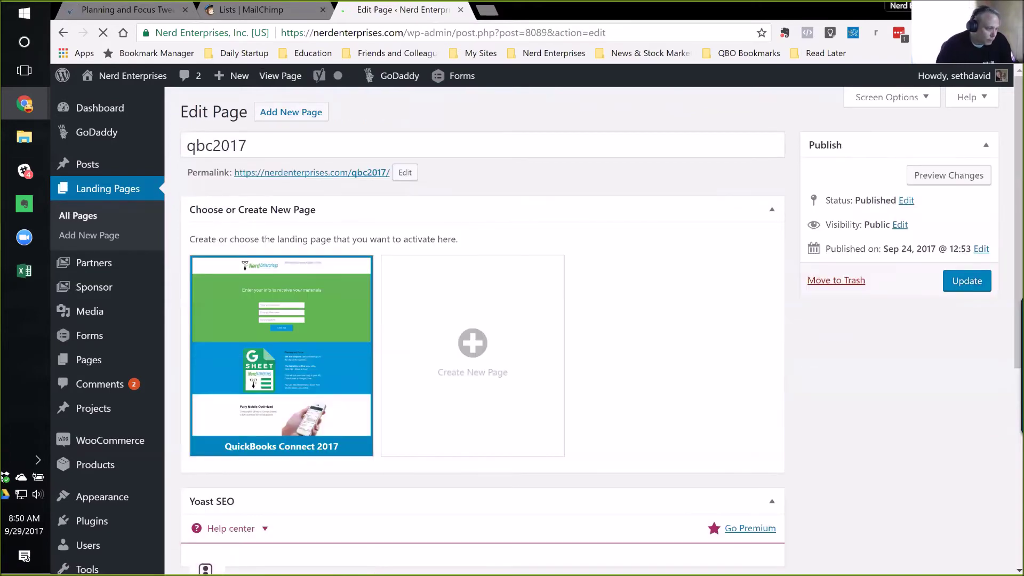
Open the QuickBooks Connect 2017 landing page in the MailMunch editor and look through its design.
scroll(583, 256, down, 1)
scroll(454, 336, up, 1)
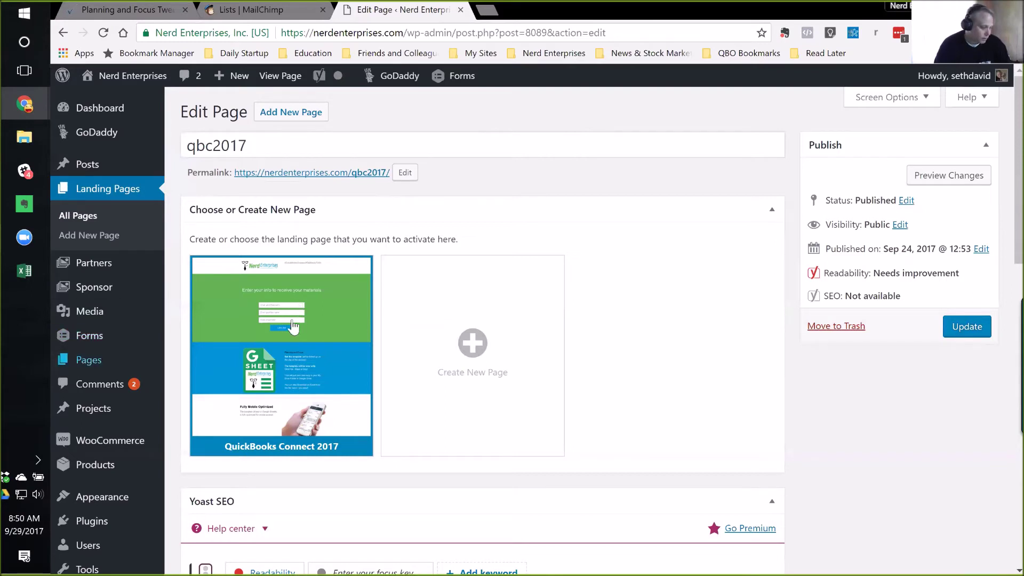
mouse_move(286, 340)
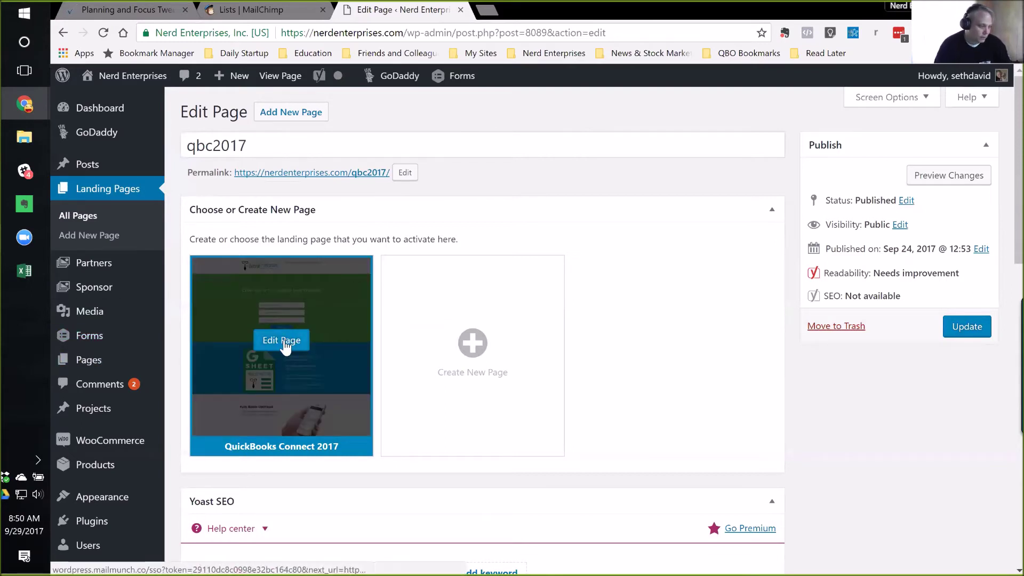
click(285, 341)
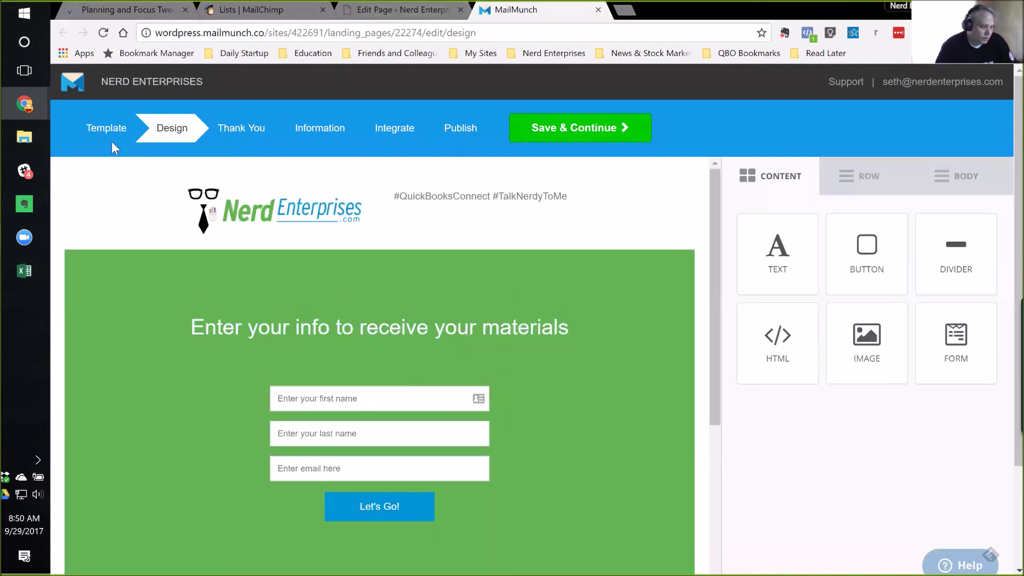
scroll(556, 319, down, 1)
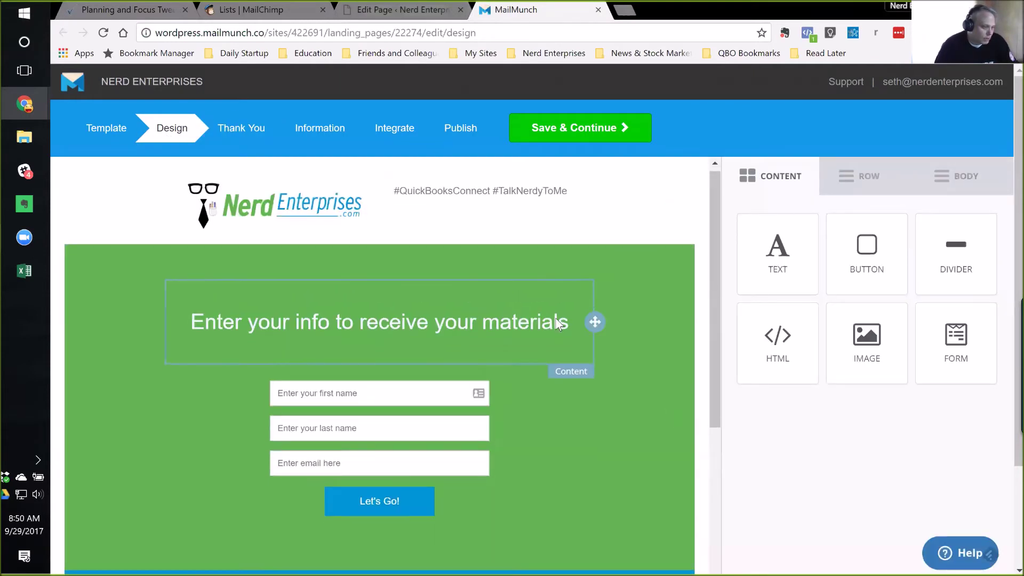
scroll(568, 312, down, 3)
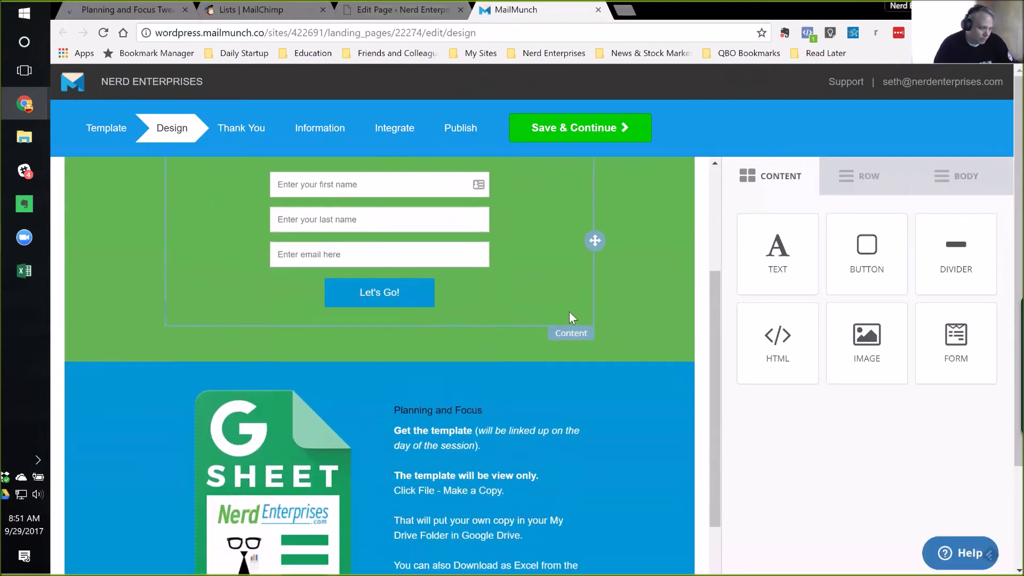
scroll(570, 319, up, 5)
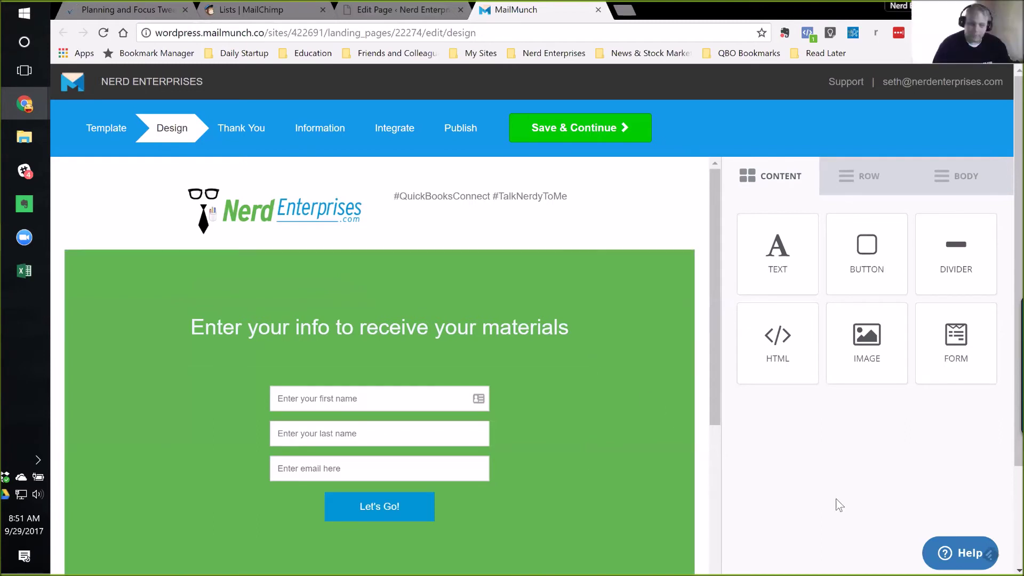
scroll(587, 401, down, 4)
scroll(572, 408, up, 1)
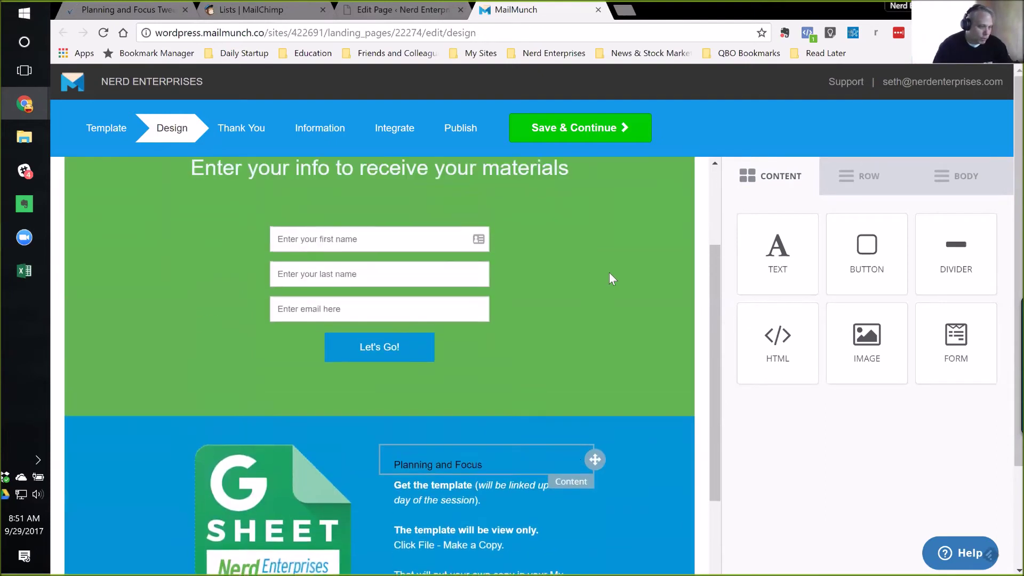
Open the green sign-up form row's settings and examine the hex code of its background color.
click(609, 273)
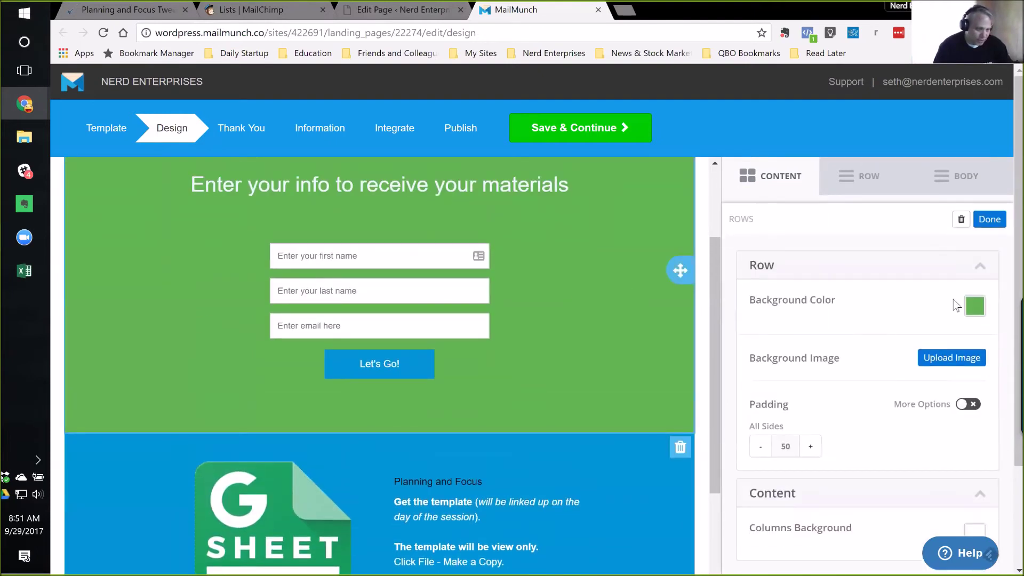
click(975, 320)
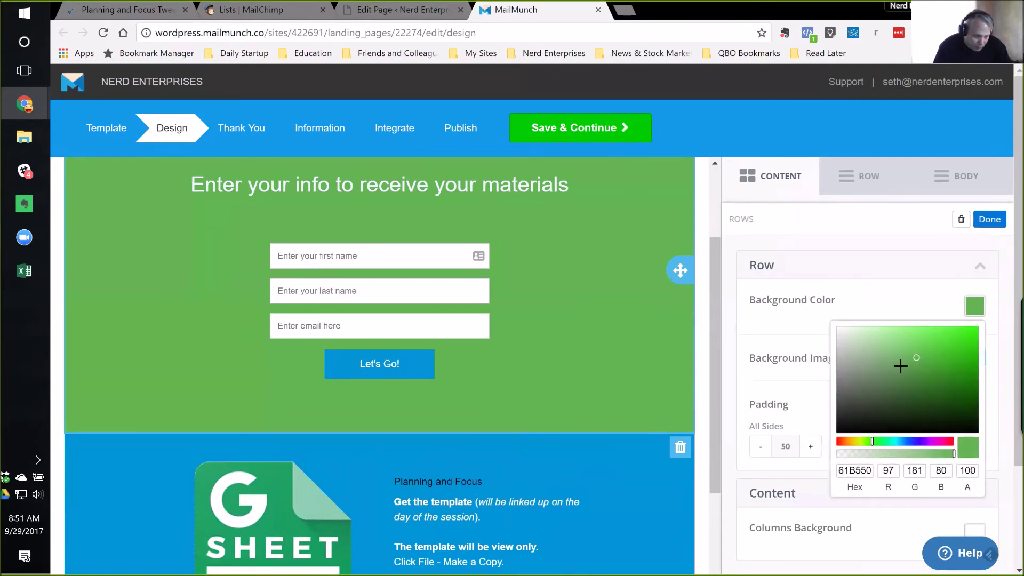
click(854, 471)
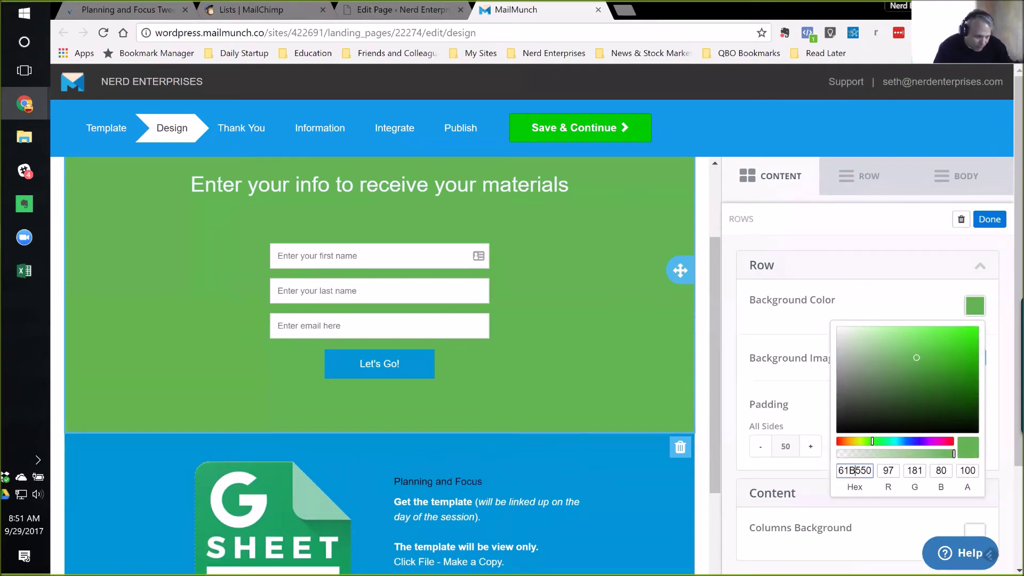
drag(837, 470, 875, 494)
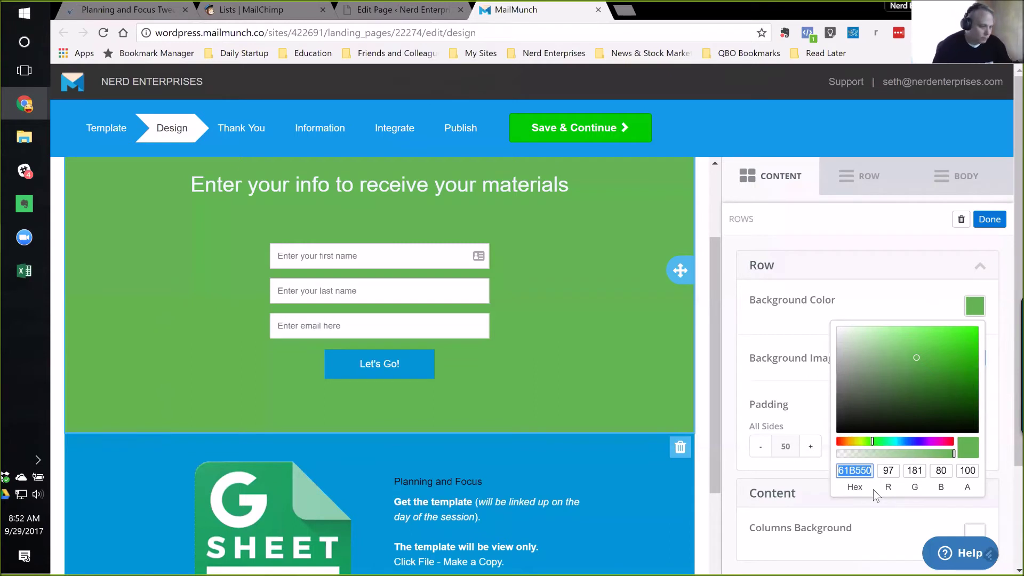
click(852, 470)
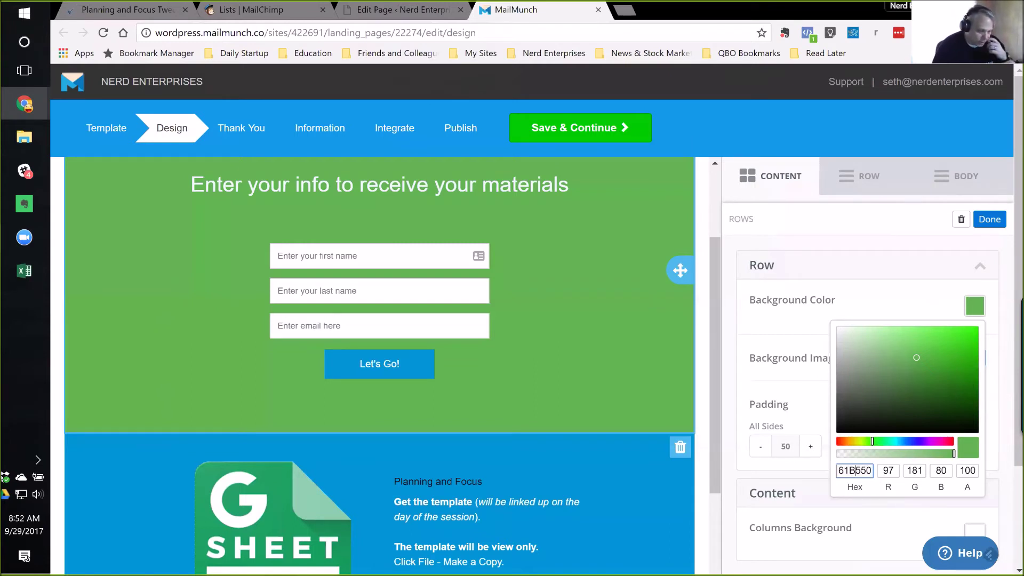
click(639, 347)
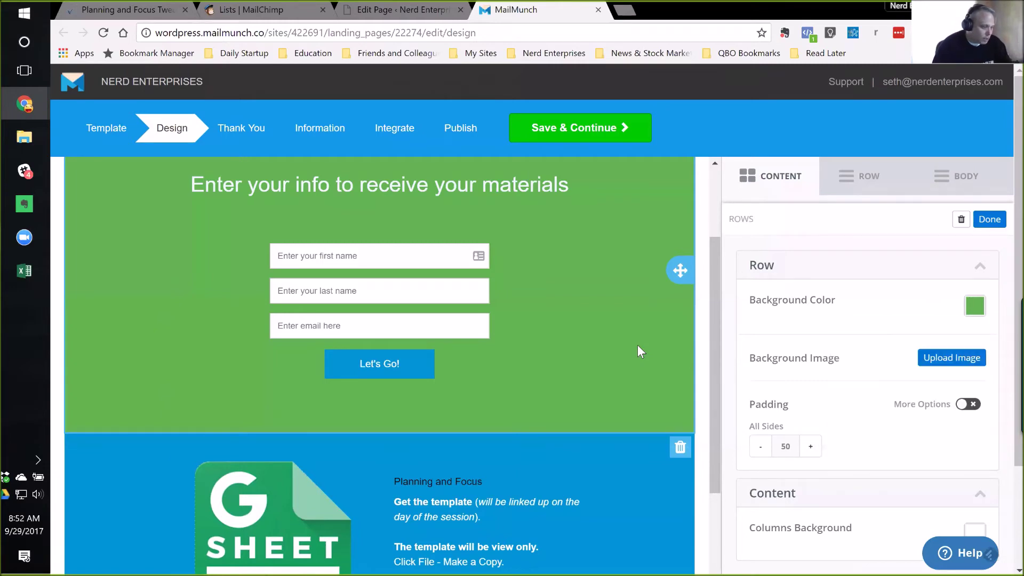
scroll(621, 359, down, 1)
scroll(621, 360, up, 1)
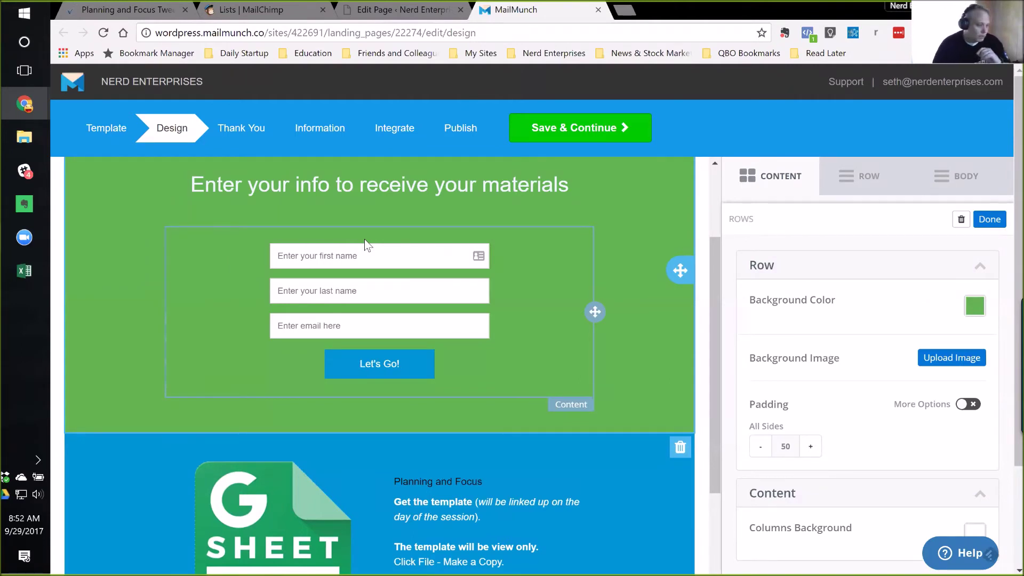
scroll(507, 312, down, 5)
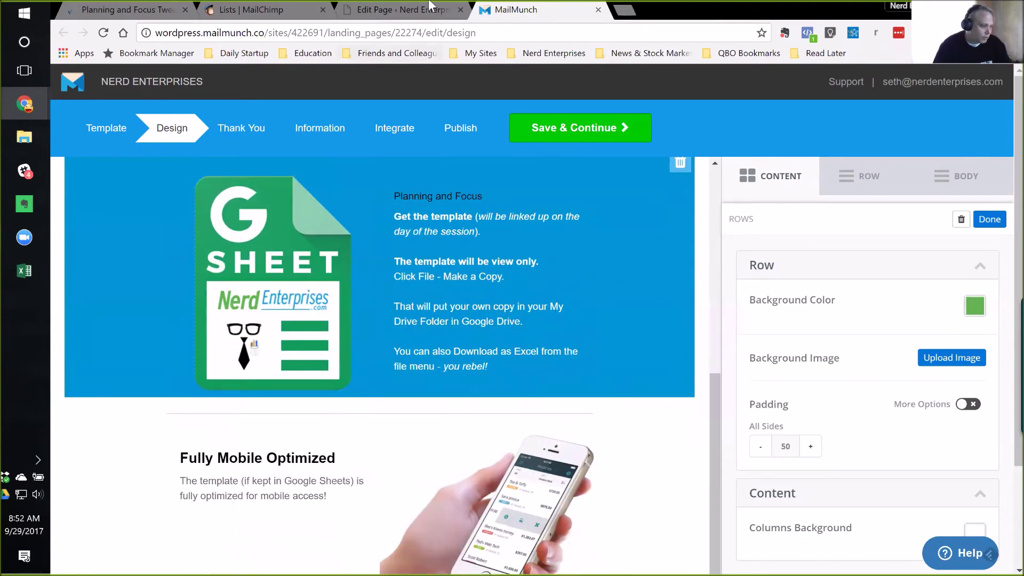
Open the live qbc2017 page in a new browser tab from its WordPress edit page and show it.
click(404, 10)
right_click(282, 81)
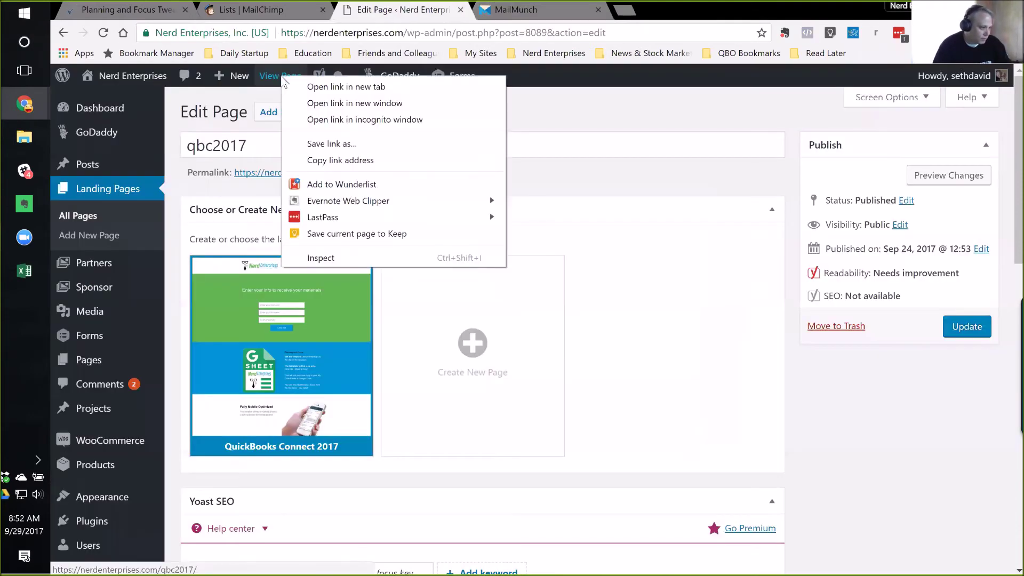
click(309, 85)
click(690, 12)
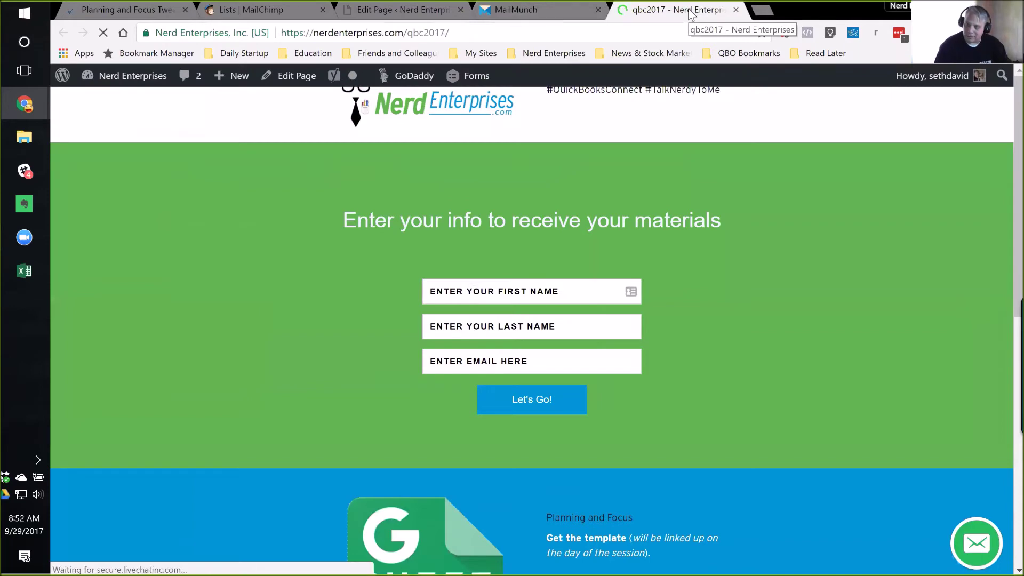
click(368, 10)
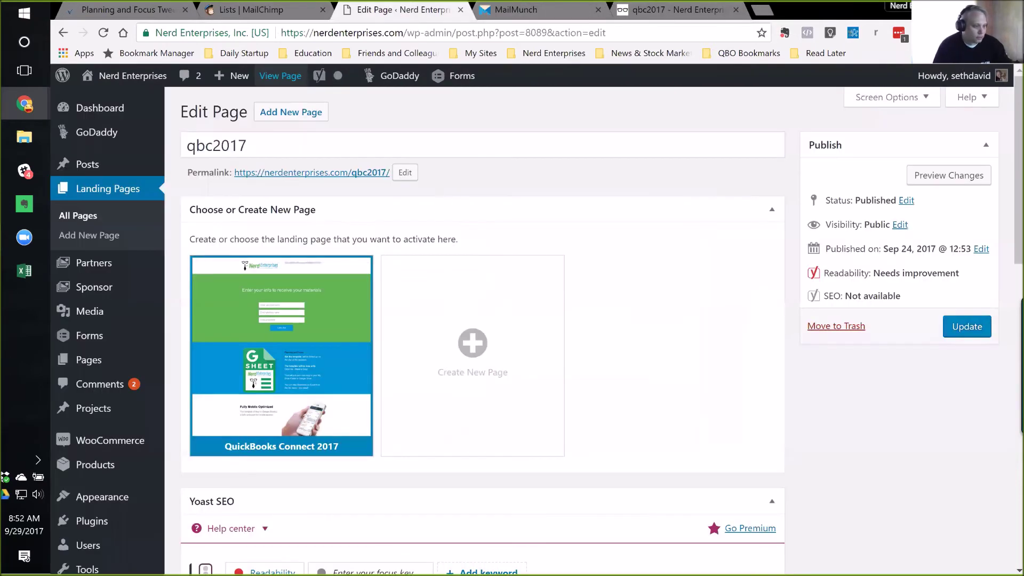
click(663, 8)
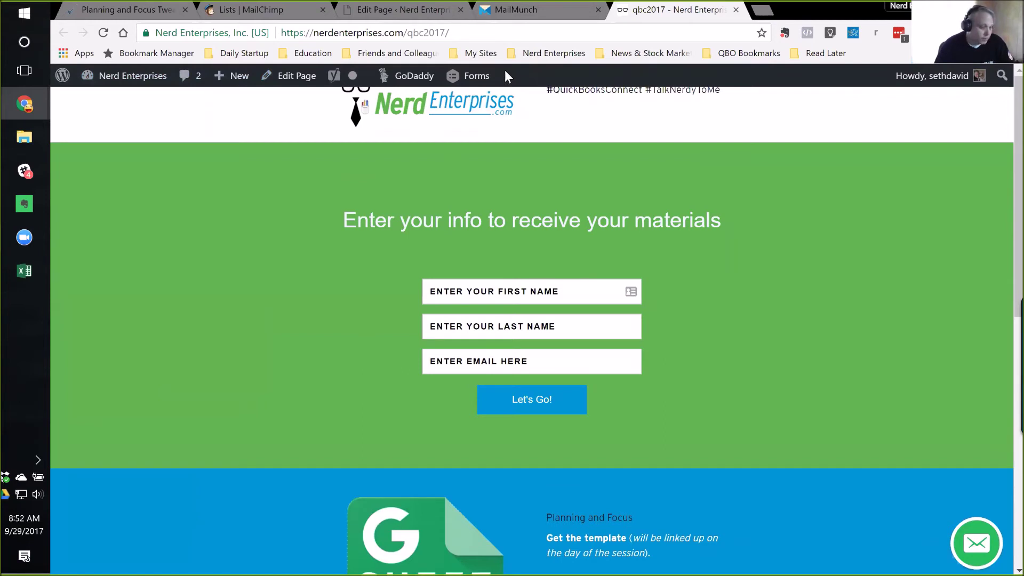
Examine the live page's name and email fields and the Planning and Focus template section.
scroll(825, 228, down, 1)
scroll(824, 229, up, 1)
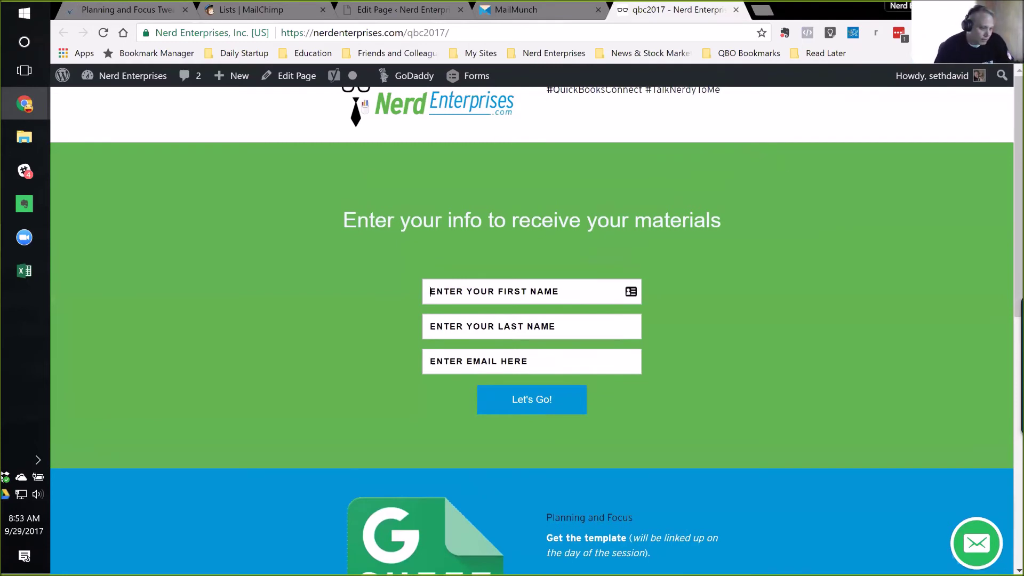
key(Tab)
key(Tab)
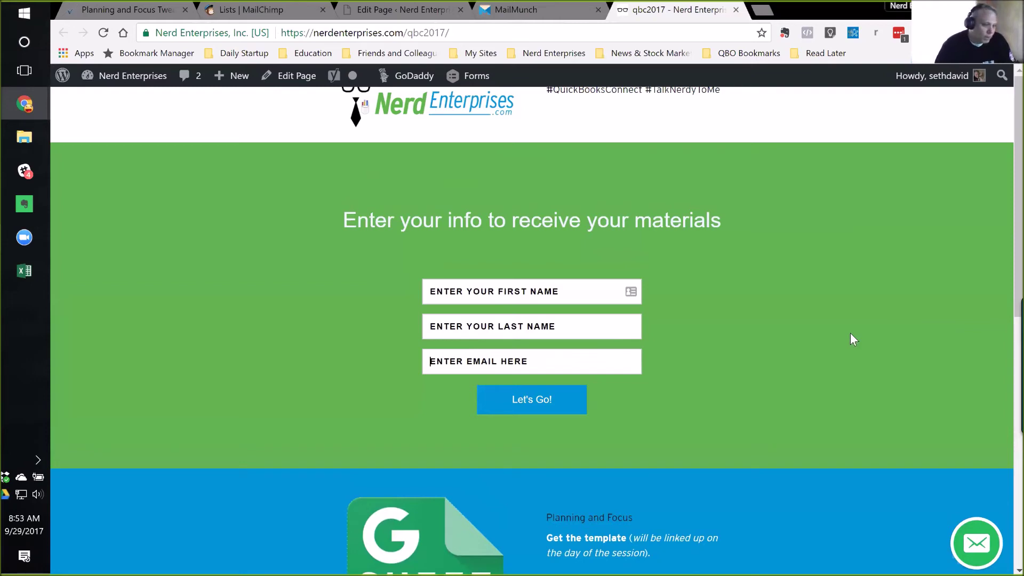
scroll(850, 338, down, 5)
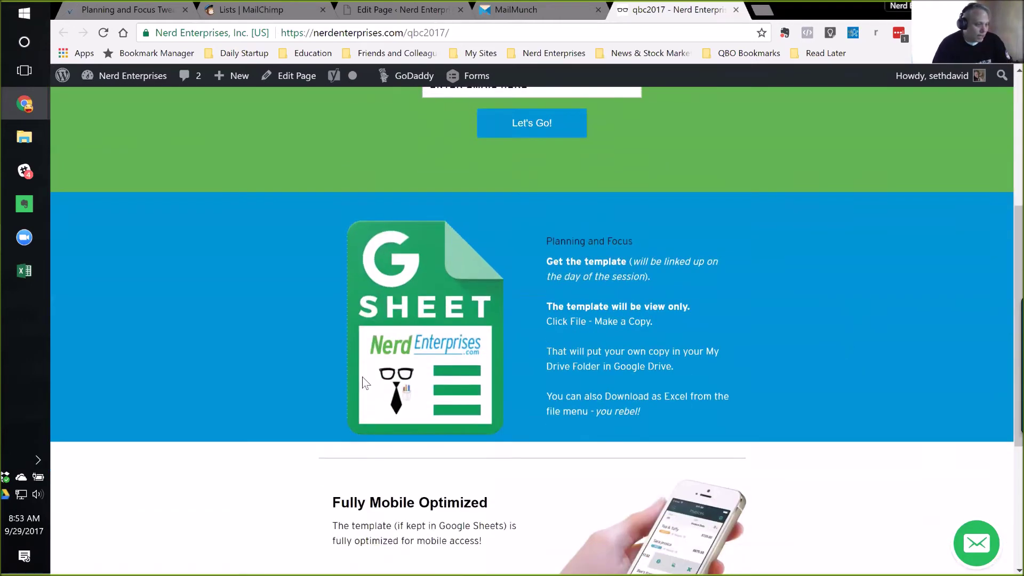
mouse_move(430, 291)
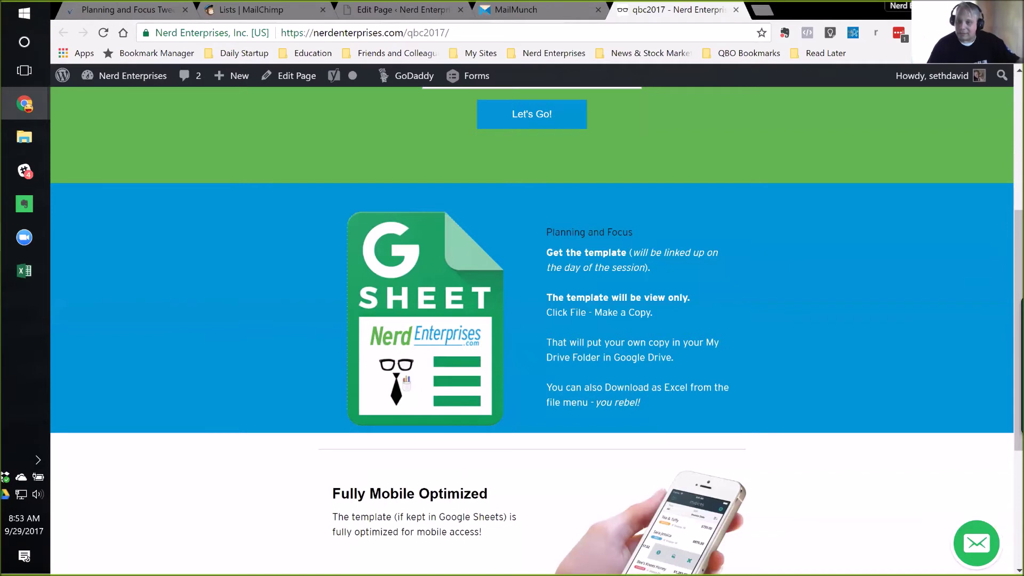
Return to the MailMunch editor and view the landing page's thank-you and information settings.
click(540, 8)
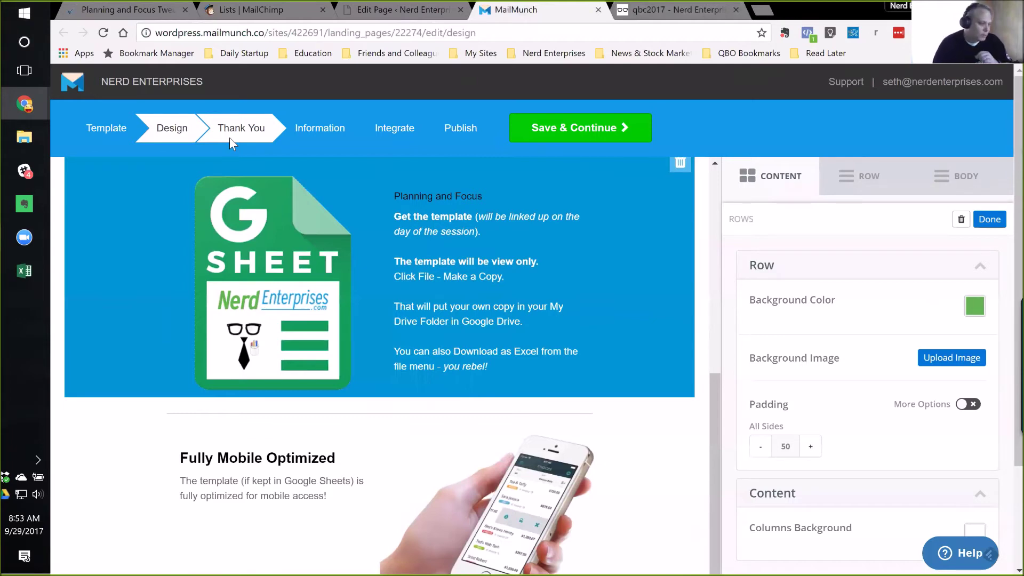
click(230, 136)
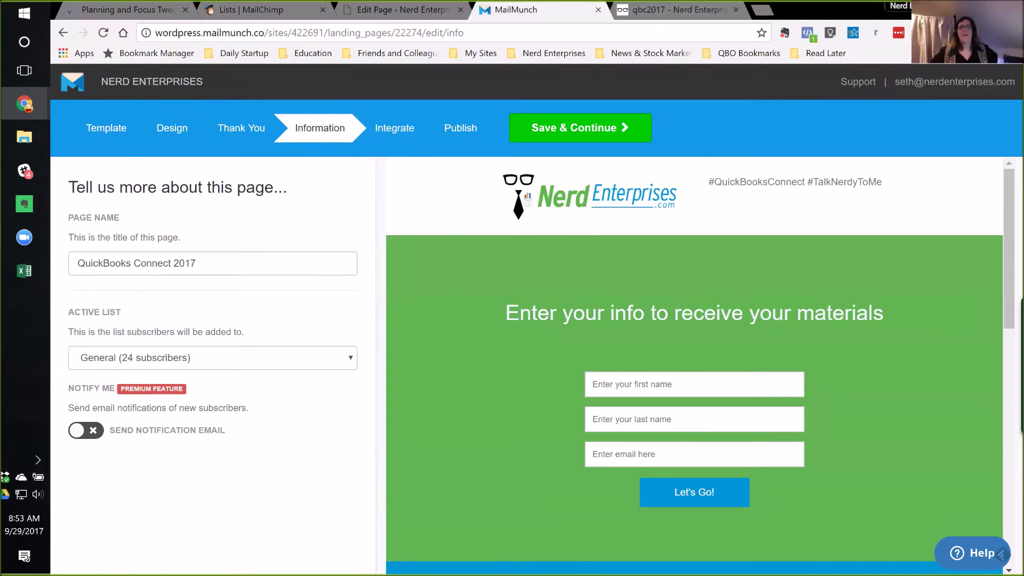
key(alt+Tab)
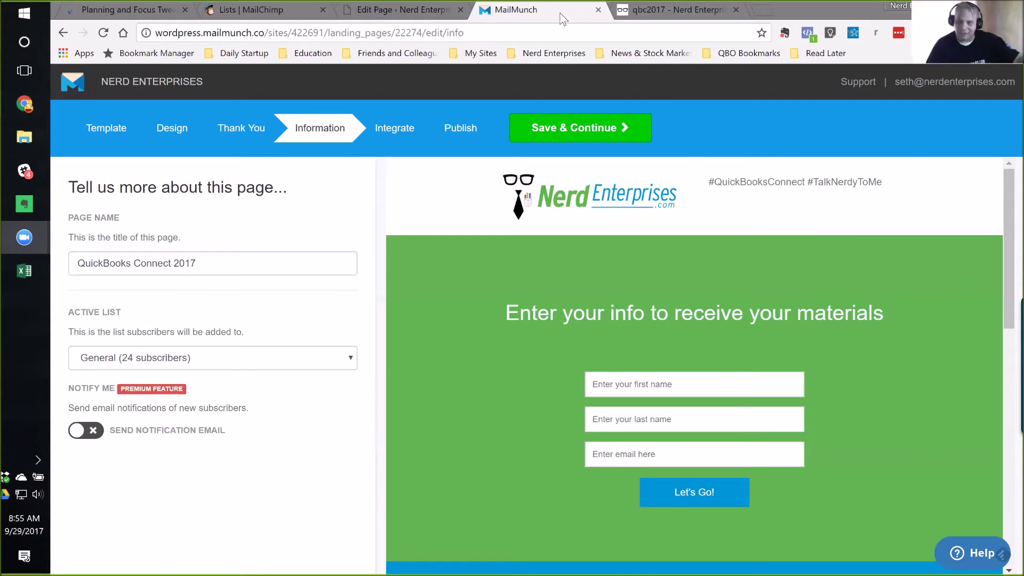
In the MailChimp integration settings, choose QuickBooks Connect 2017 as the active list and check the first name field matching.
click(393, 130)
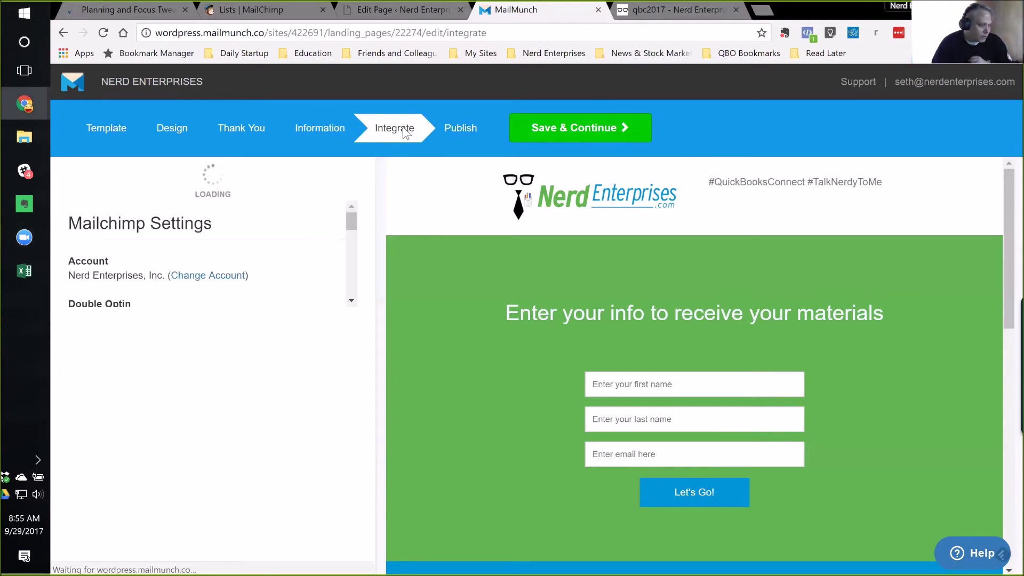
scroll(276, 309, down, 3)
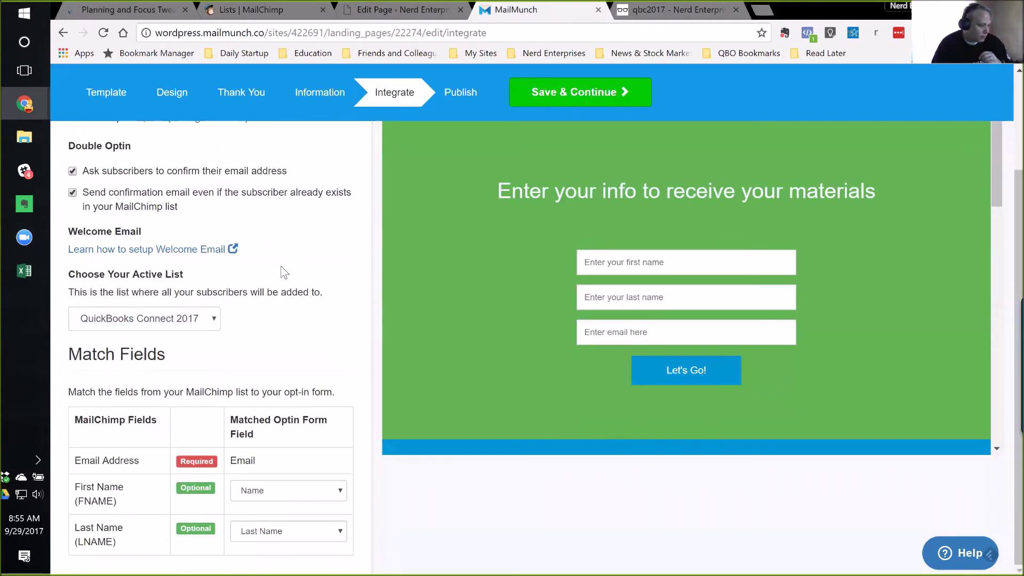
click(216, 320)
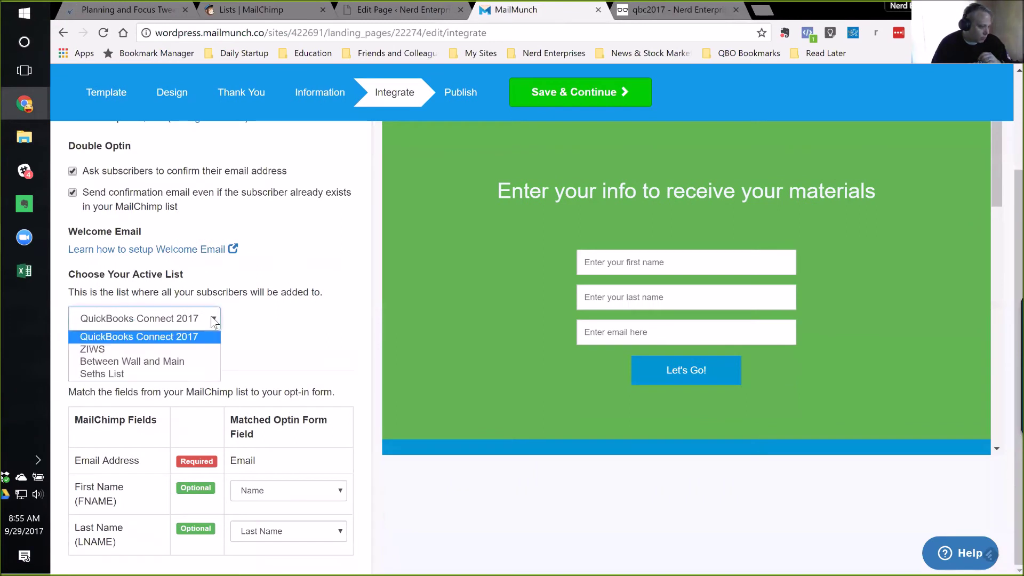
click(172, 339)
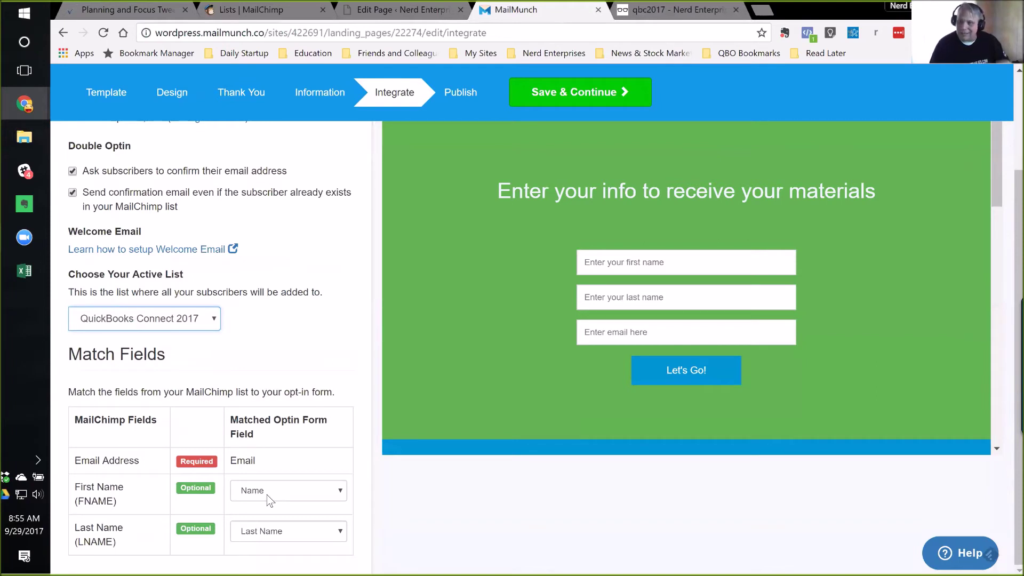
click(342, 497)
click(341, 497)
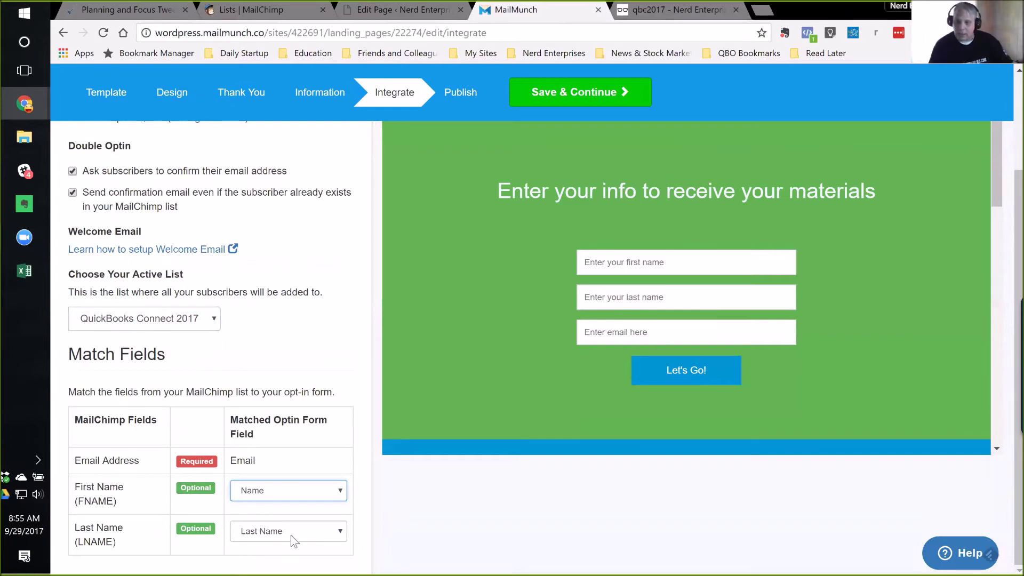
Review the landing page's publishing options and subscriber redirect URL setting, and return to the WordPress edit page.
click(451, 92)
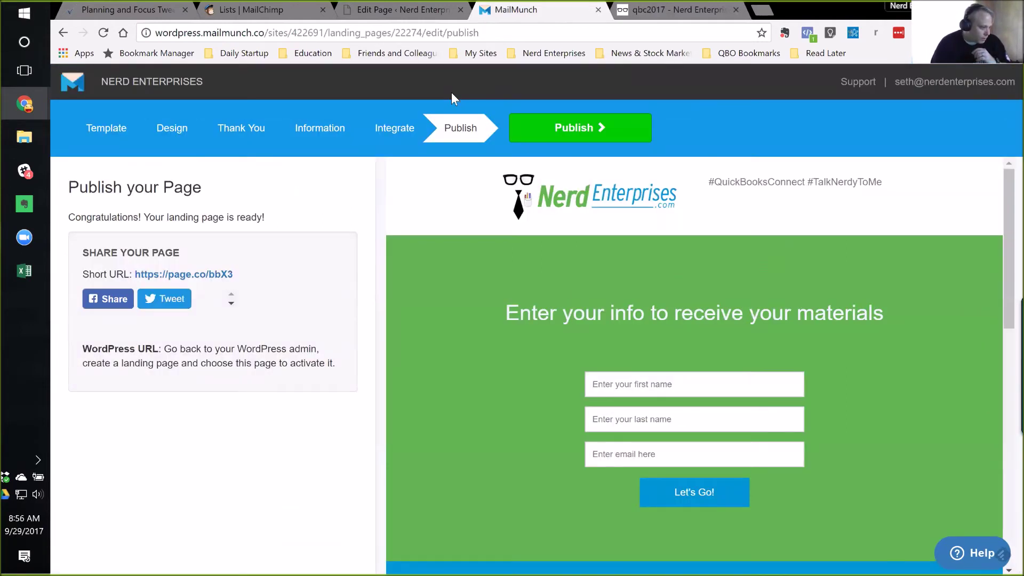
click(250, 133)
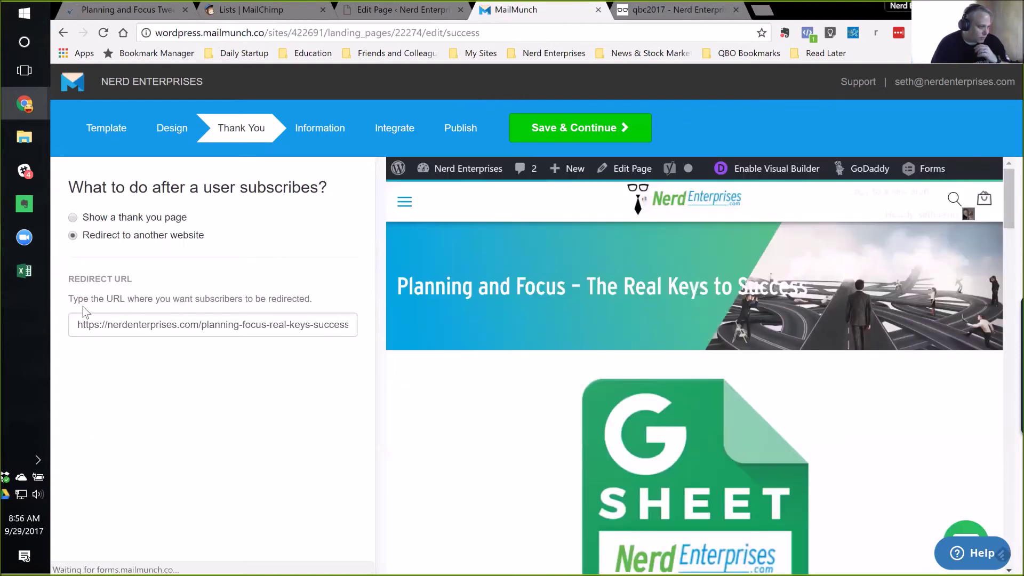
drag(68, 298, 316, 302)
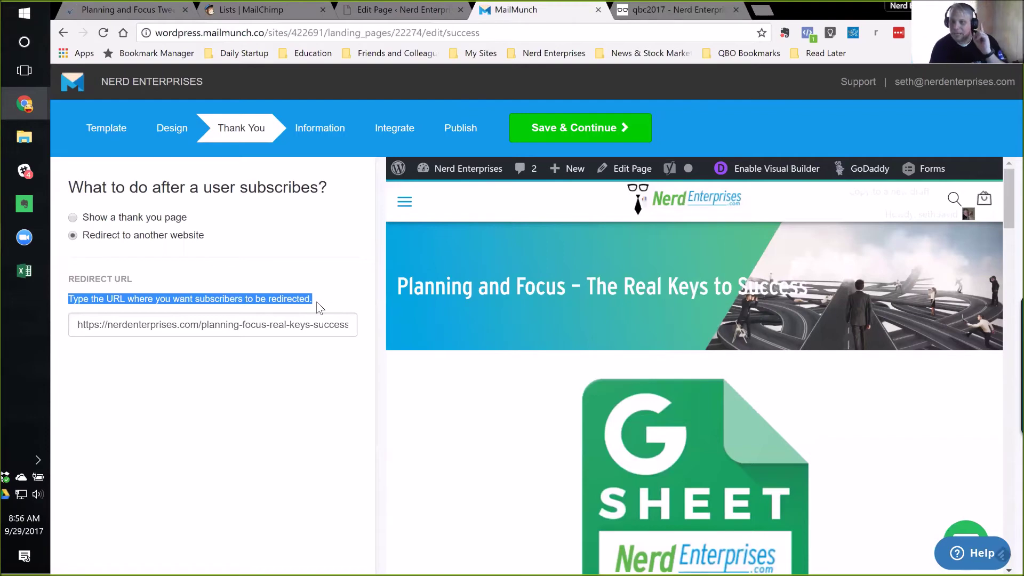
click(404, 9)
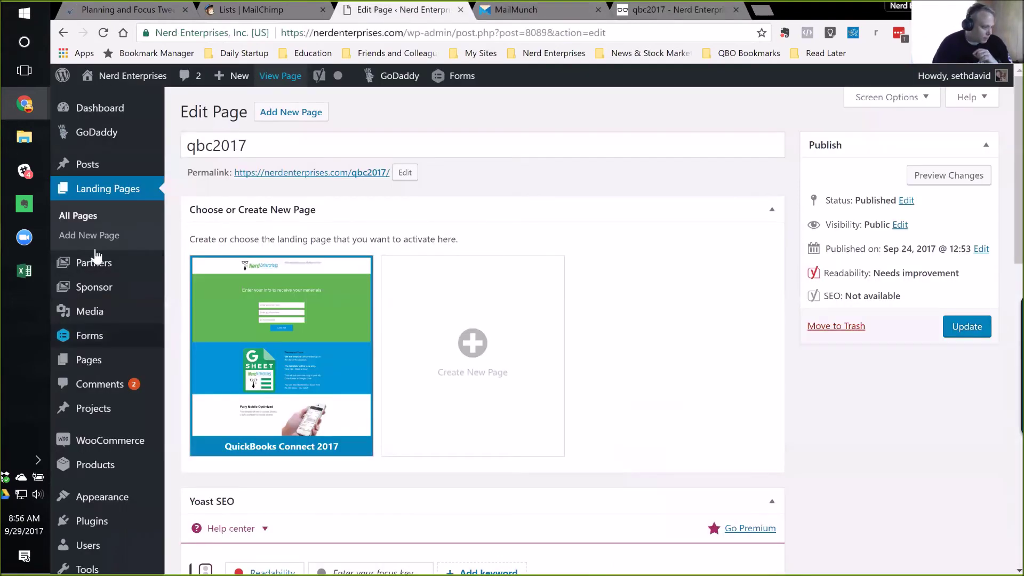
View the list of MailMunch landing pages in WordPress, and open the list of all regular site pages.
click(85, 215)
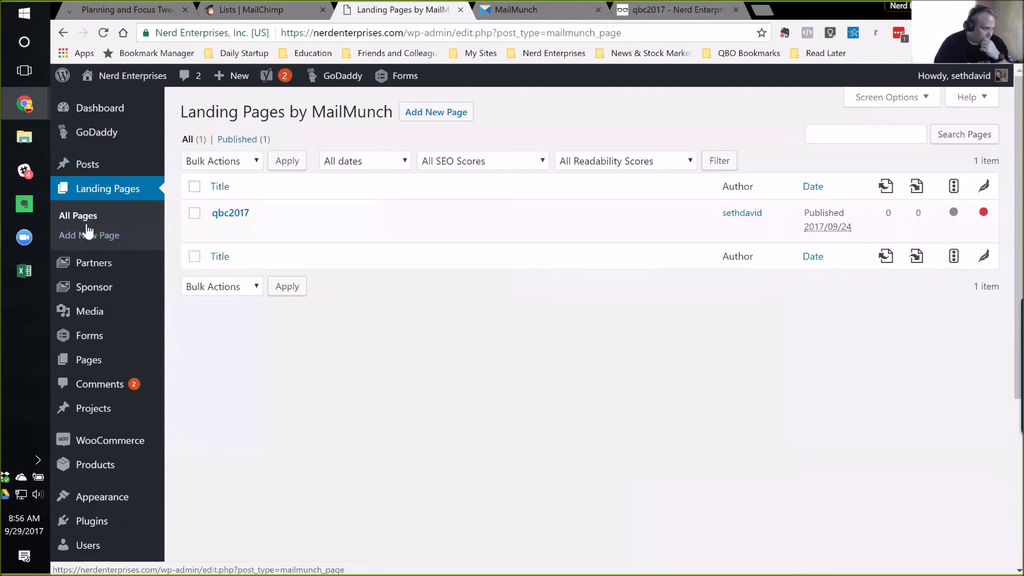
scroll(87, 214, down, 5)
scroll(98, 275, up, 5)
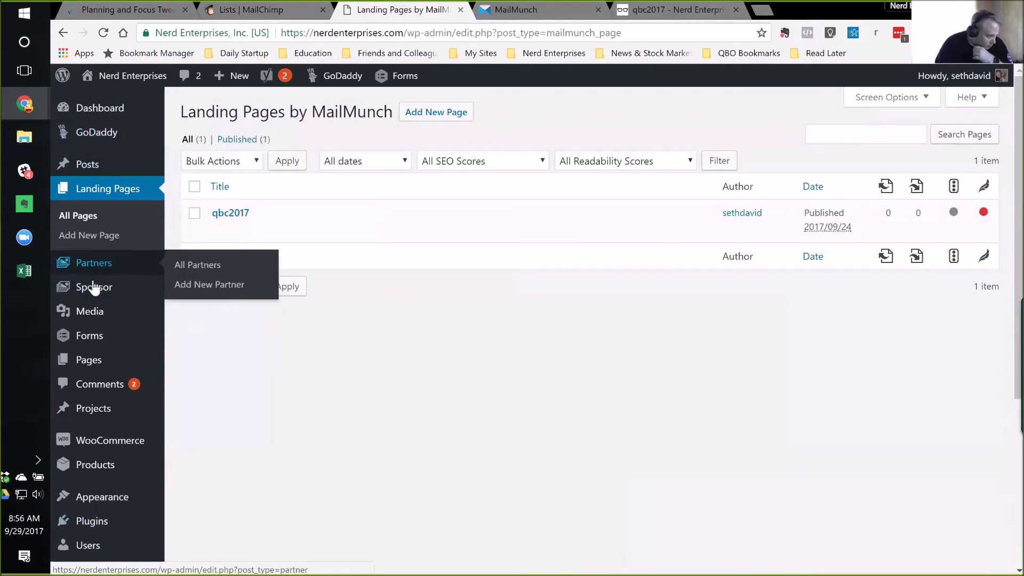
mouse_move(92, 367)
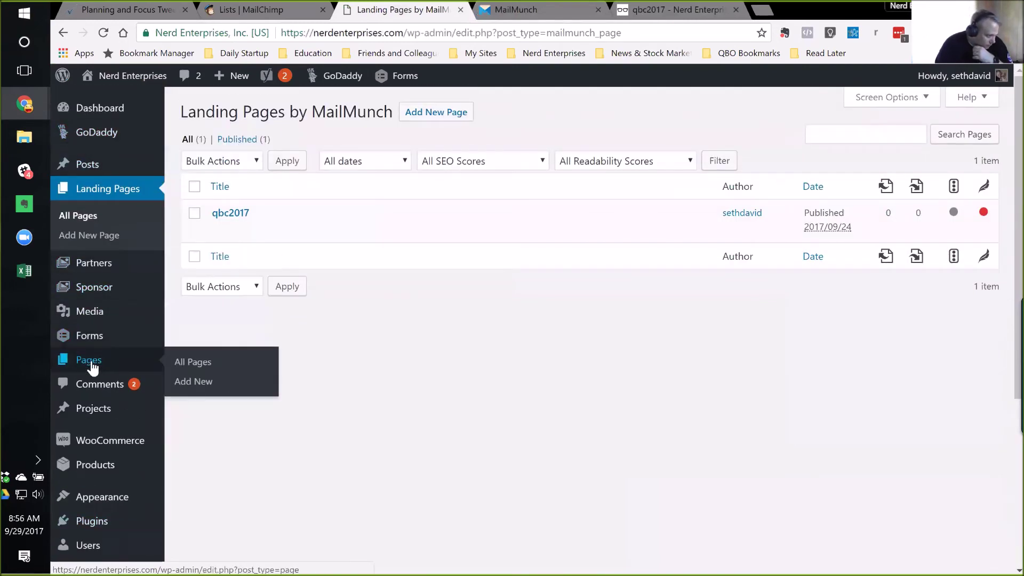
click(200, 365)
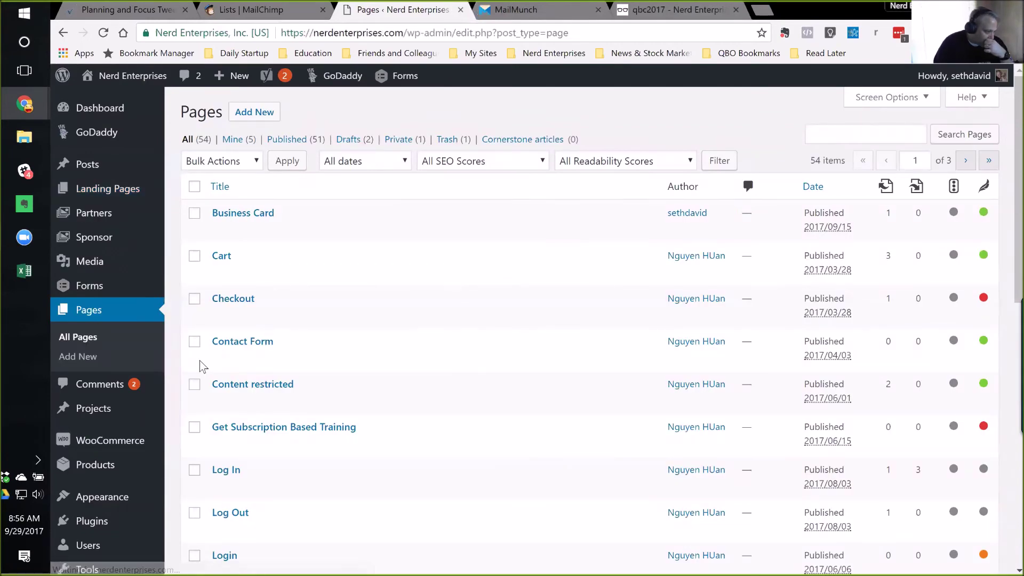
Look through the site's page list for the Planning and Focus – The Real Keys to Success page.
scroll(466, 314, down, 1)
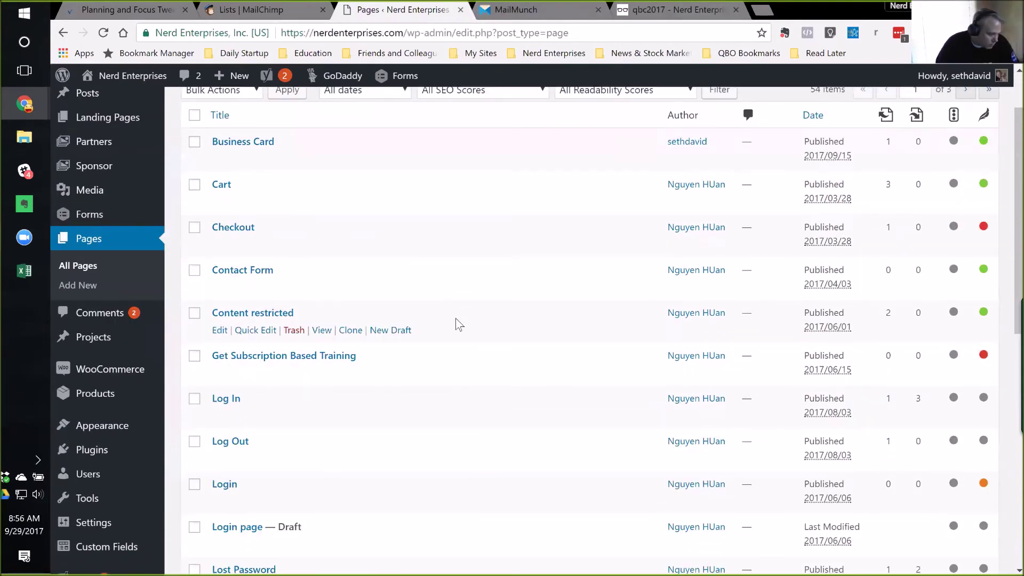
scroll(456, 319, down, 5)
scroll(456, 319, down, 1)
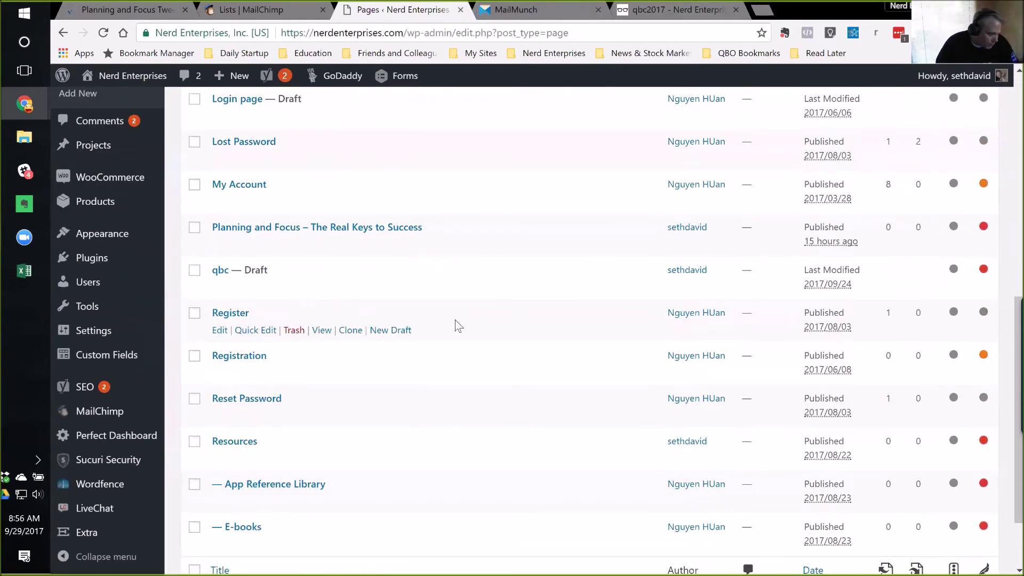
scroll(456, 326, down, 1)
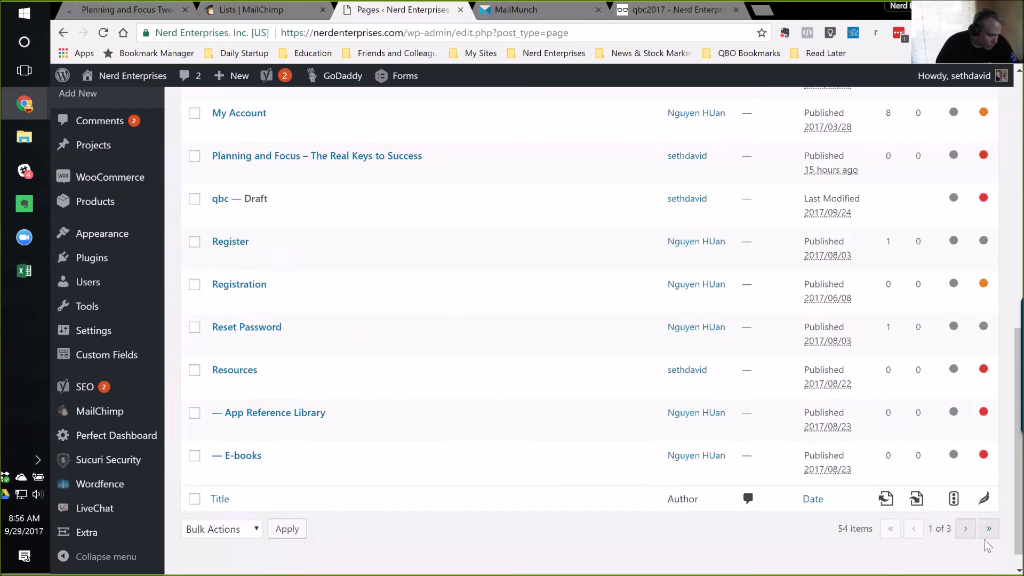
click(966, 530)
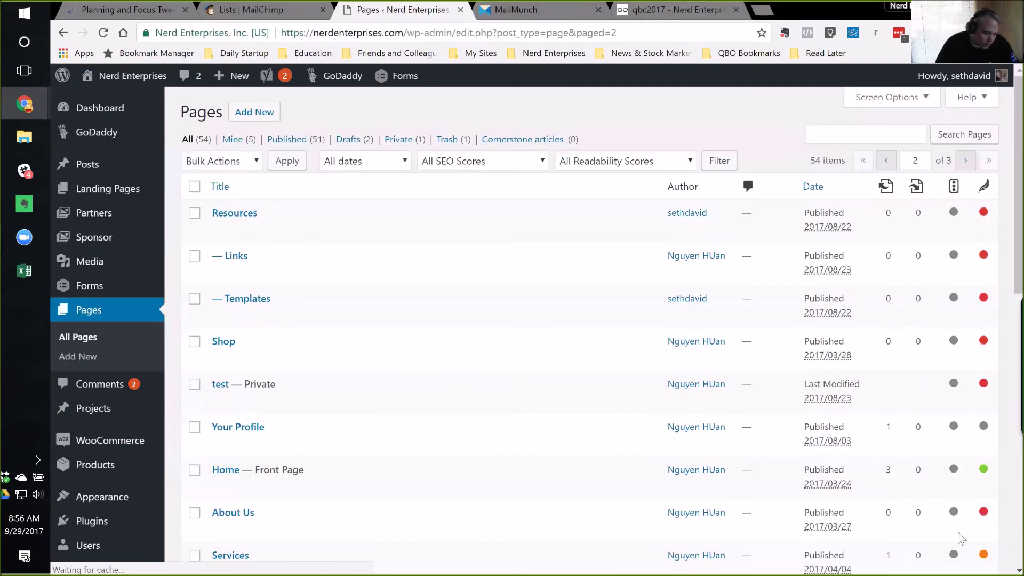
click(886, 163)
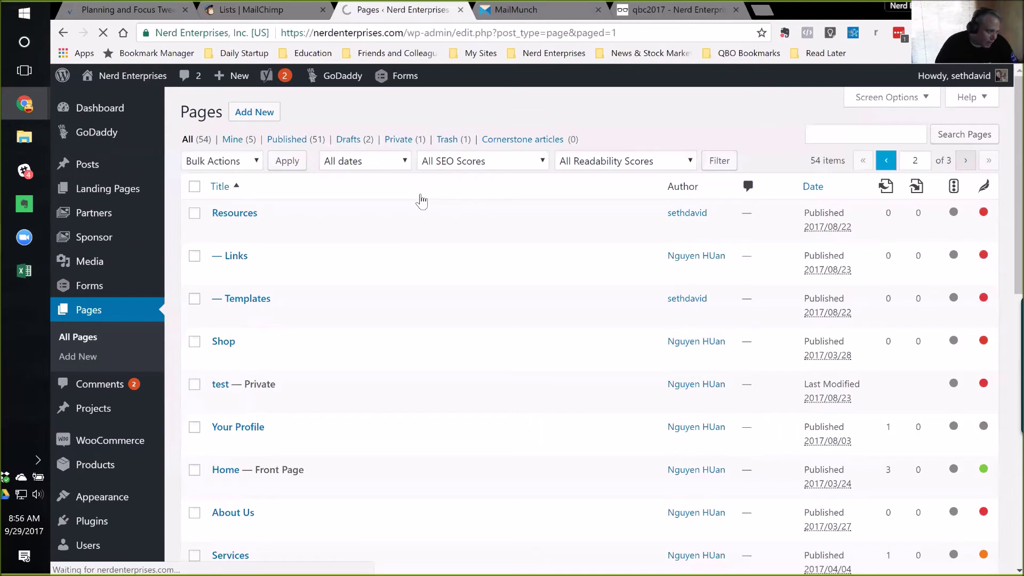
scroll(449, 341, down, 1)
scroll(449, 344, down, 6)
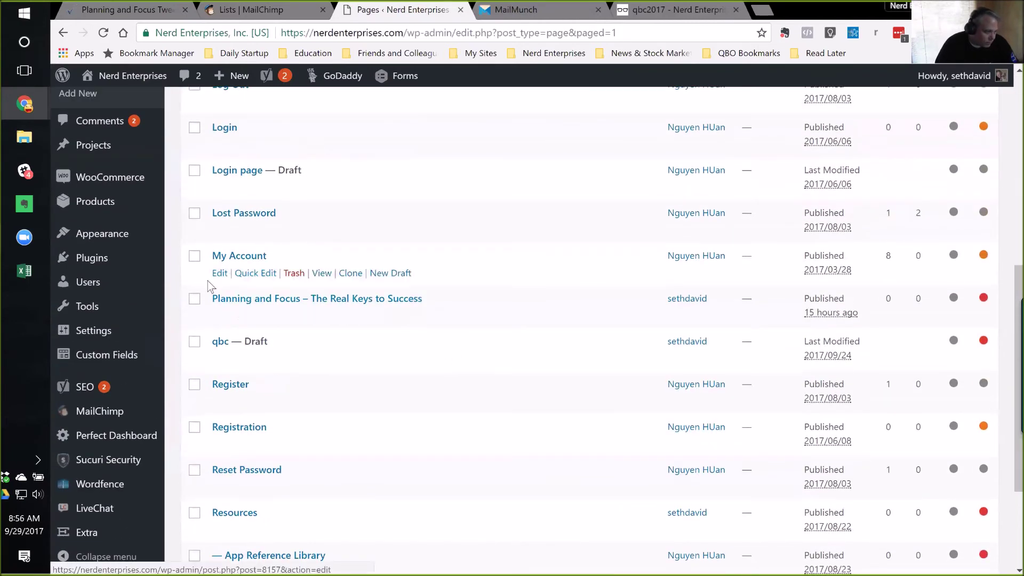
Open the published Planning and Focus – The Real Keys to Success page in a new browser tab and switch to it.
click(322, 316)
right_click(327, 319)
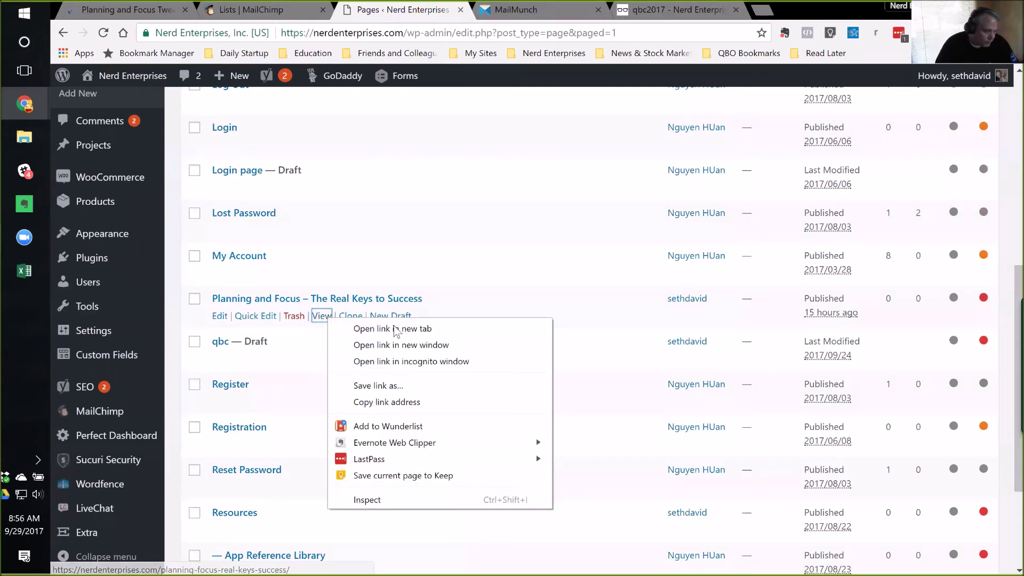
click(397, 329)
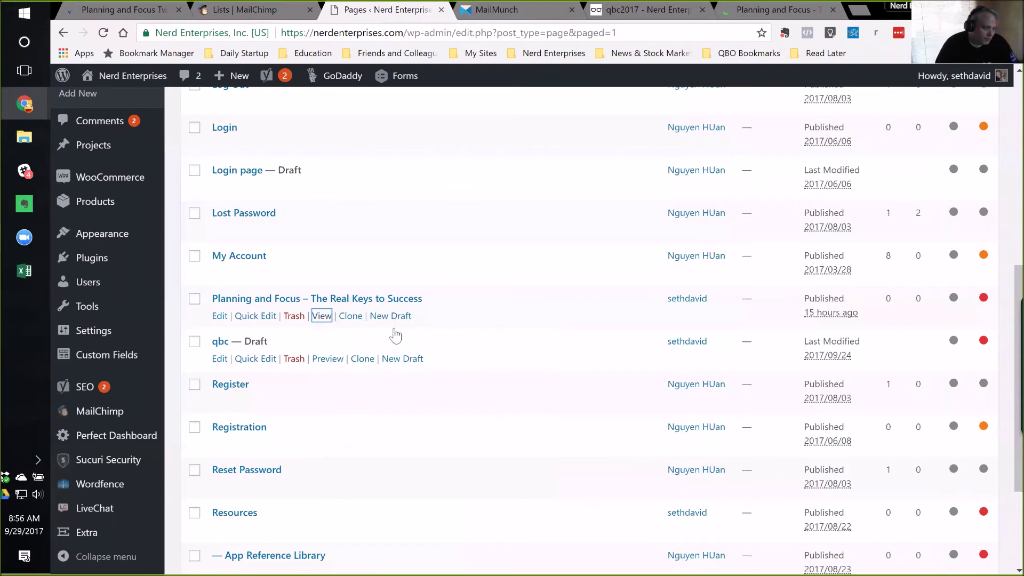
click(756, 11)
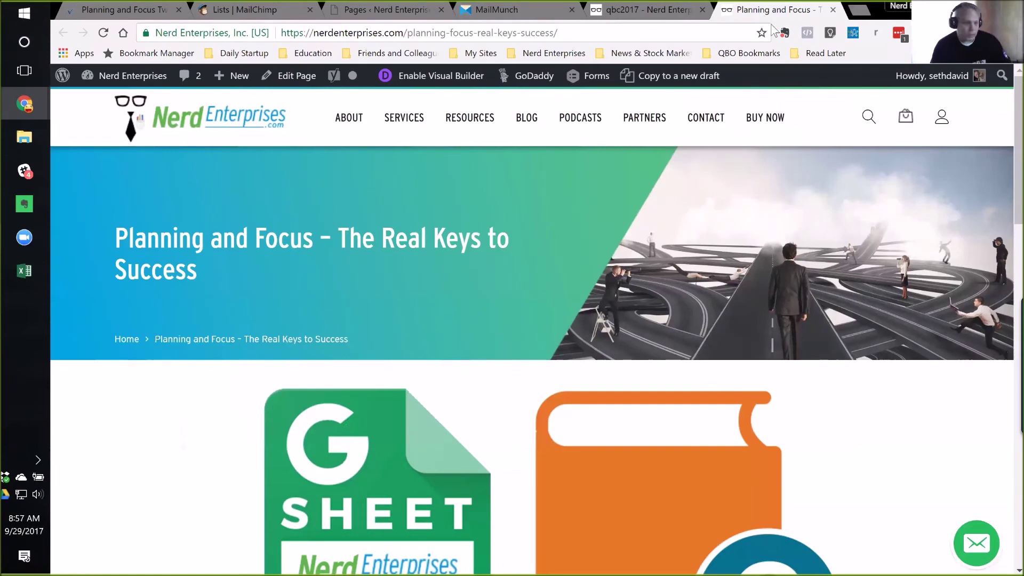
Compare the live page's web address with the subscriber redirect URL in MailMunch's thank-you settings.
click(587, 33)
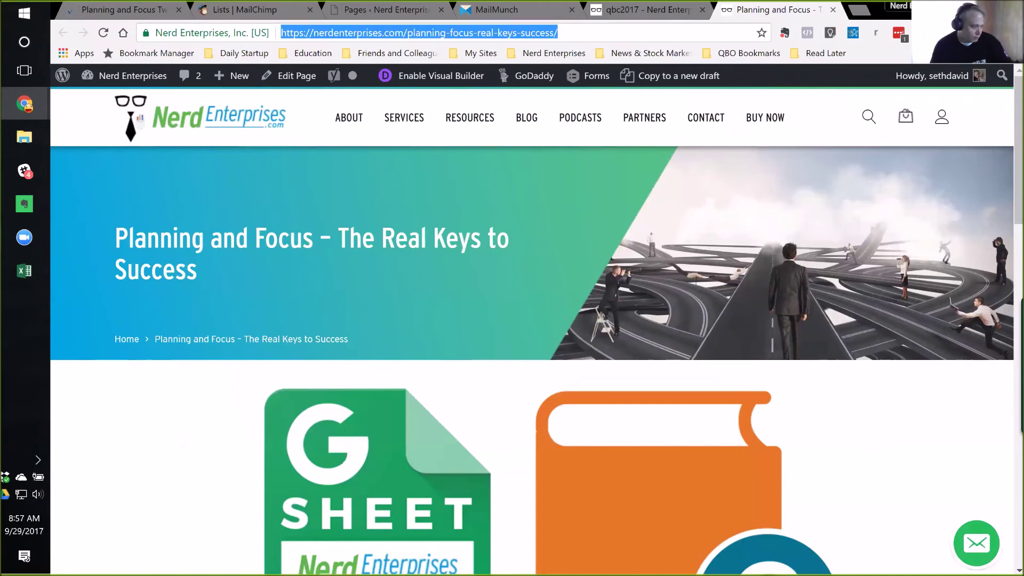
click(510, 7)
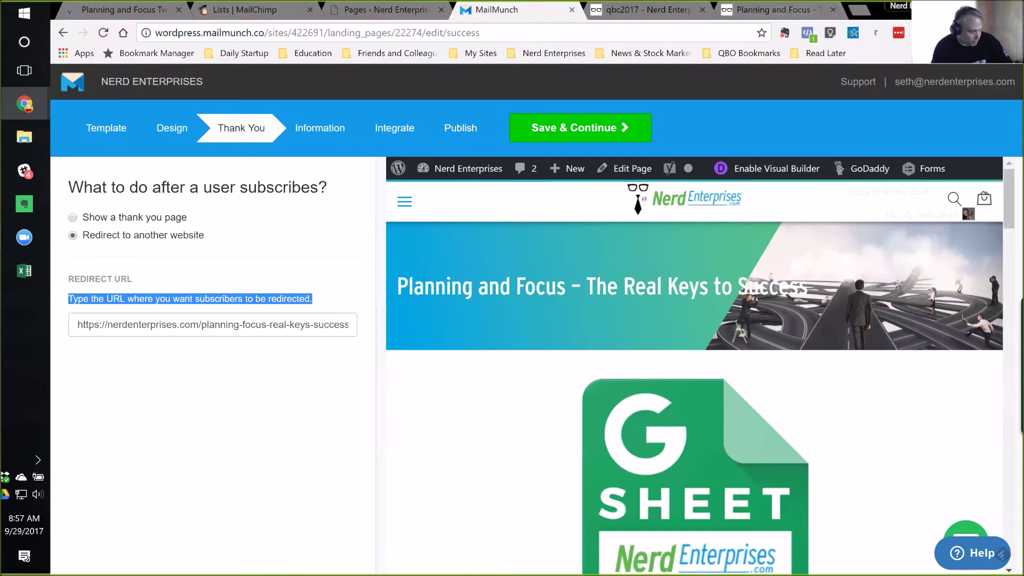
click(241, 324)
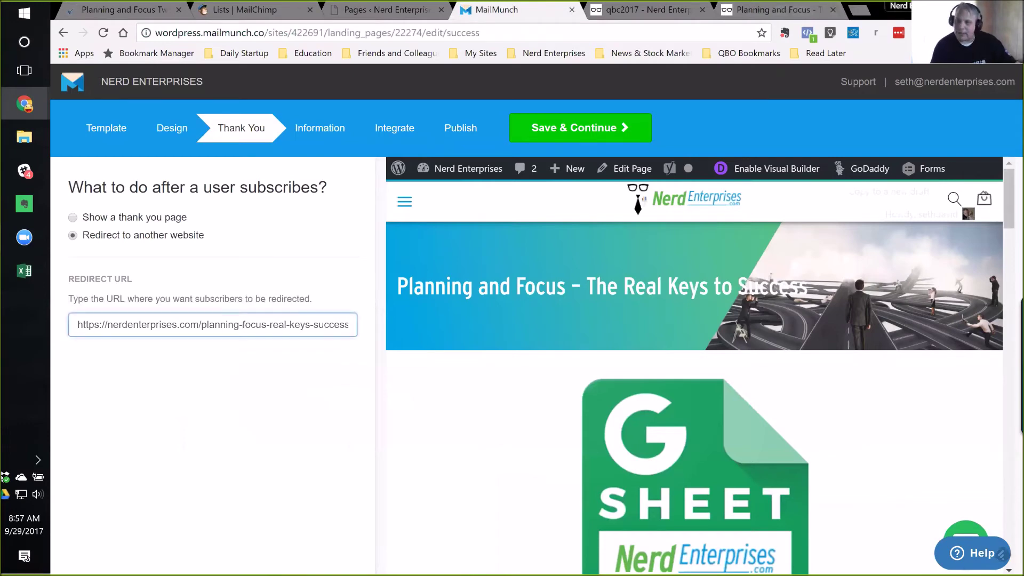
From the live Planning and Focus page, open the linked Google Sheet template, view its copy instructions and close it.
click(773, 9)
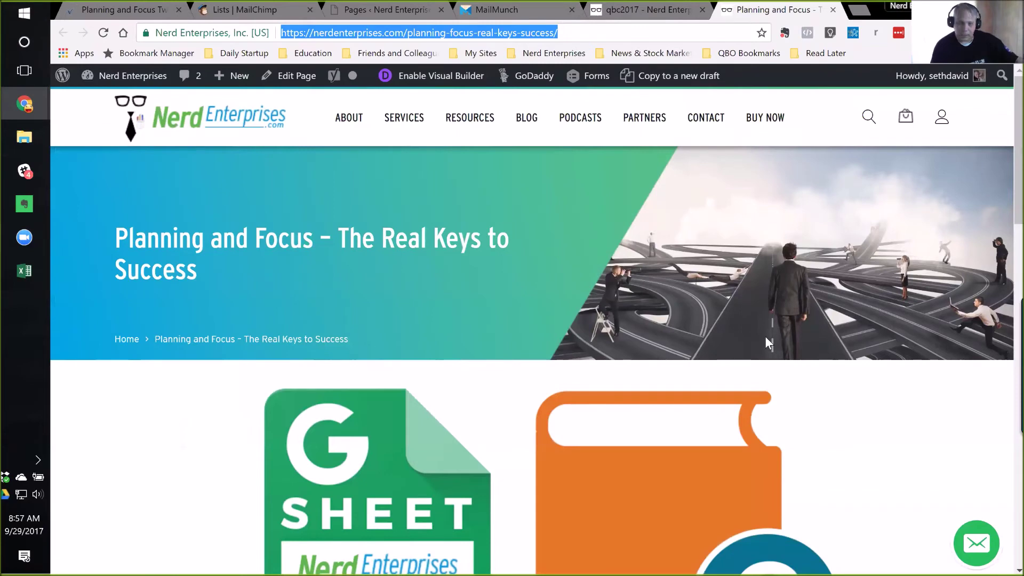
scroll(766, 342, down, 4)
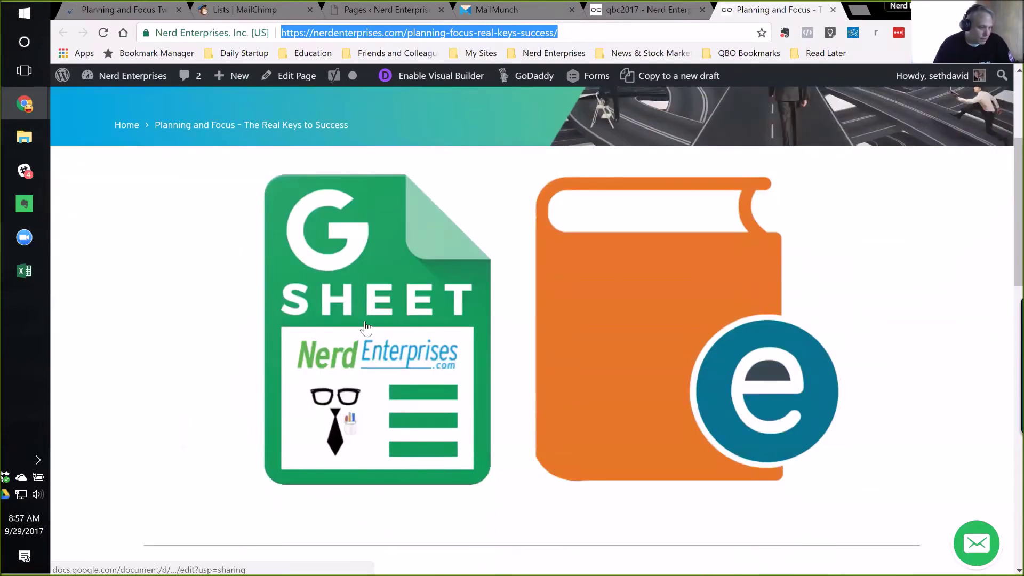
click(347, 287)
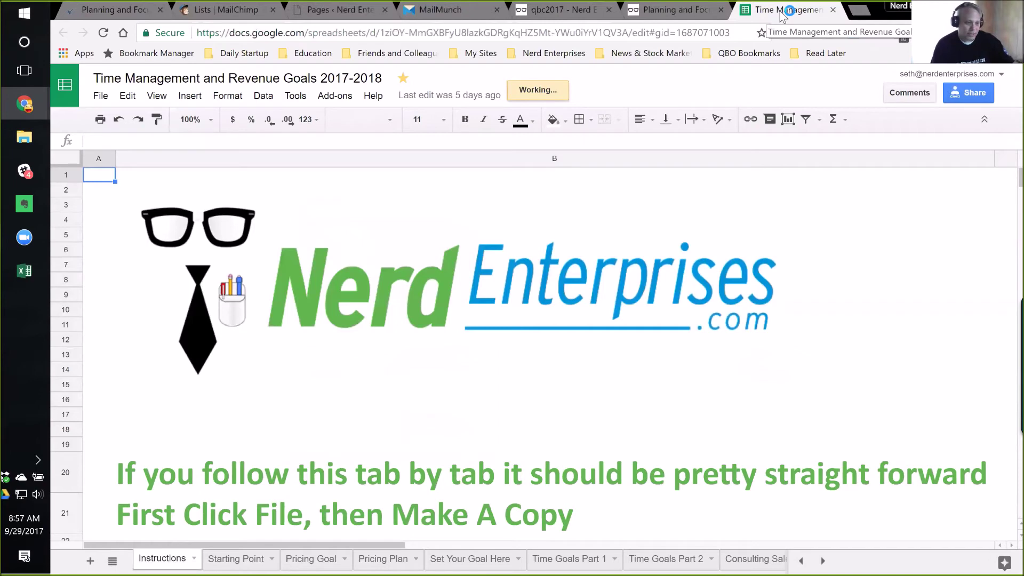
scroll(481, 305, down, 8)
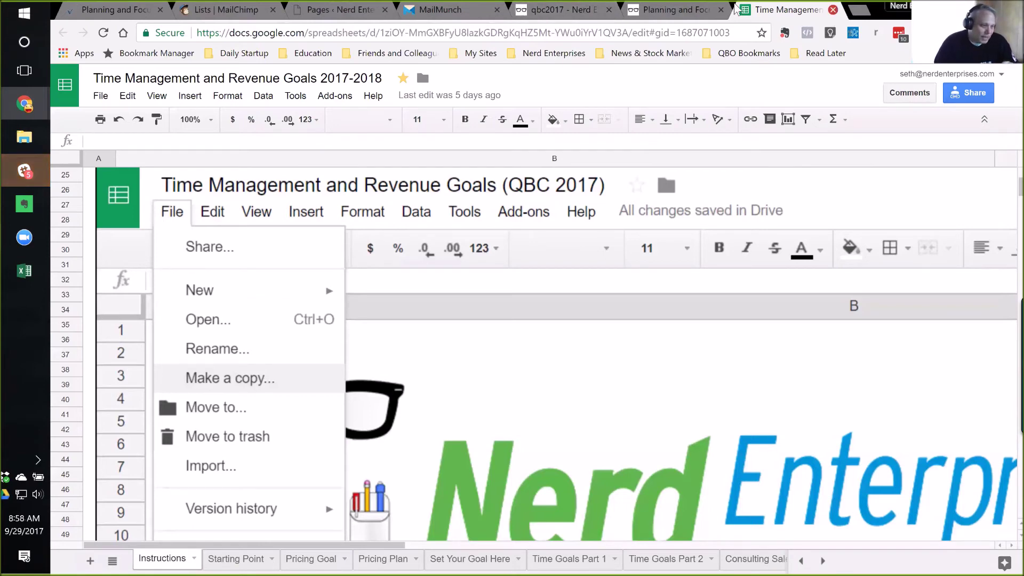
click(833, 10)
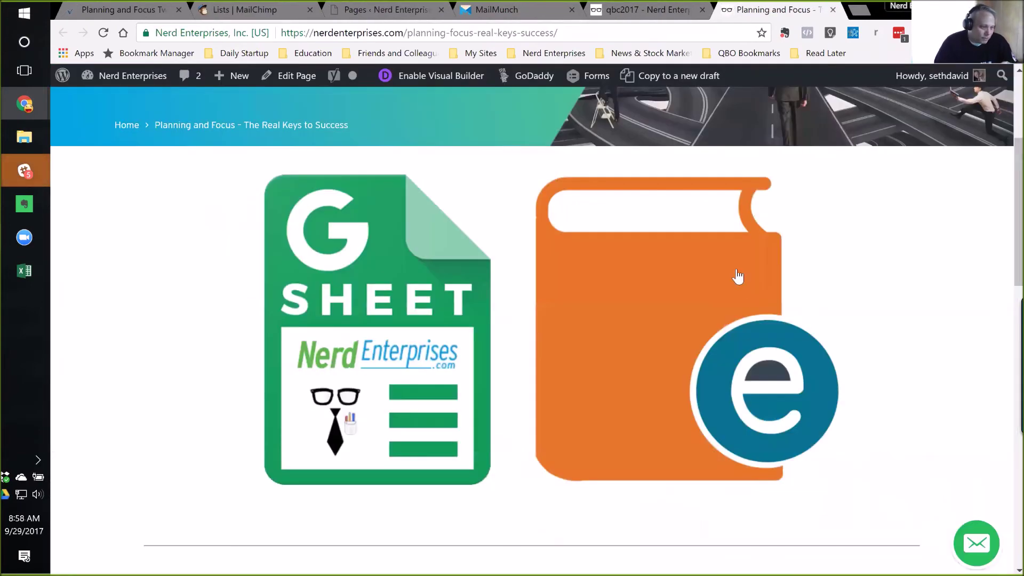
Open the page's linked e-book in Google Docs and view its file options and outline.
click(666, 301)
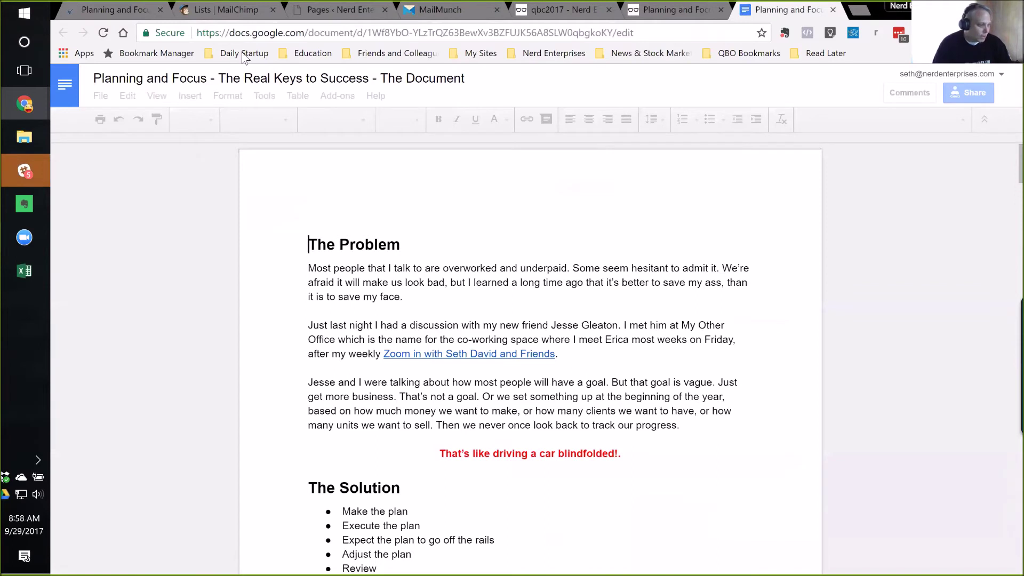
click(107, 98)
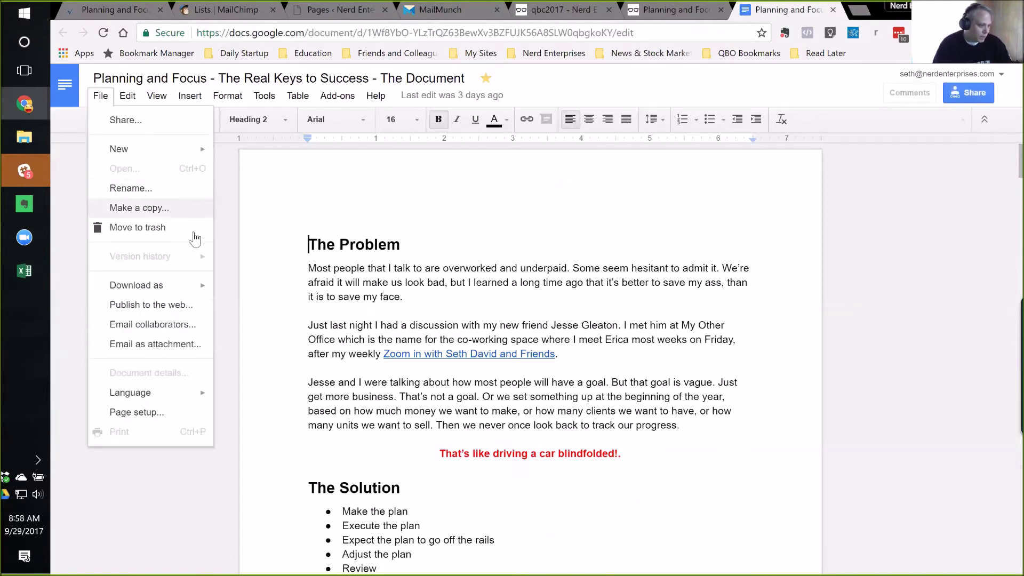
click(632, 304)
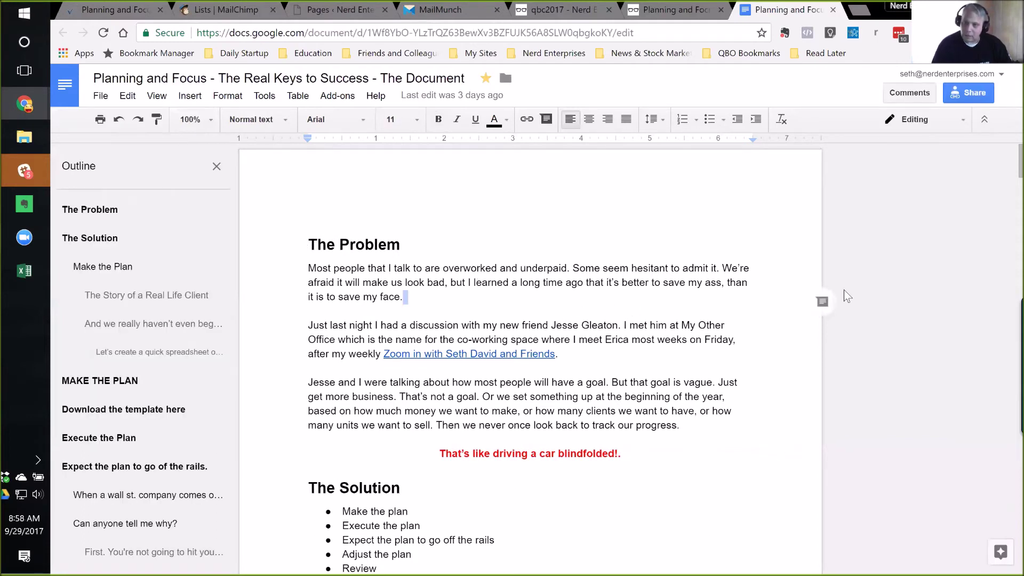
scroll(108, 281, down, 2)
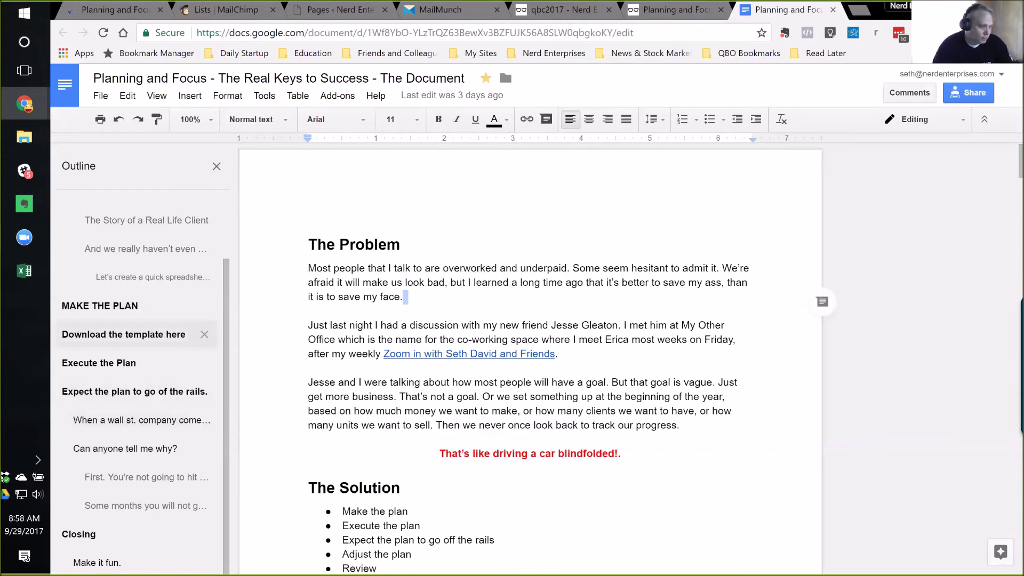
Return to the live page via MailMunch, preview the first ready-made tweet on Twitter and close it without posting.
click(456, 12)
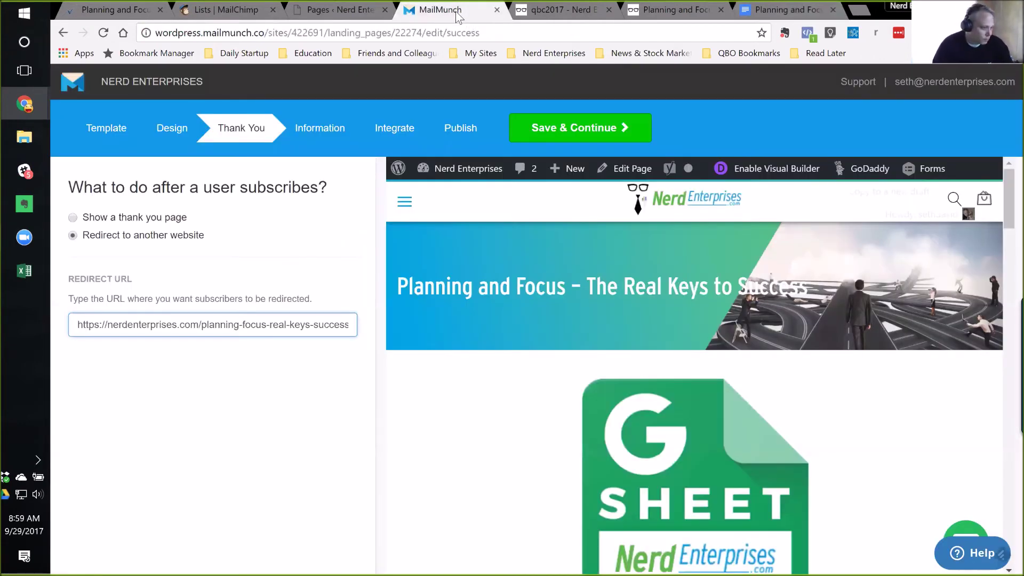
click(665, 13)
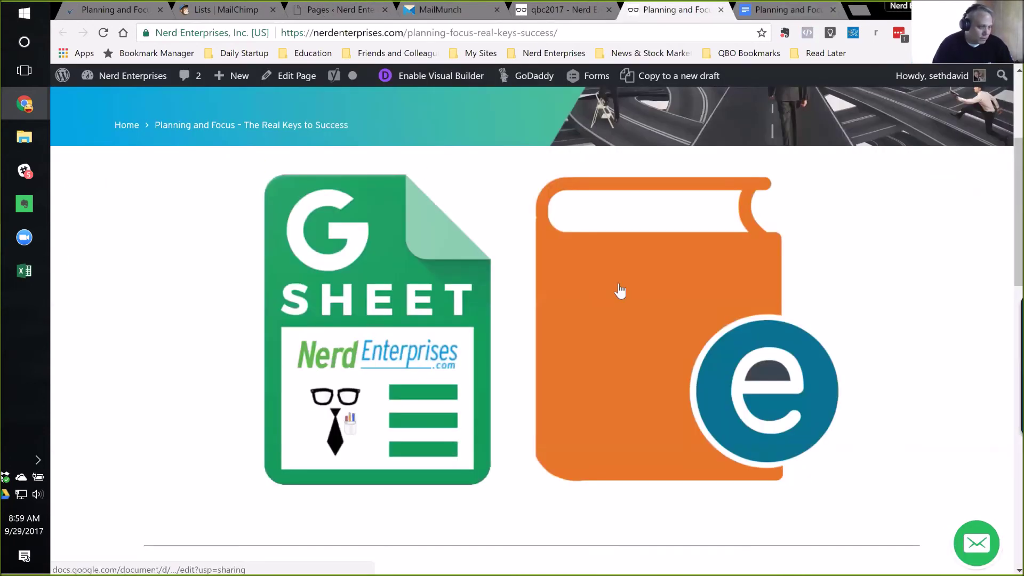
scroll(620, 291, down, 5)
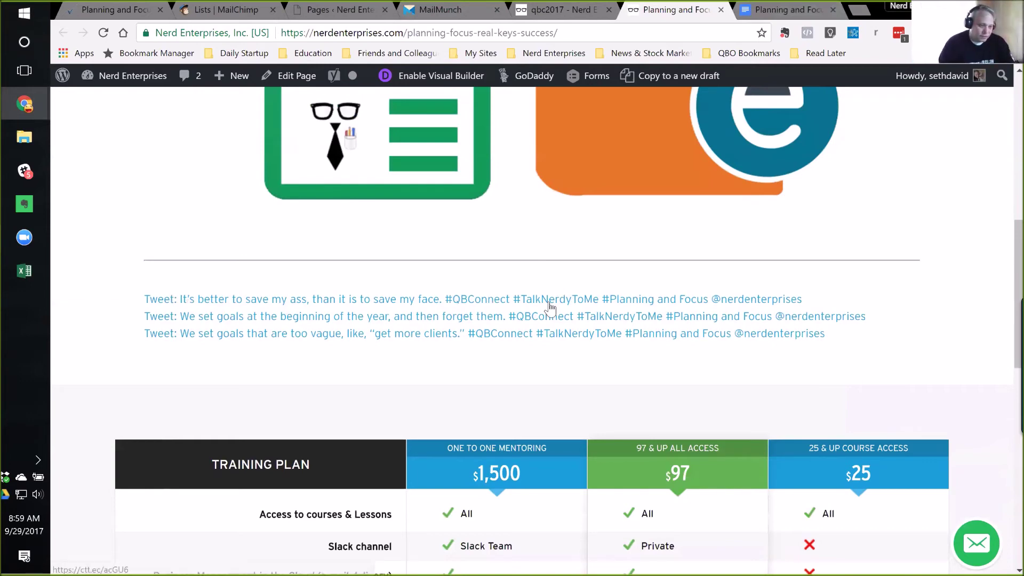
click(444, 301)
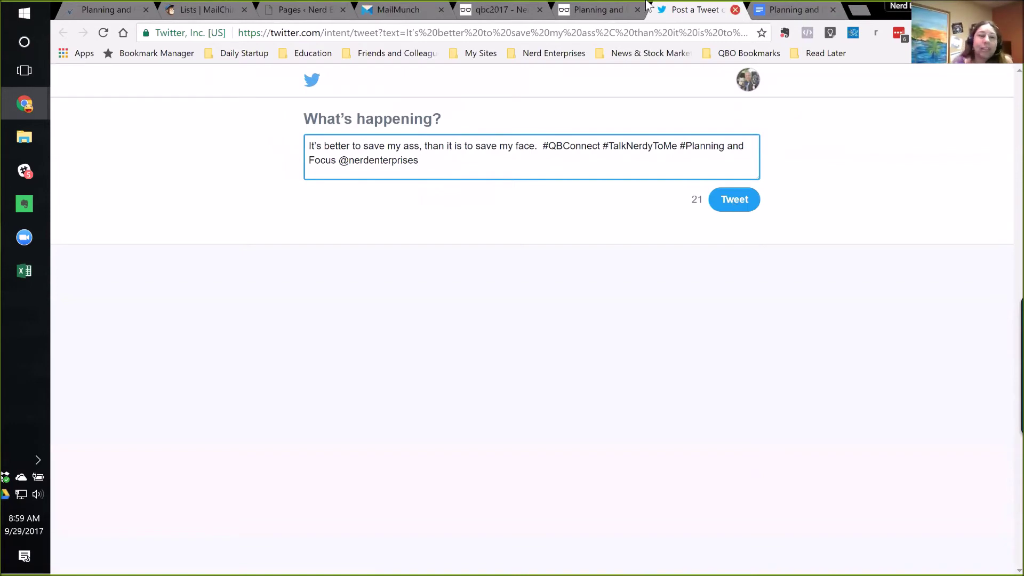
click(735, 9)
Open the Planning and Focus page for editing in WordPress, from both the live page and the pages list.
click(305, 80)
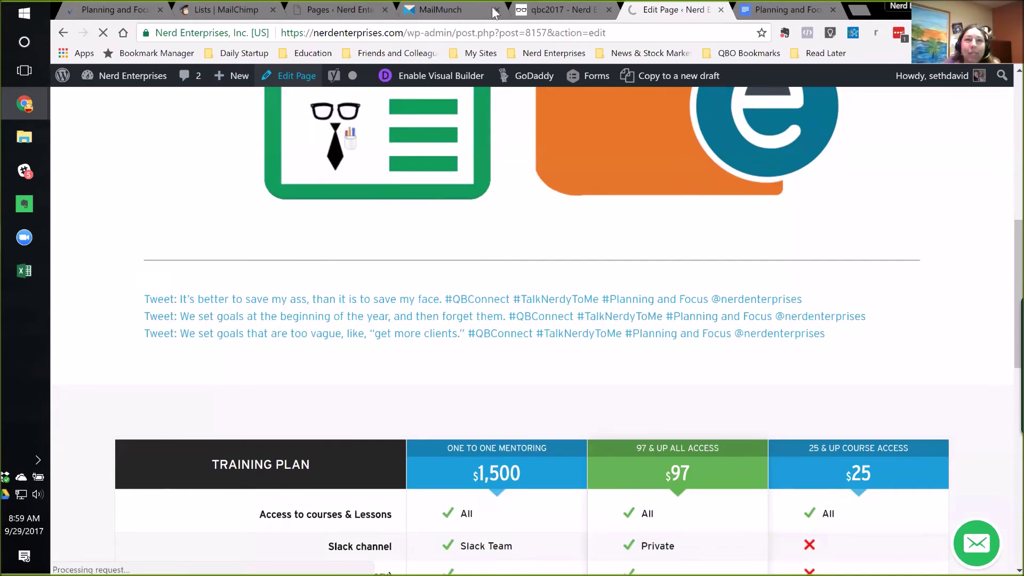
click(341, 10)
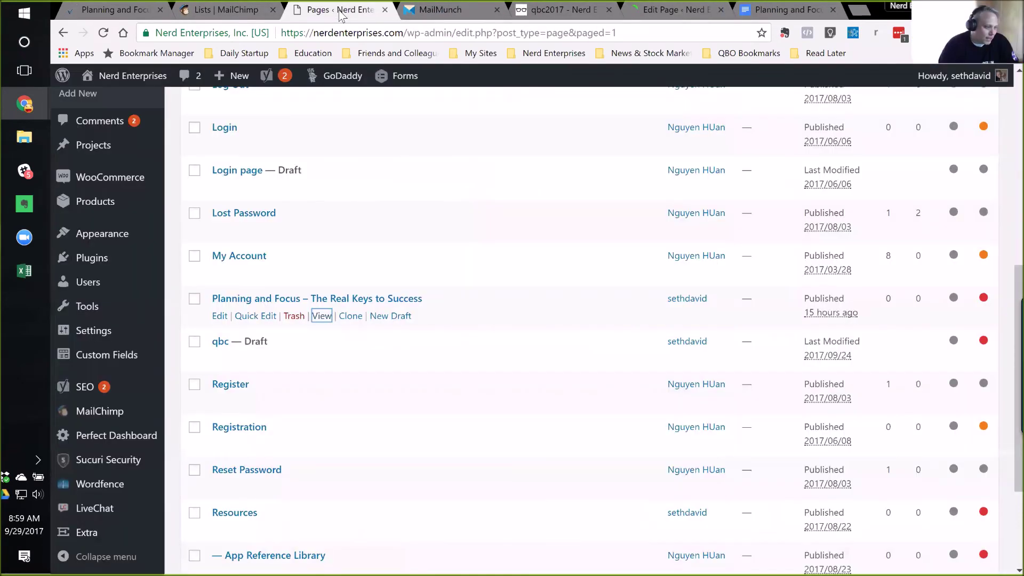
click(219, 315)
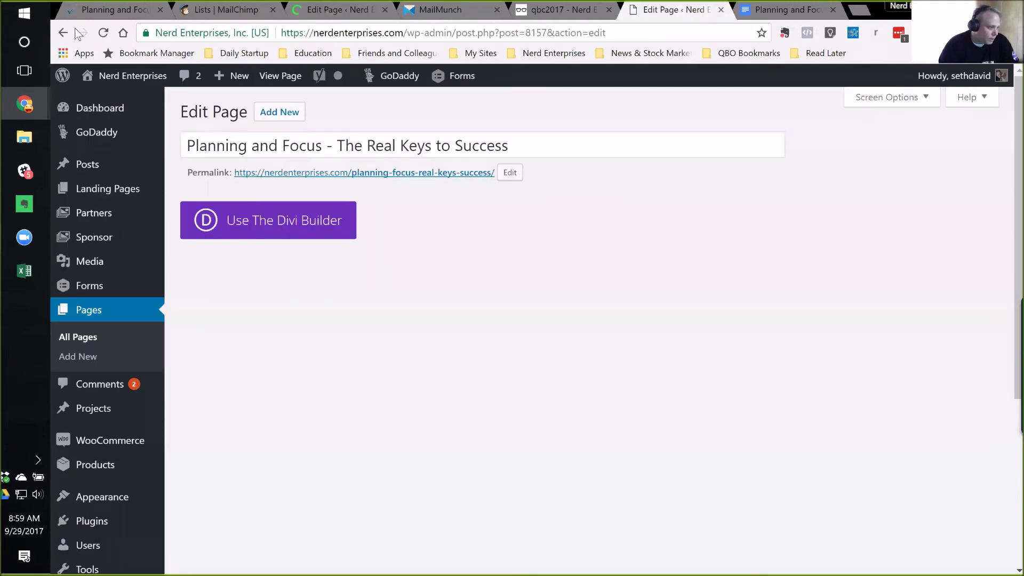
View the Planning and Focus Tweets sheet in Smartsheet, move its tab after the MailChimp one, and return to the Google Docs e-book.
click(97, 10)
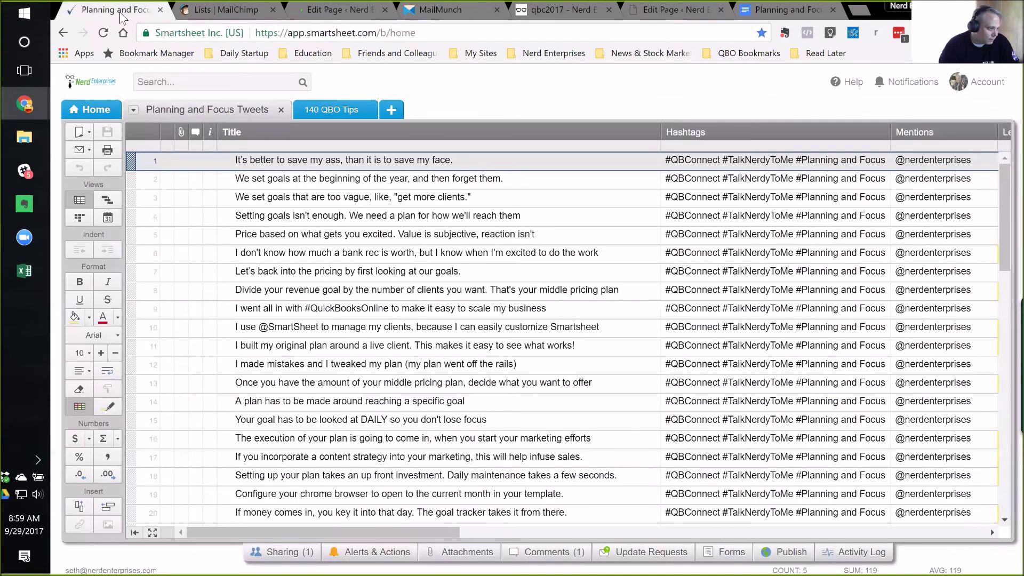
drag(123, 15, 241, 13)
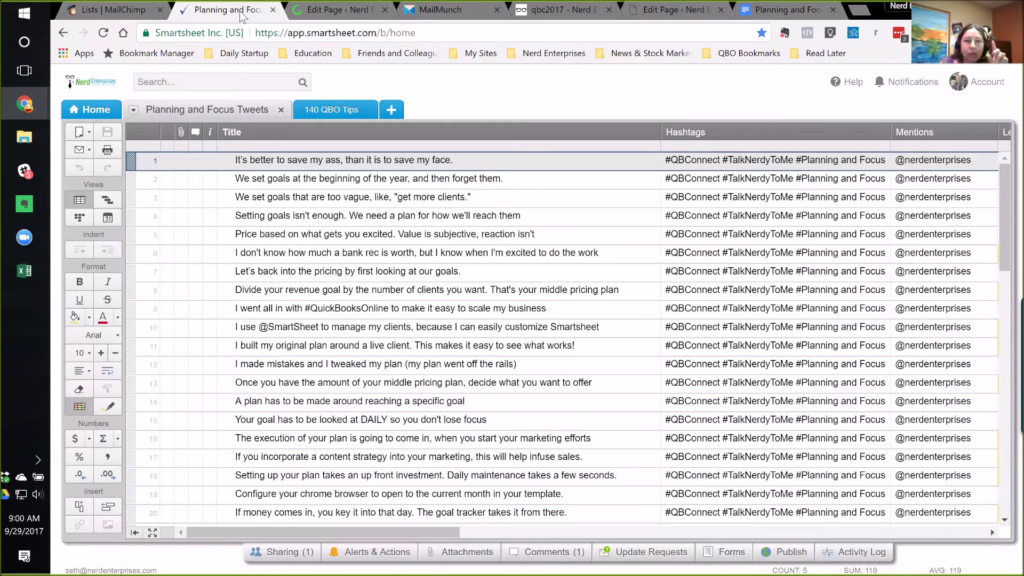
click(763, 11)
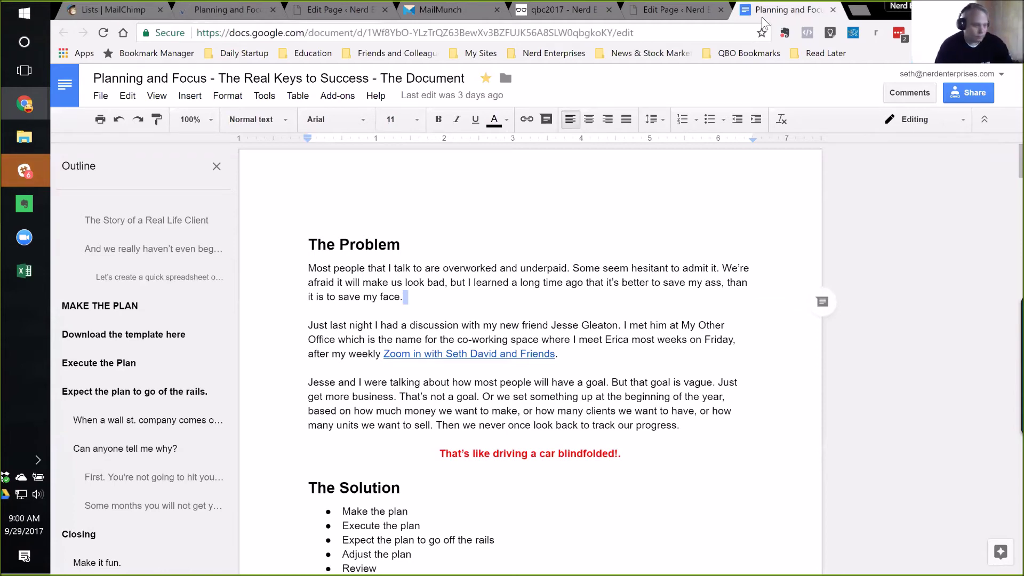
Look through the e-book's opening pages and the document tools, and return to its beginning.
click(401, 244)
scroll(530, 357, down, 10)
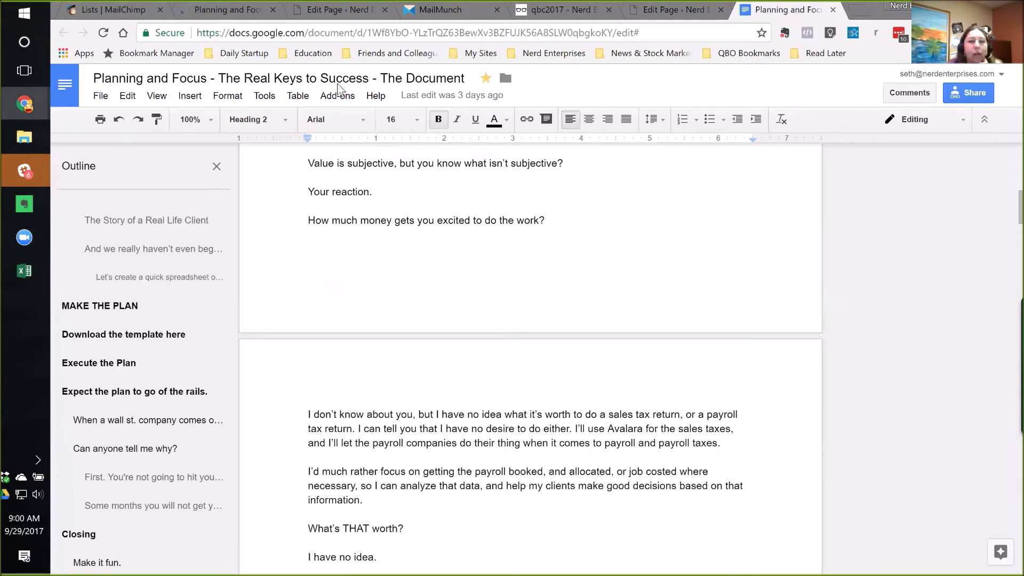
click(266, 96)
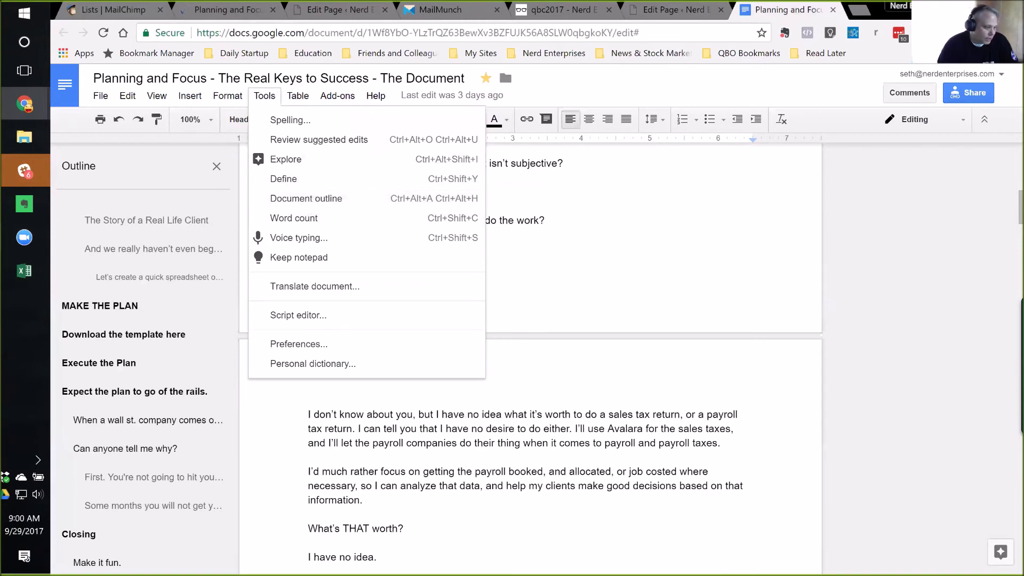
key(Escape)
key(ctrl+Home)
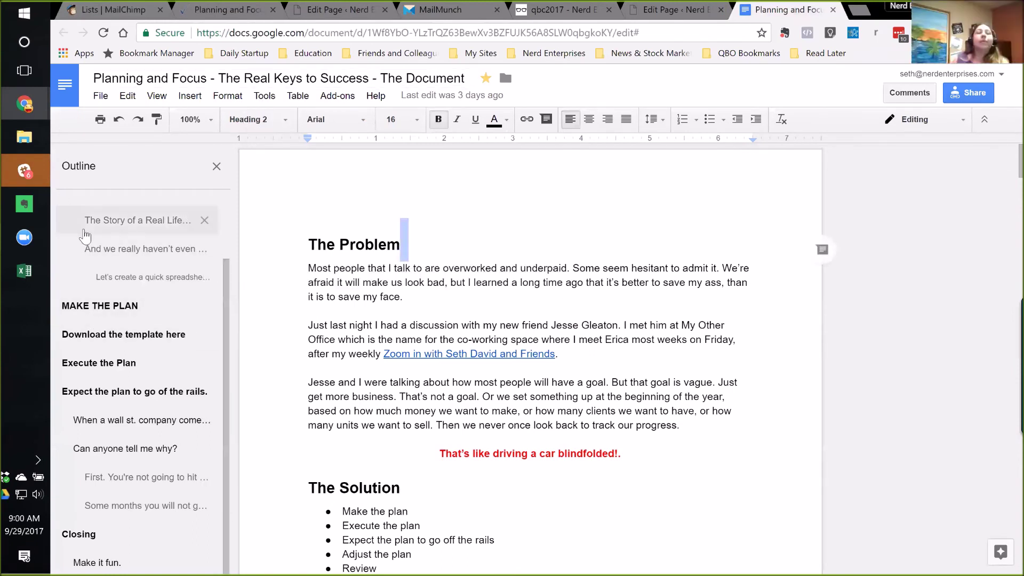
View the e-book's Make the Plan, The Story of a Real Life Client and Let's create a quick spreadsheet sections through the outline.
scroll(98, 208, up, 2)
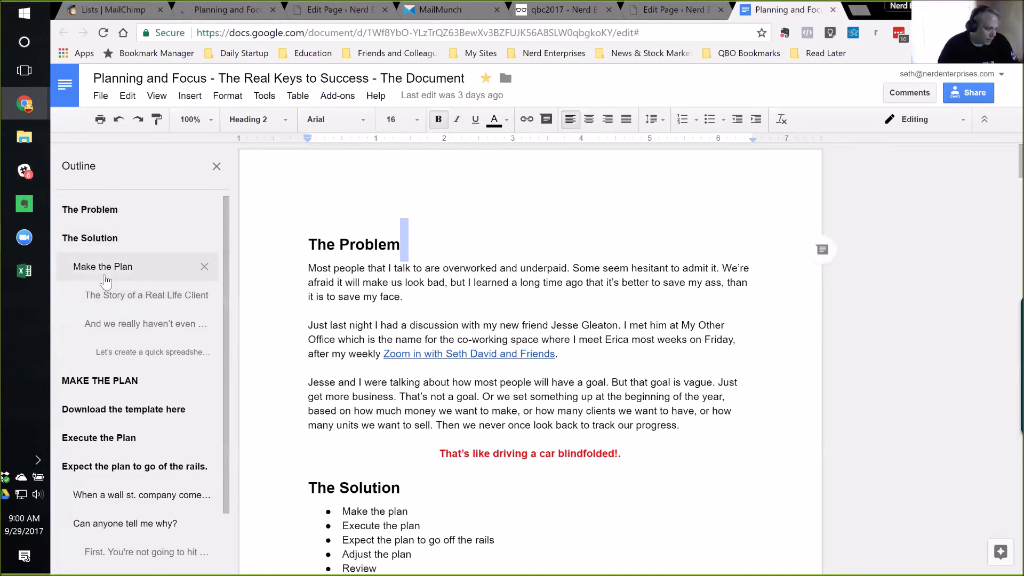
click(91, 271)
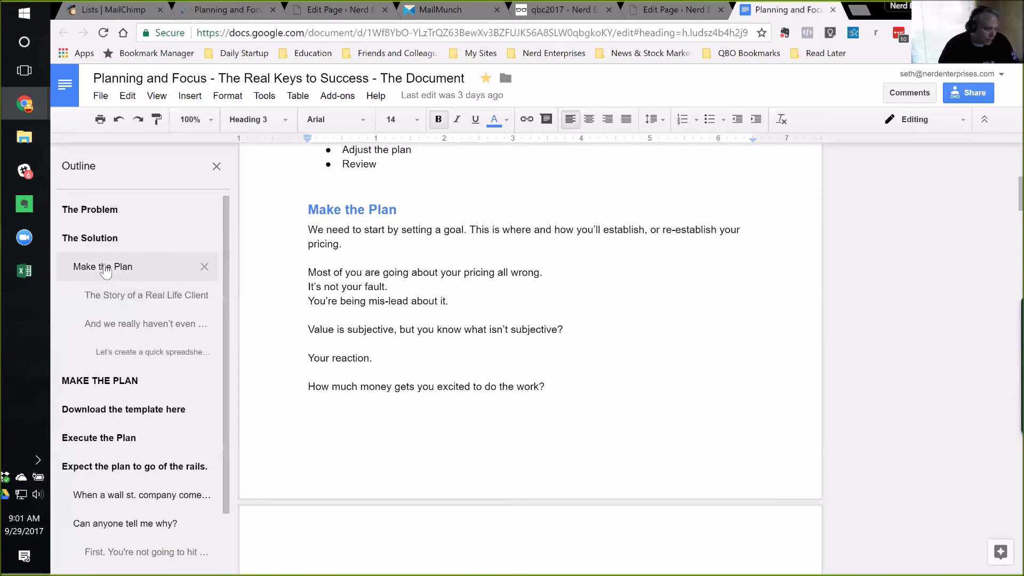
click(139, 302)
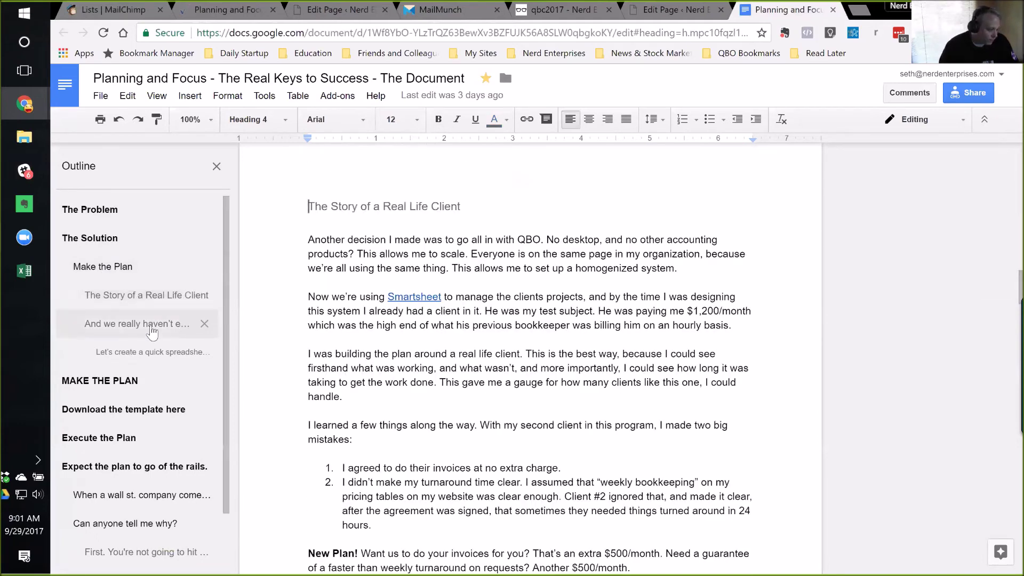
click(156, 361)
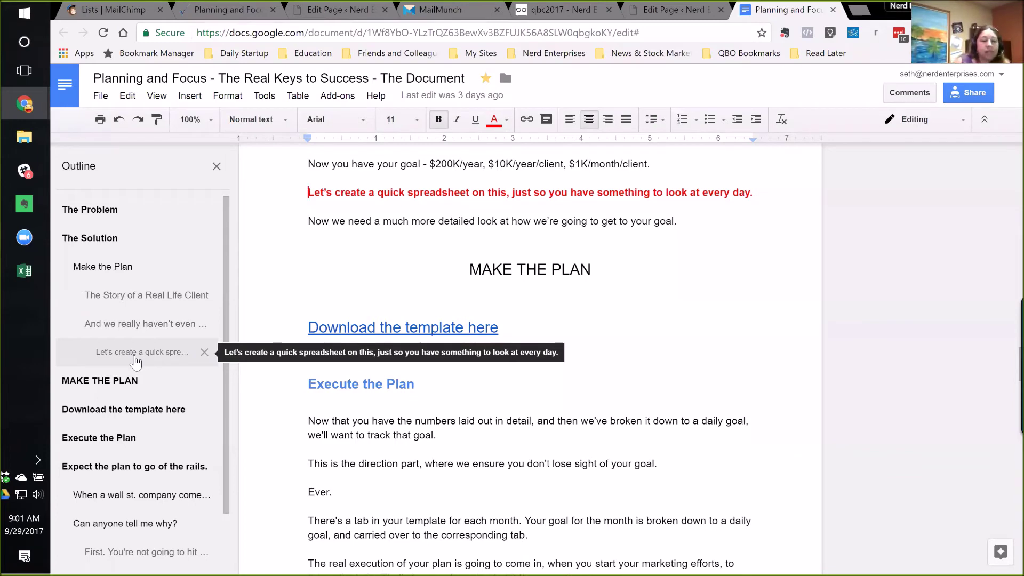
Return to the Planning and Focus page in the WordPress editor and show its tweet links as HTML code.
click(661, 9)
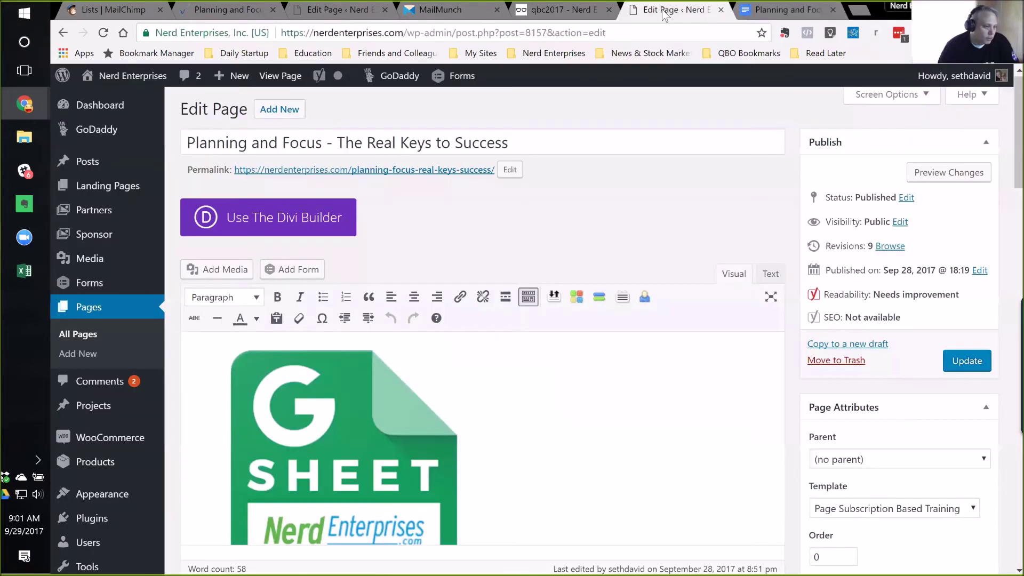
scroll(675, 274, down, 8)
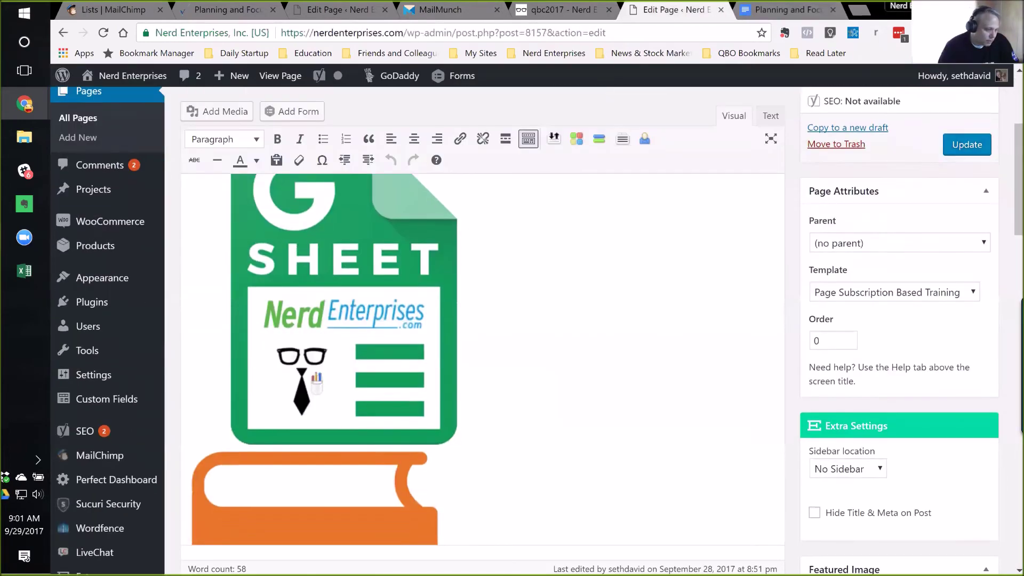
scroll(482, 320, down, 5)
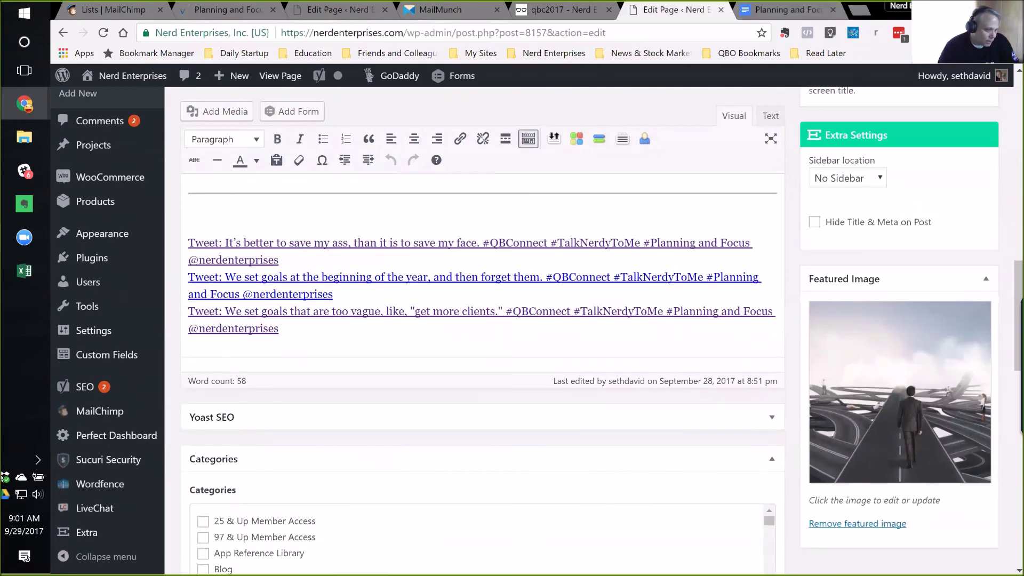
click(771, 121)
click(734, 120)
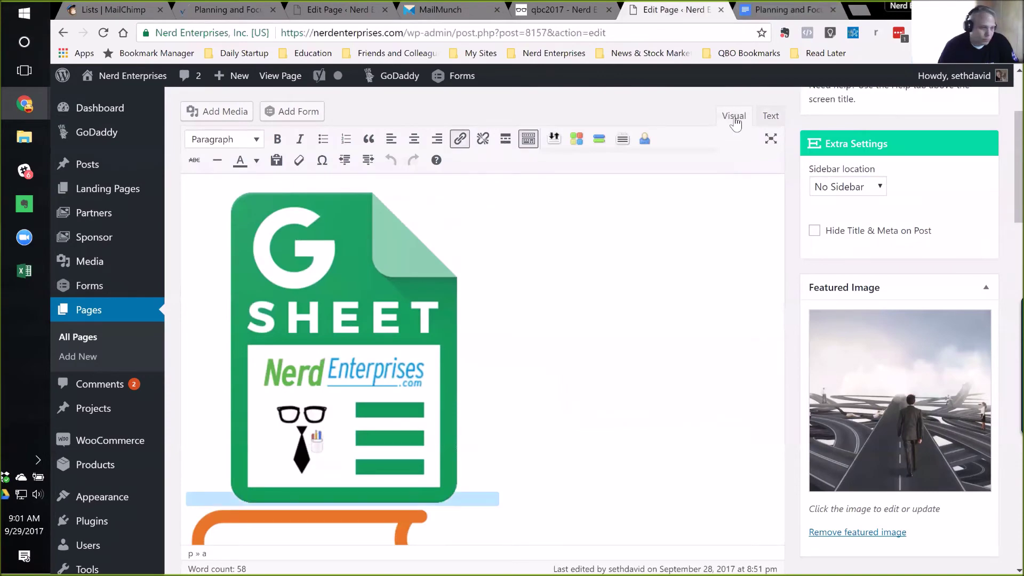
click(771, 121)
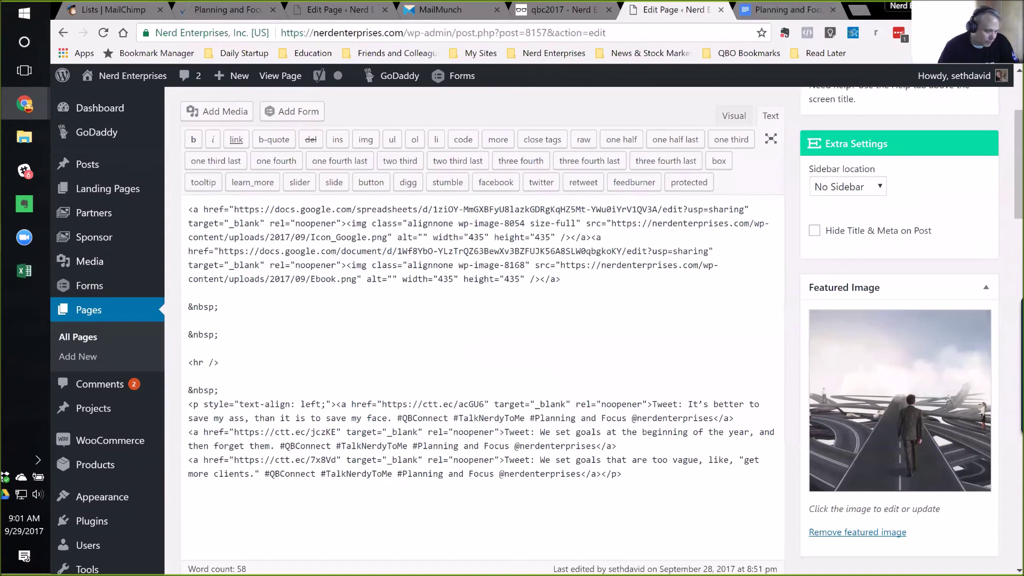
scroll(480, 331, down, 3)
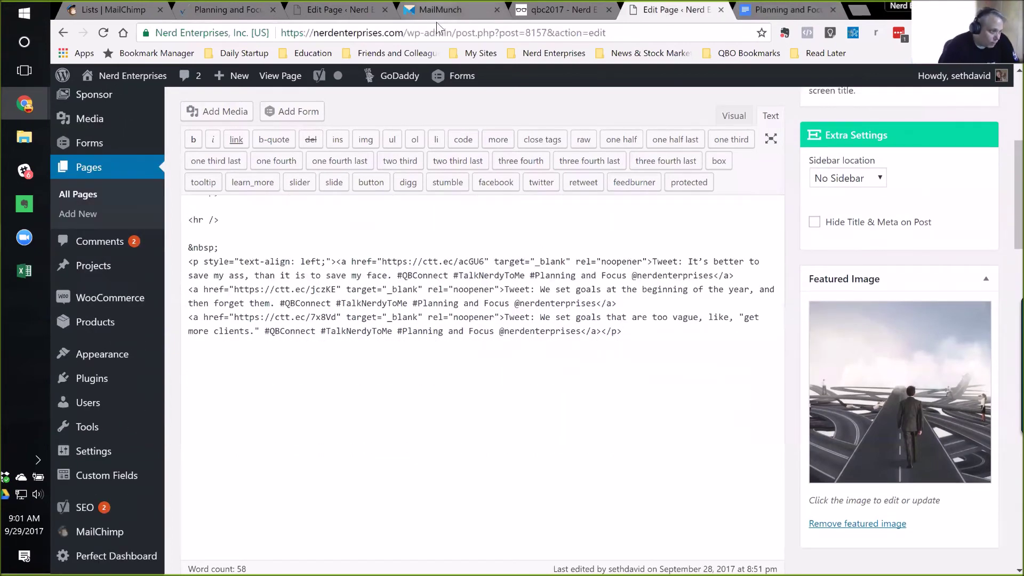
Switch to the Planning and Focus Tweets sheet in Smartsheet and move its browser tab after the qbc2017 one.
click(538, 13)
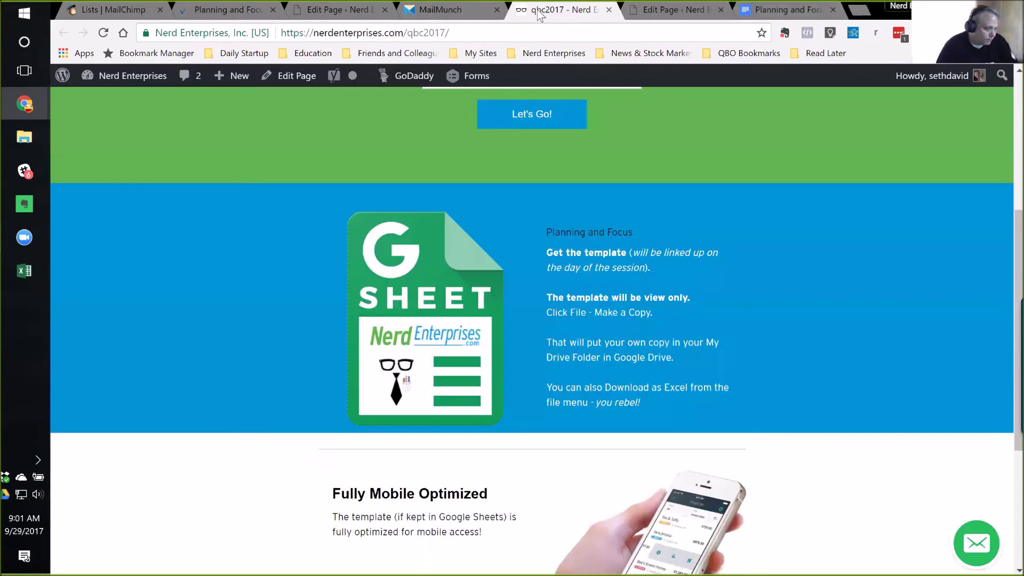
click(674, 11)
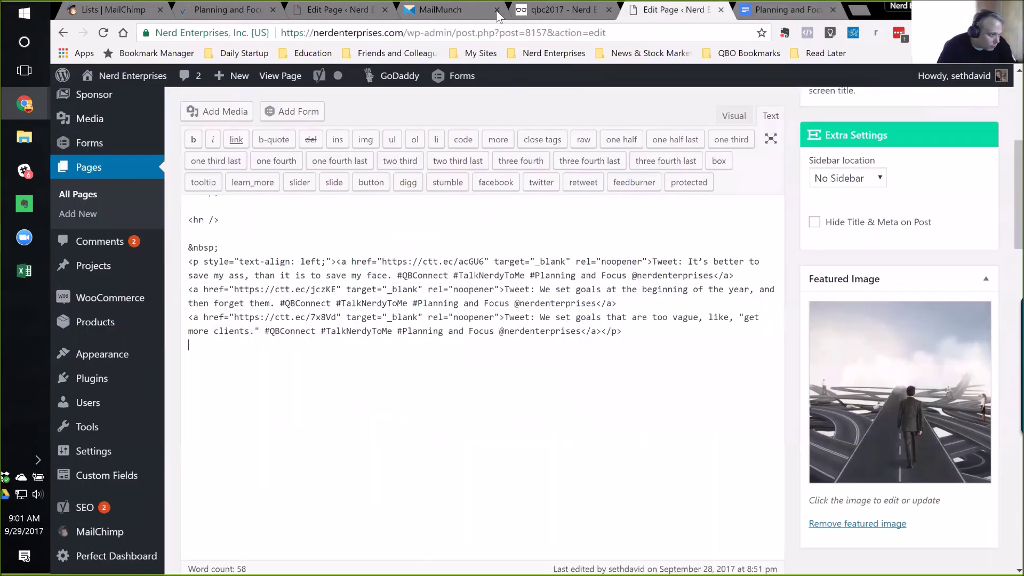
click(232, 11)
drag(495, 27, 569, 18)
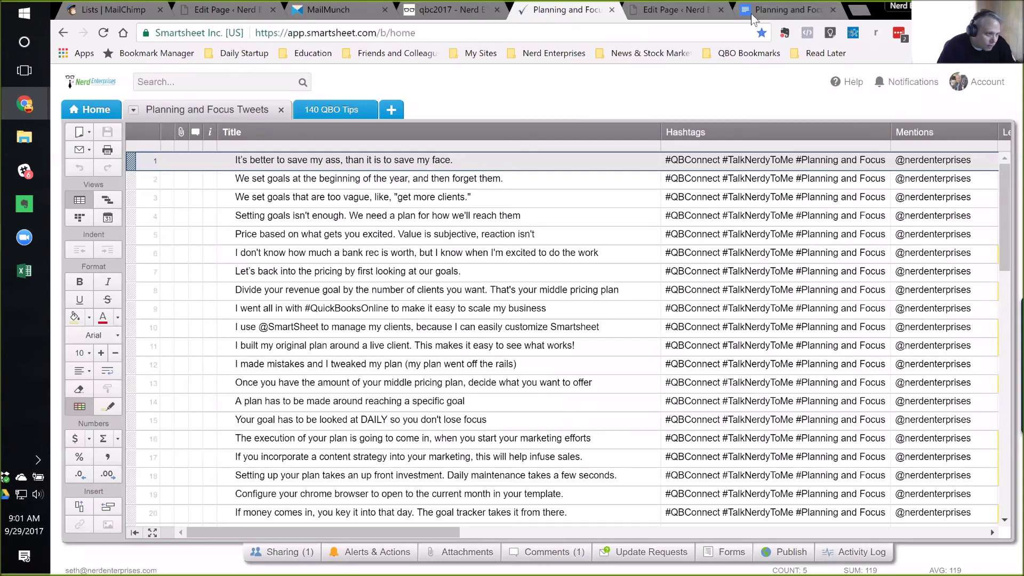
Open a new browser tab beside the Smartsheet one and search Google for "click to tweet html code".
click(853, 7)
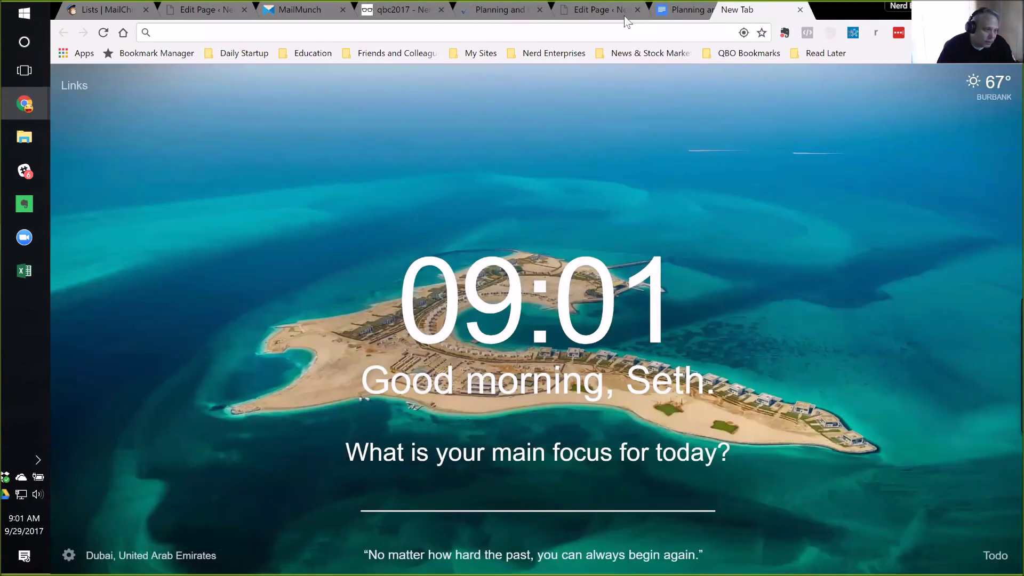
drag(626, 22, 619, 13)
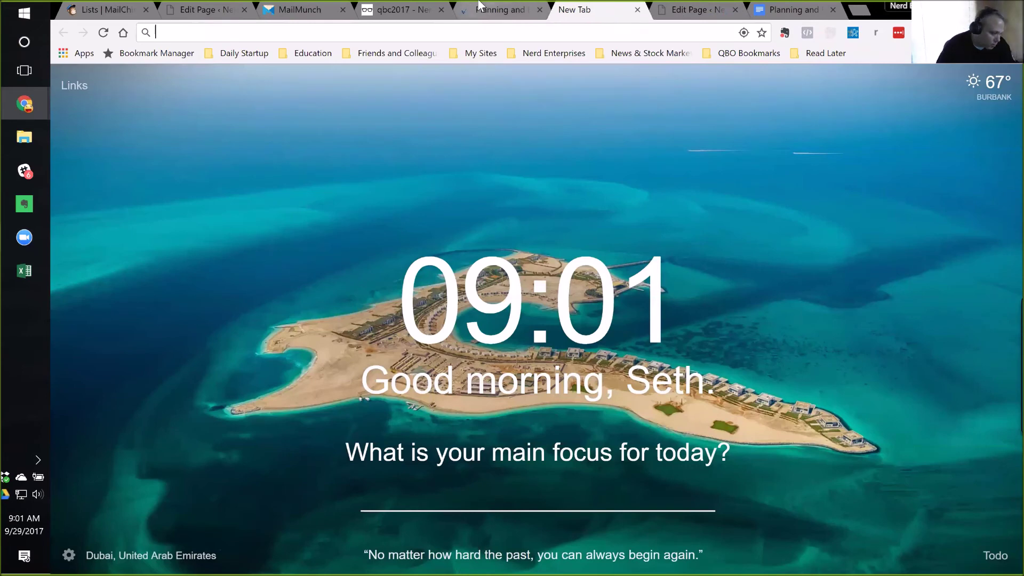
text(click to tweet html code)
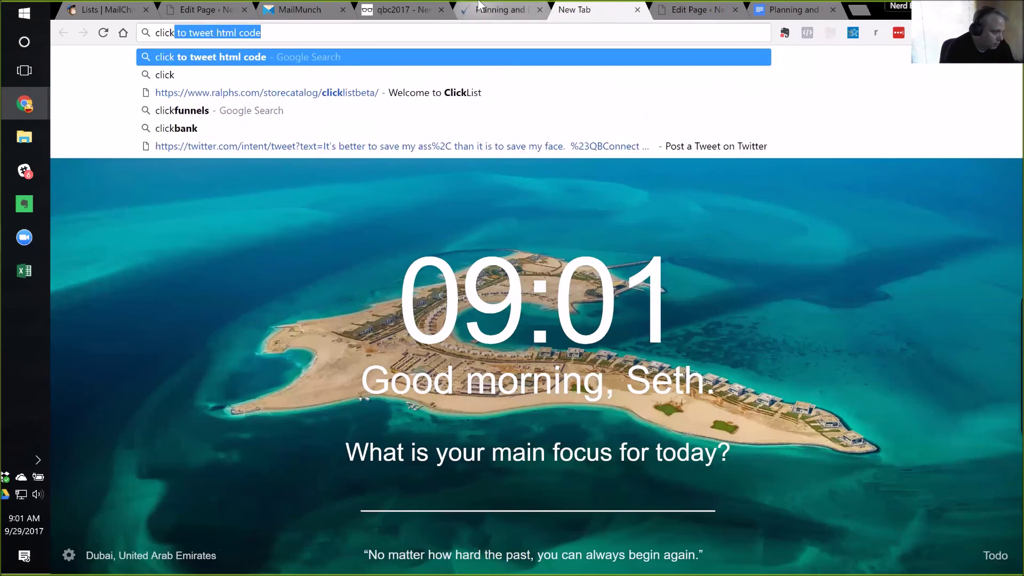
key(Return)
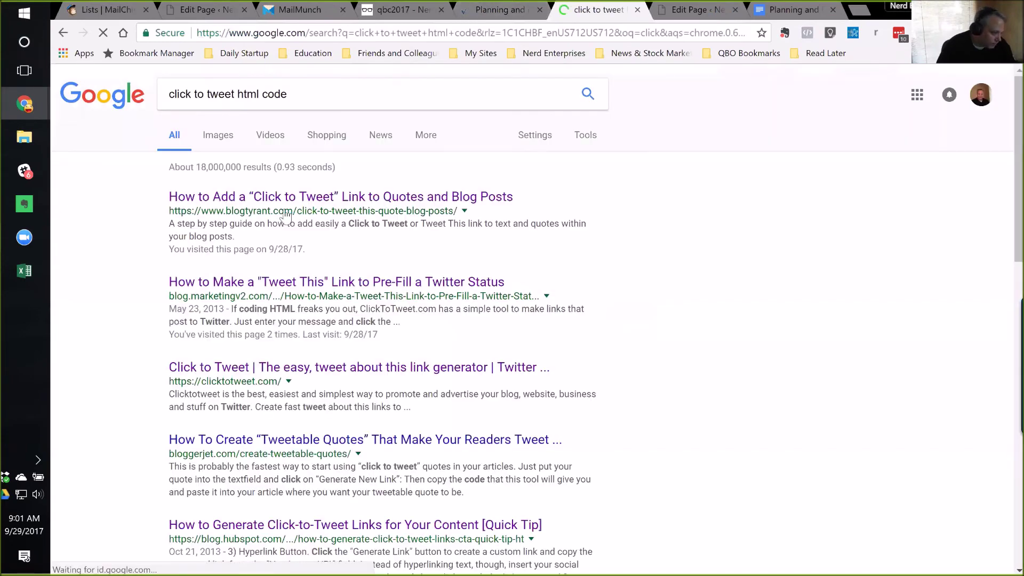
Open the clicktotweet.com site and sign in with Twitter, authorizing ClickToTweet to use the account.
click(260, 372)
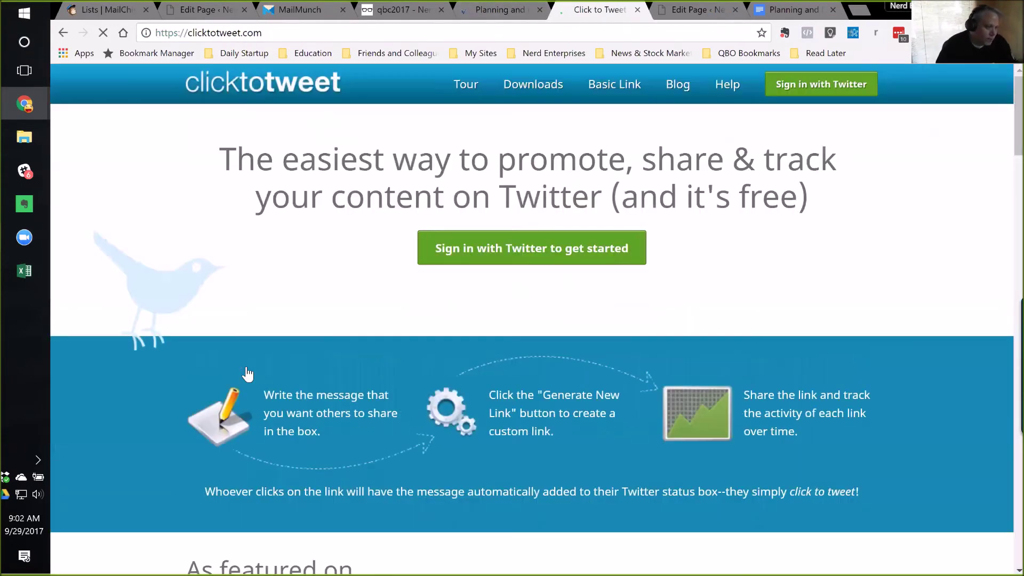
click(810, 94)
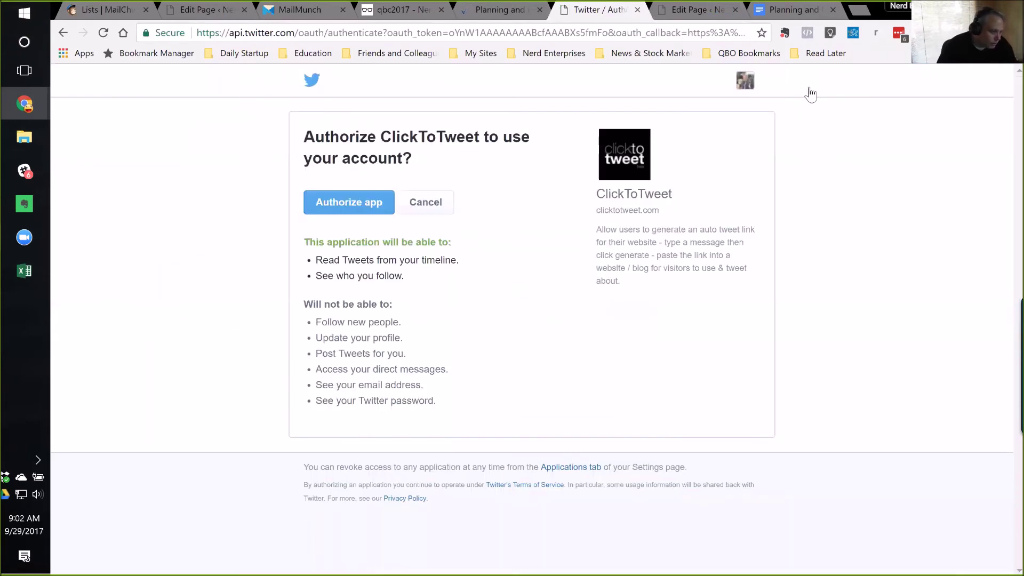
click(345, 203)
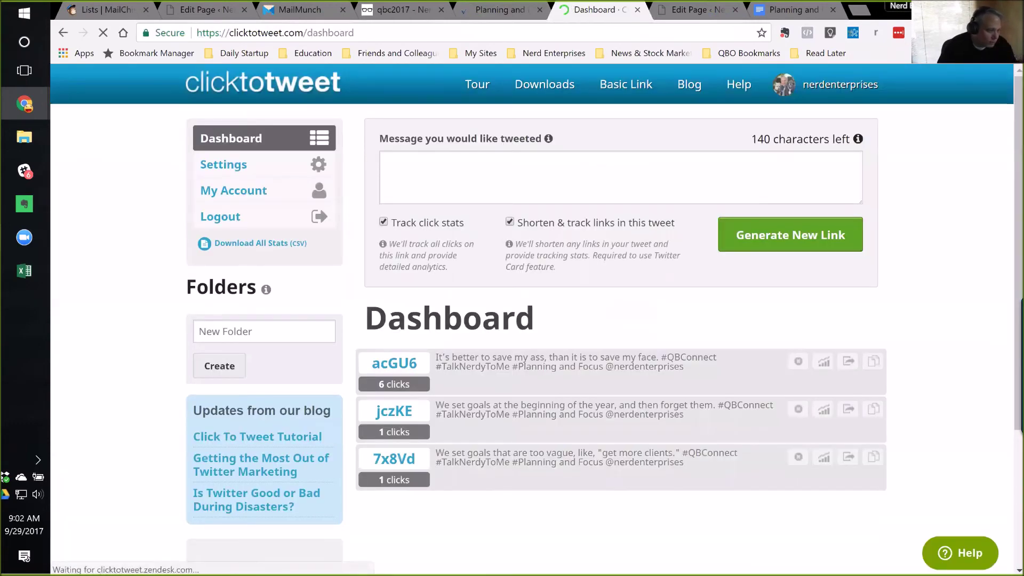
Open the live Planning and Focus page in a new tab from the WordPress editor and view its tweet links.
click(505, 11)
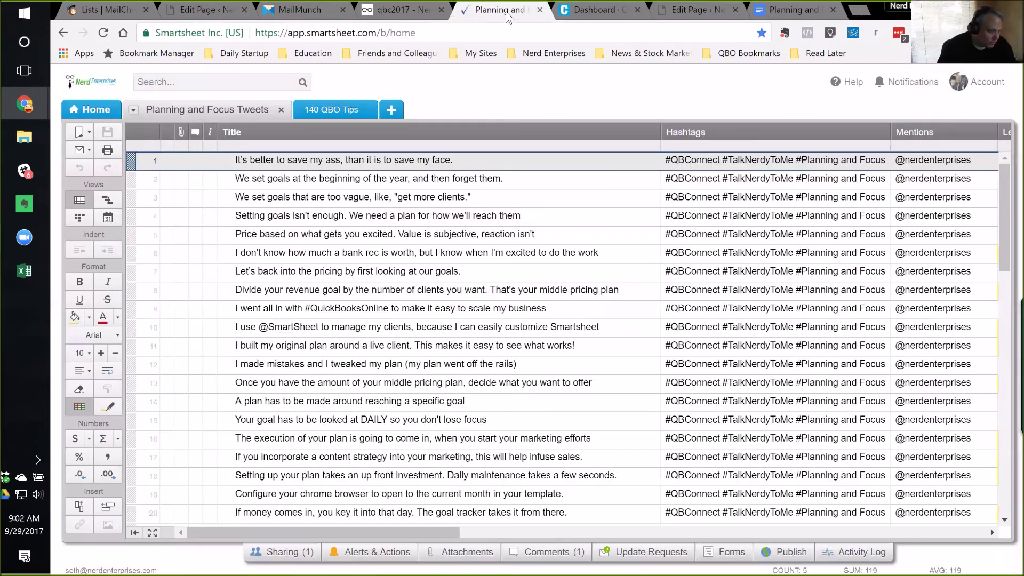
click(690, 11)
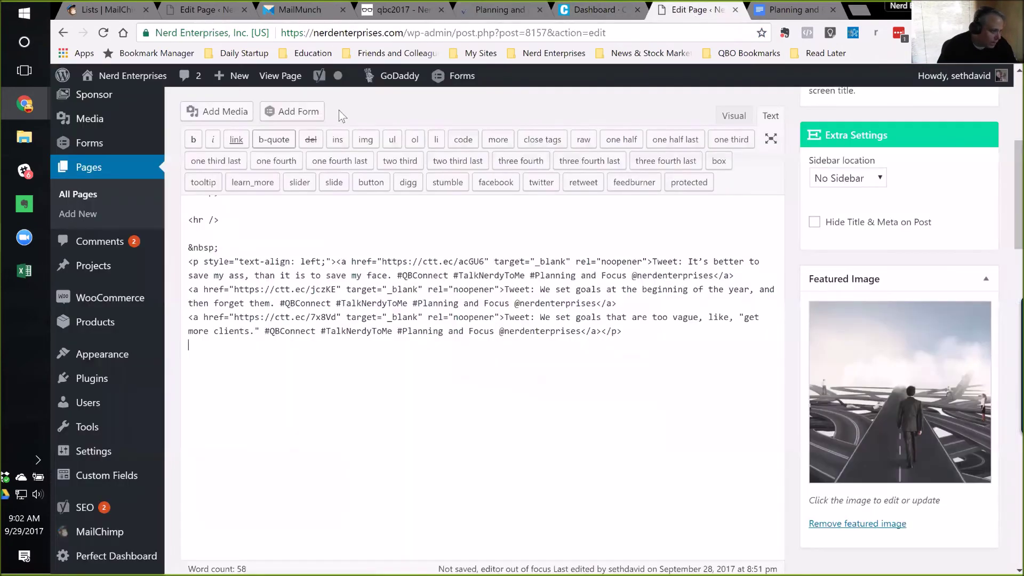
right_click(278, 75)
click(315, 84)
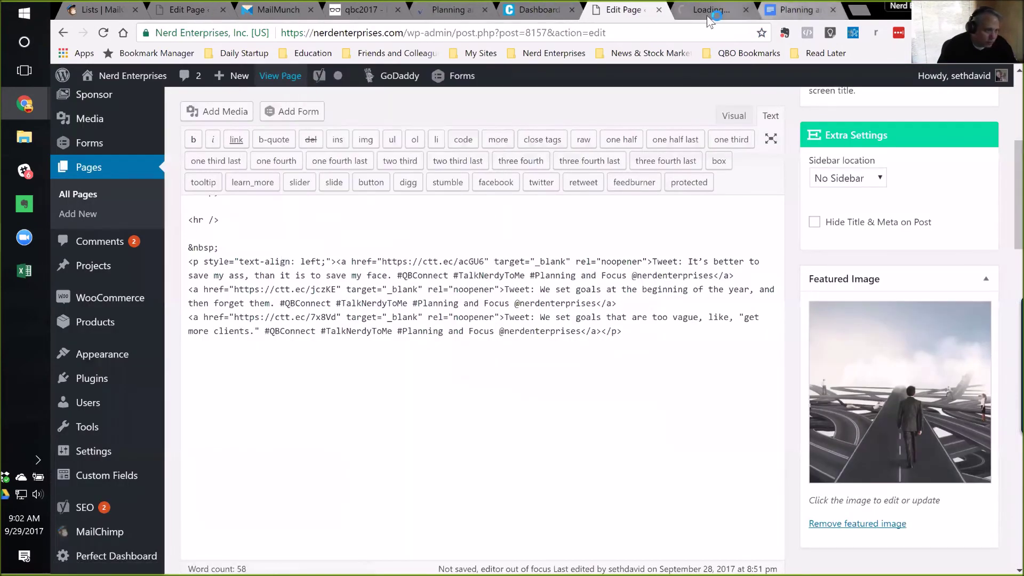
click(704, 10)
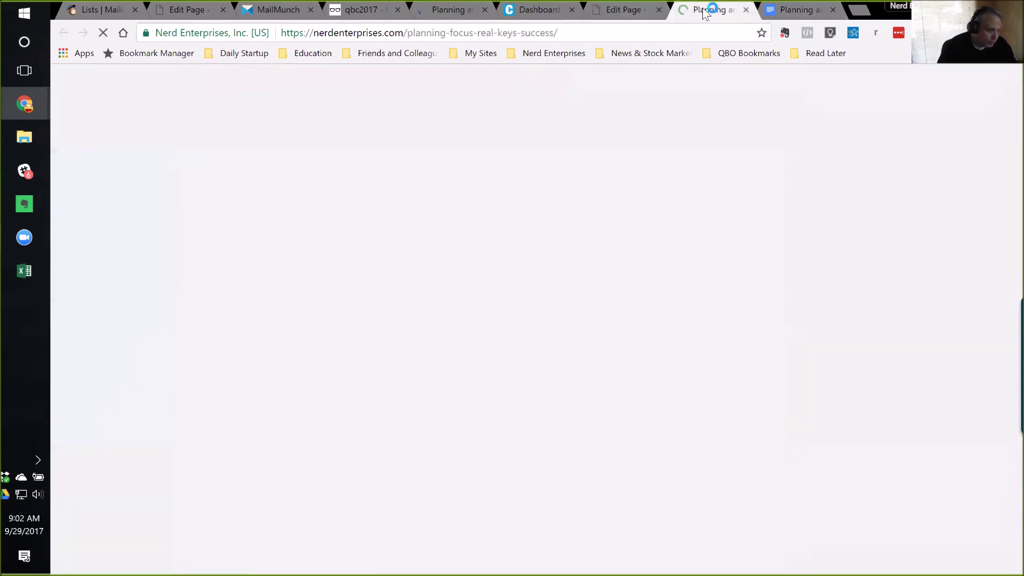
scroll(561, 366, down, 15)
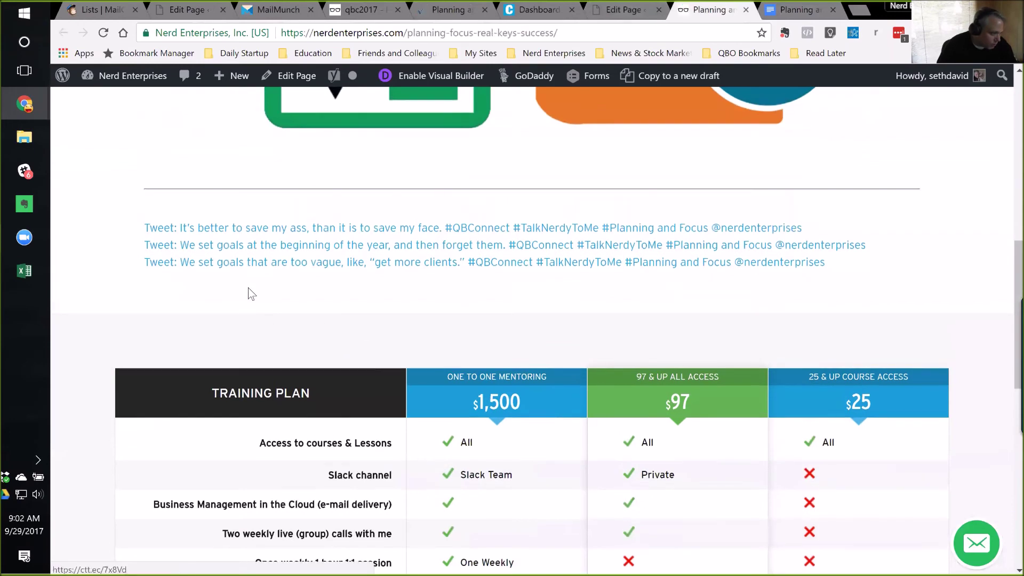
Copy the Update text of the "Setting goals isn't enough" row in Smartsheet and paste it as the tweet message on the ClickToTweet dashboard.
click(609, 12)
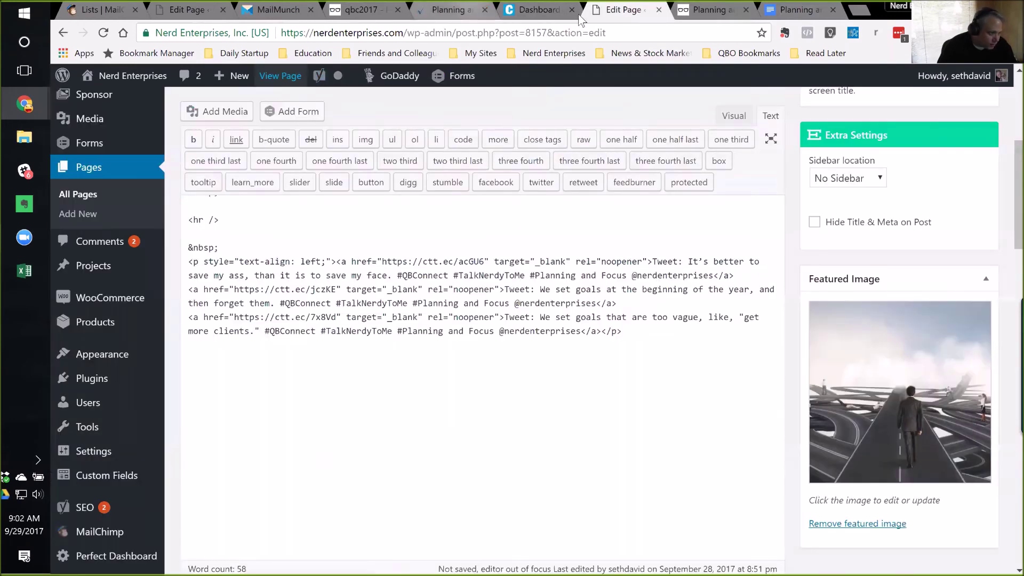
click(451, 12)
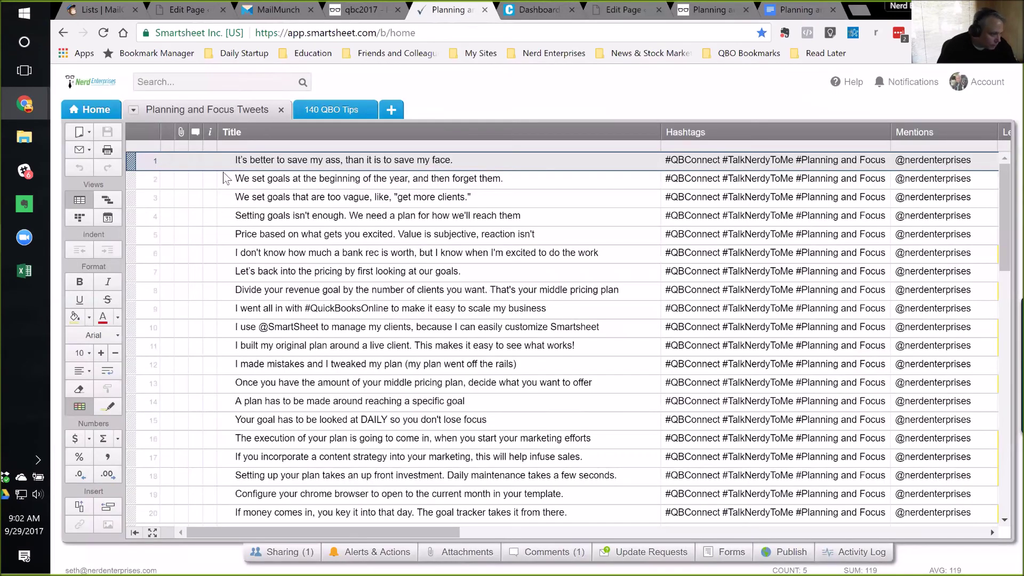
click(271, 215)
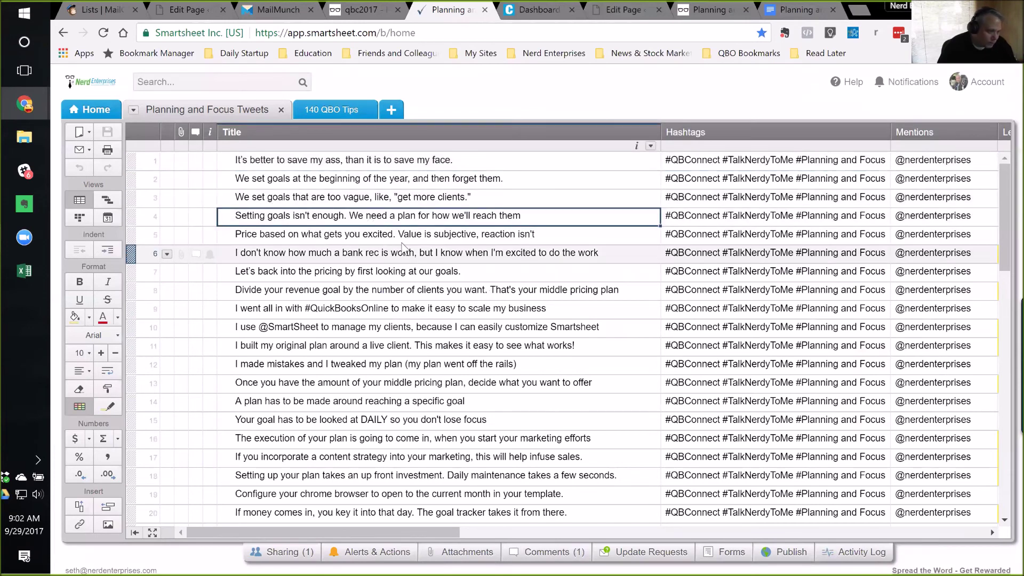
key(Right)
key(Right)
key(Right)
key(Right)
key(Right)
key(Left)
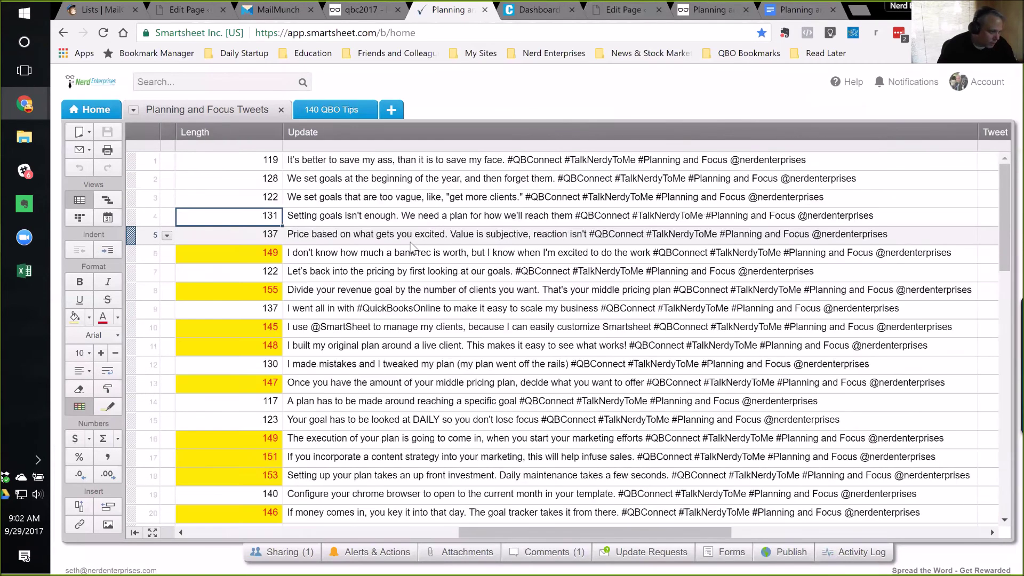
key(ctrl+c)
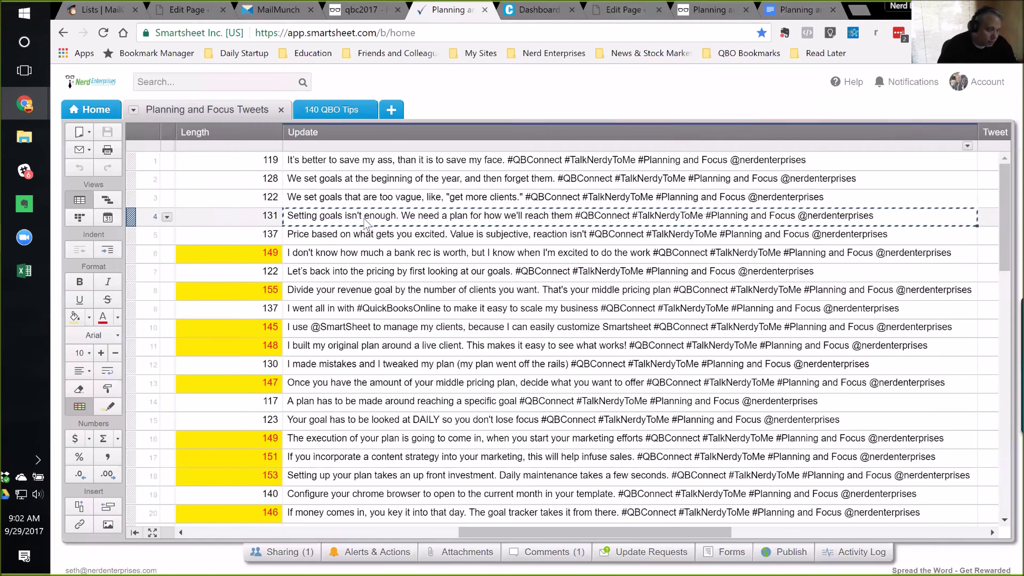
click(529, 17)
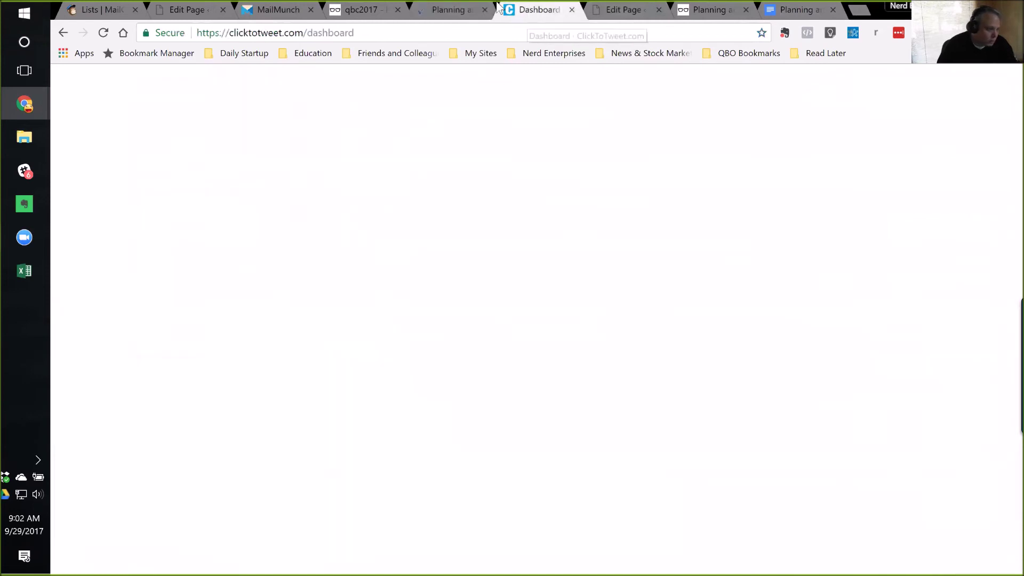
key(ctrl+v)
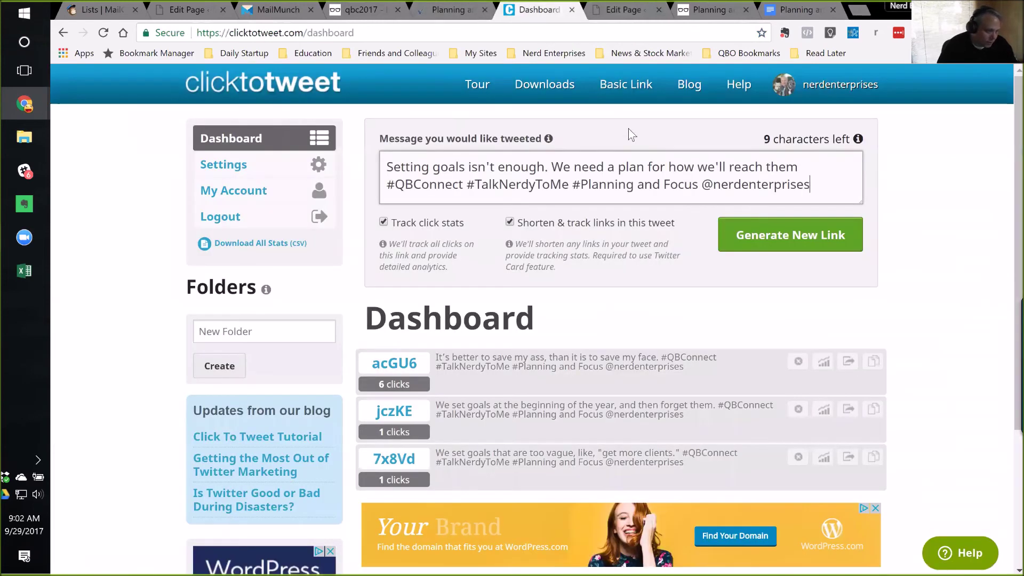
Generate a ClickToTweet link for the message, set it to open in a new window and copy its embed code.
click(788, 237)
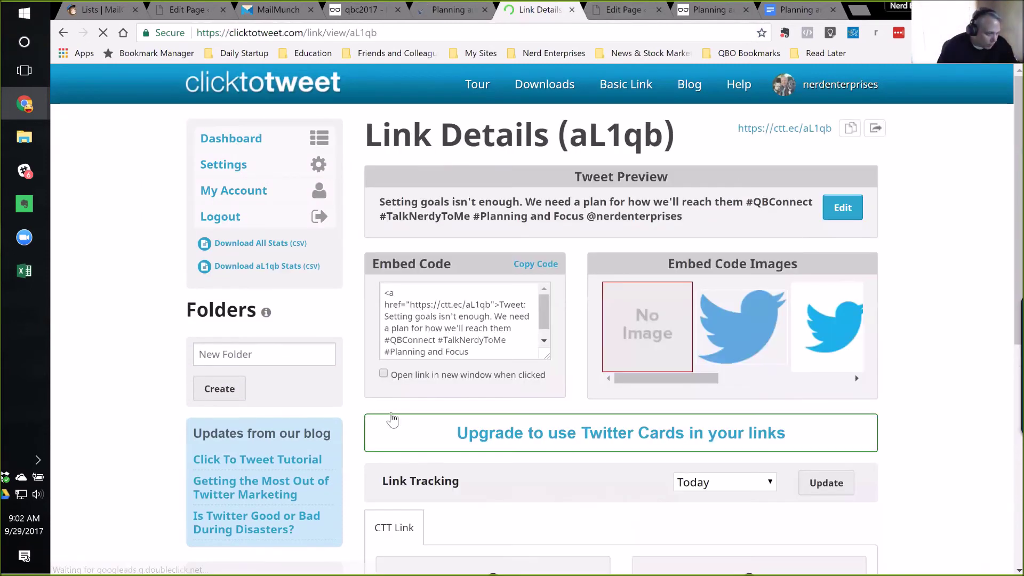
click(384, 374)
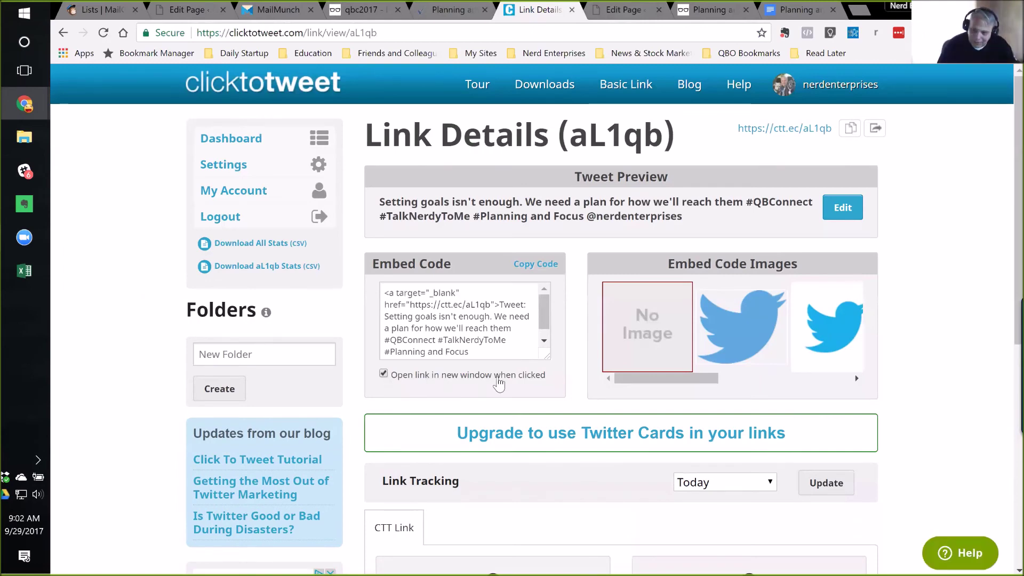
click(443, 318)
key(ctrl+c)
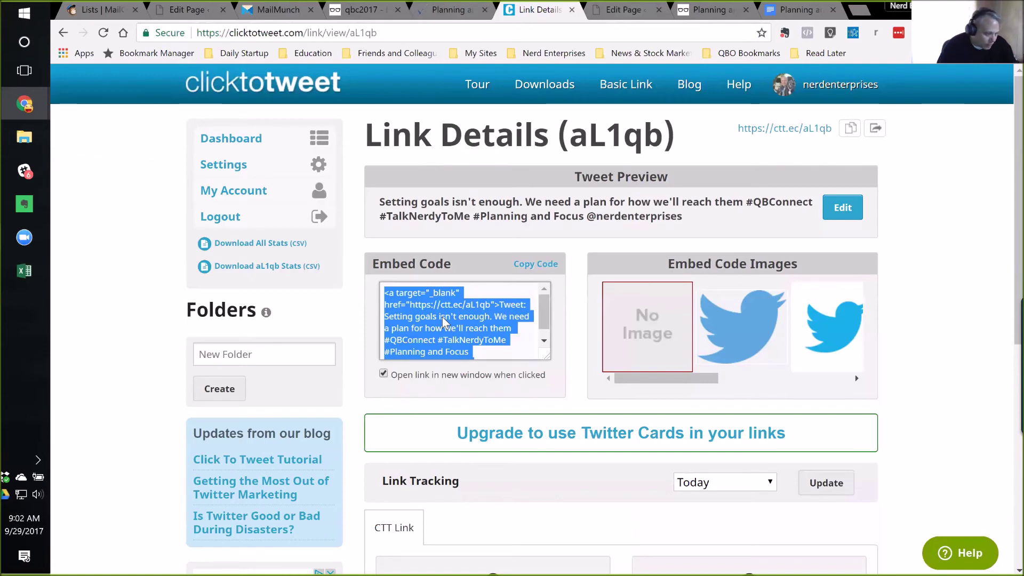
Paste the embed code below the third tweet link in the HTML source of the WordPress Planning and Focus page.
click(624, 10)
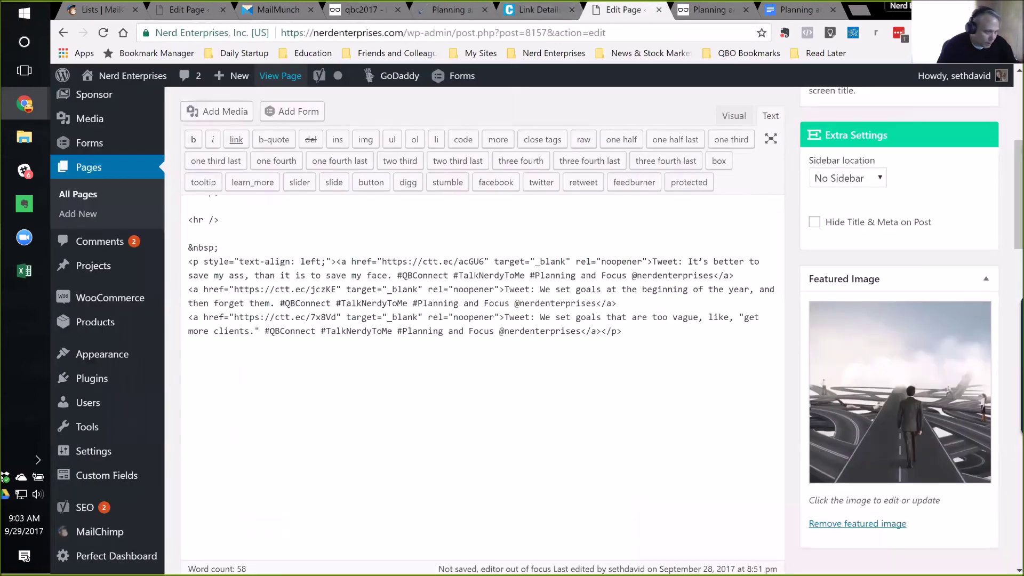
click(622, 331)
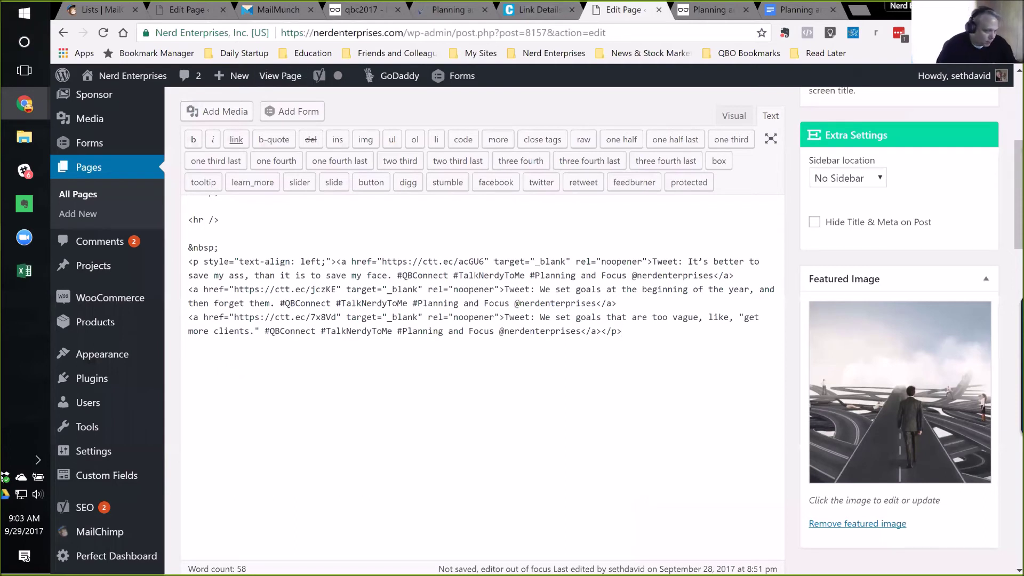
key(ctrl+v)
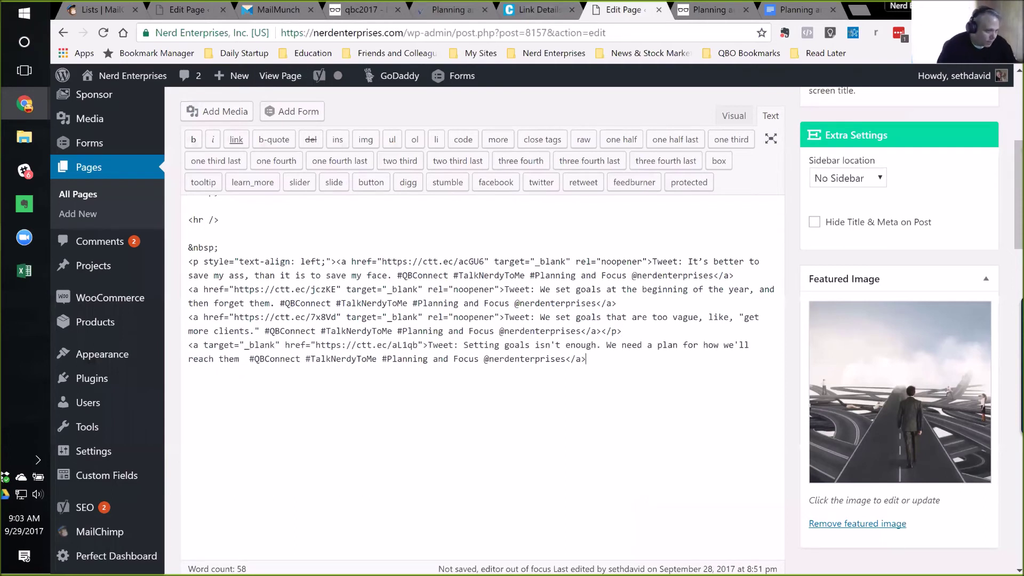
Check the new tweet link in the visual view, update the page and reload its live version.
click(733, 115)
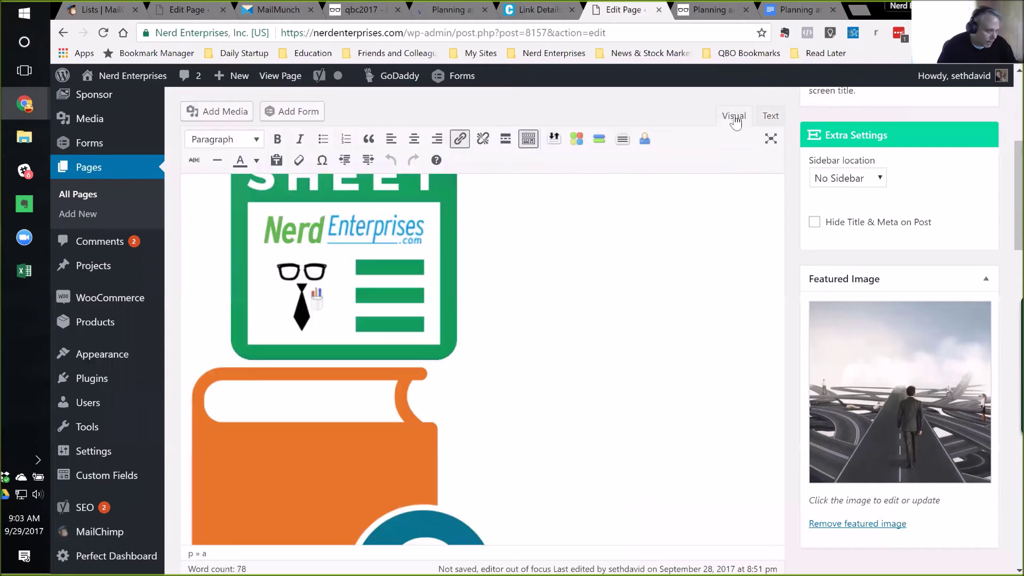
scroll(624, 377, down, 5)
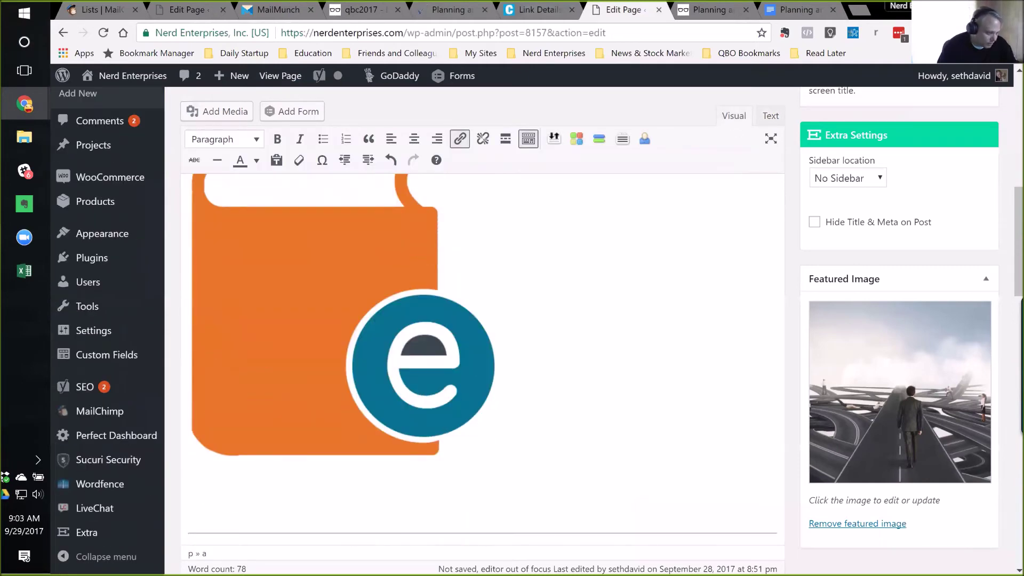
scroll(624, 378, down, 3)
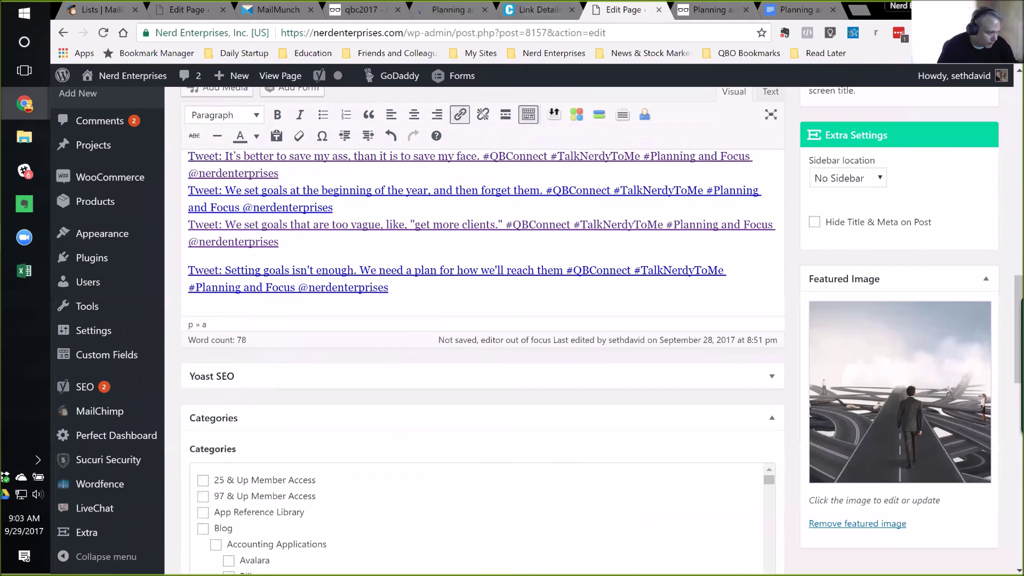
scroll(624, 378, up, 10)
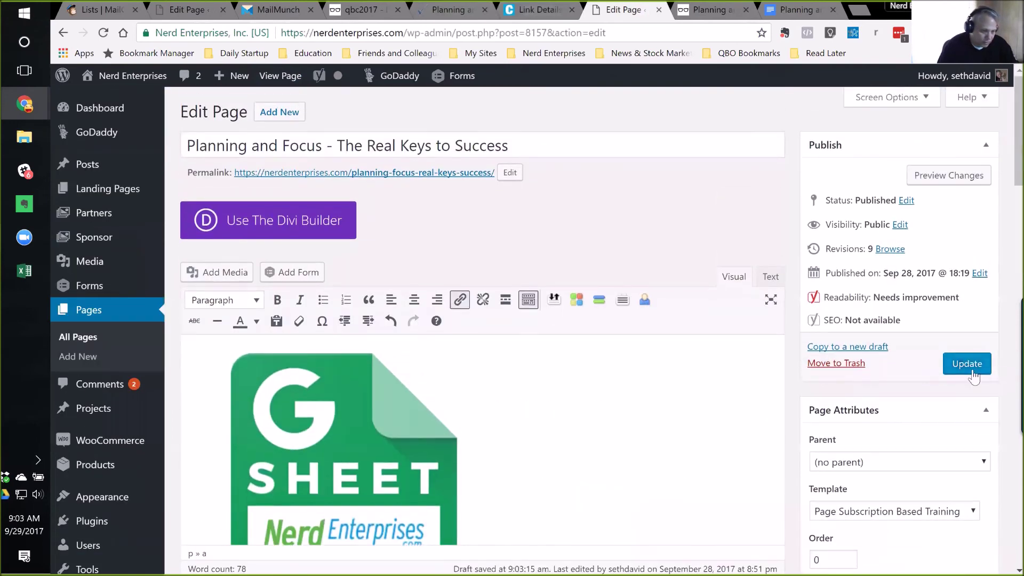
click(967, 364)
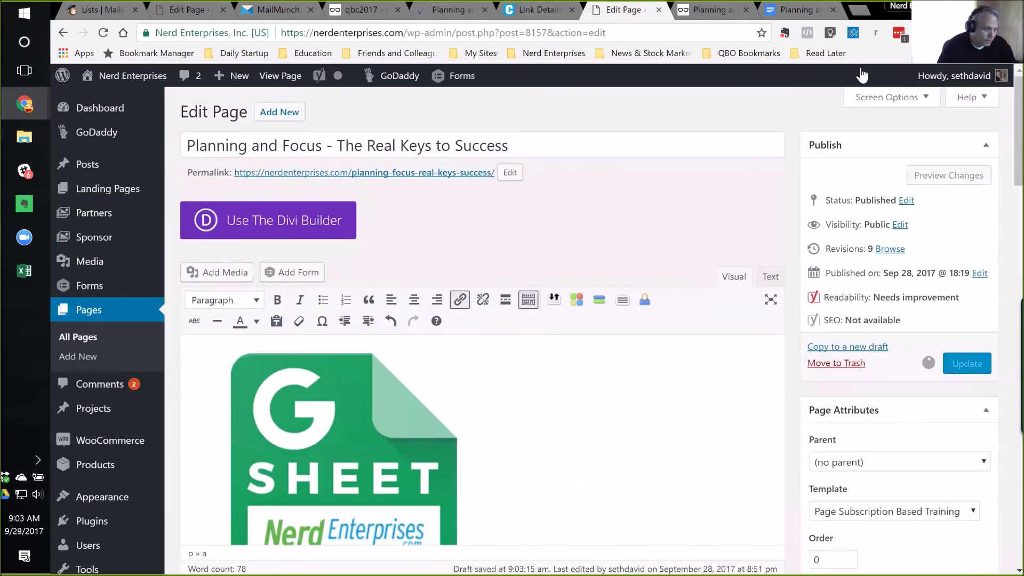
click(707, 13)
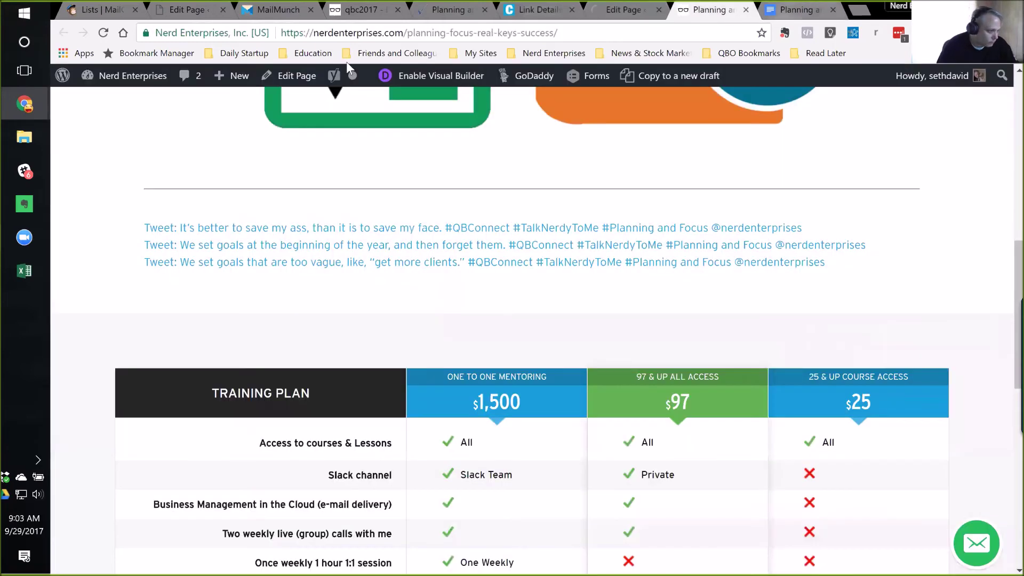
click(104, 33)
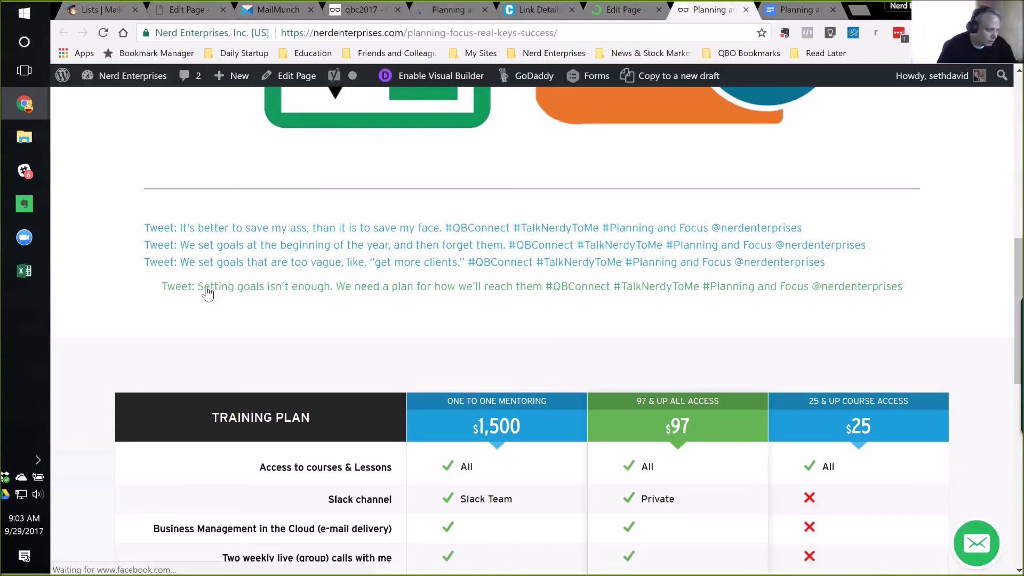
Return to the Smartsheet tweet list and examine the Length cells of the "Setting goals isn't enough" and "I don't know how much a bank rec is worth" rows.
click(623, 8)
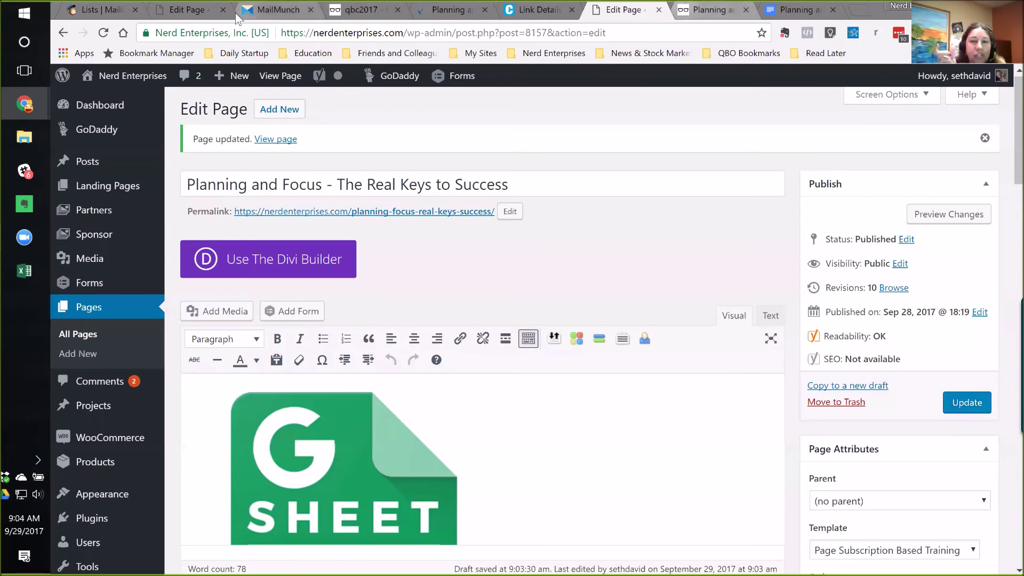
click(793, 15)
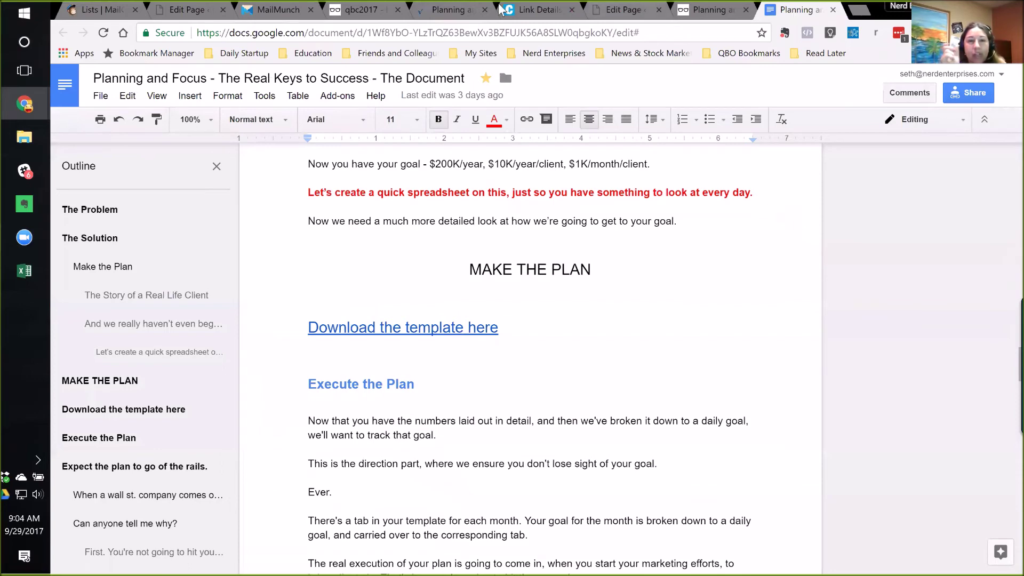
click(627, 12)
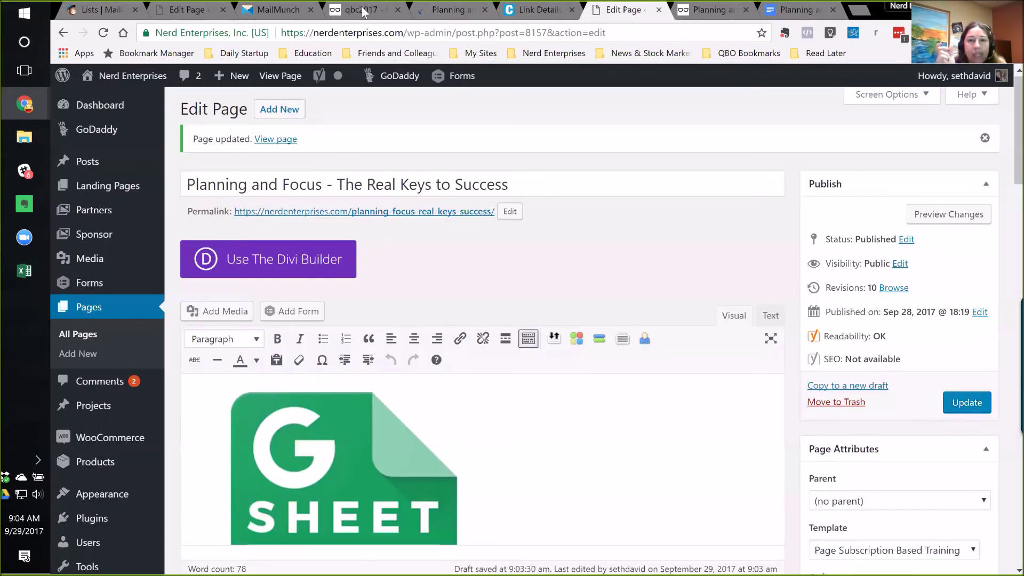
click(443, 10)
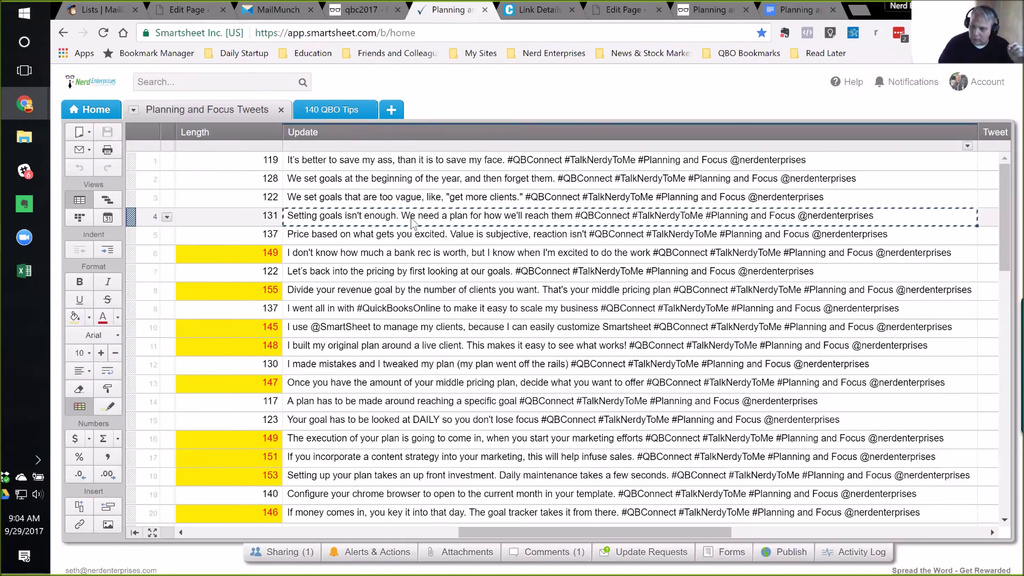
click(251, 215)
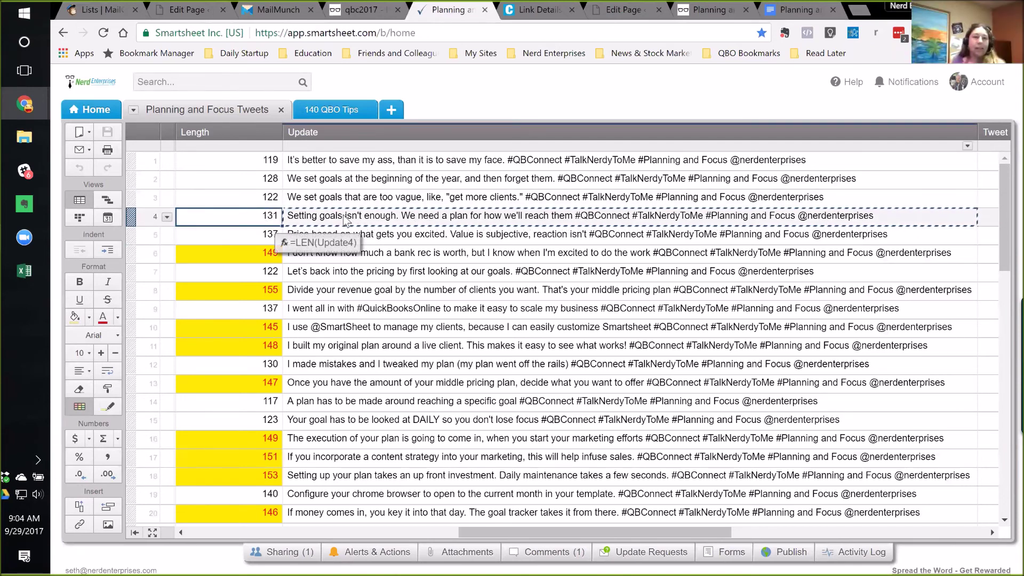
click(272, 254)
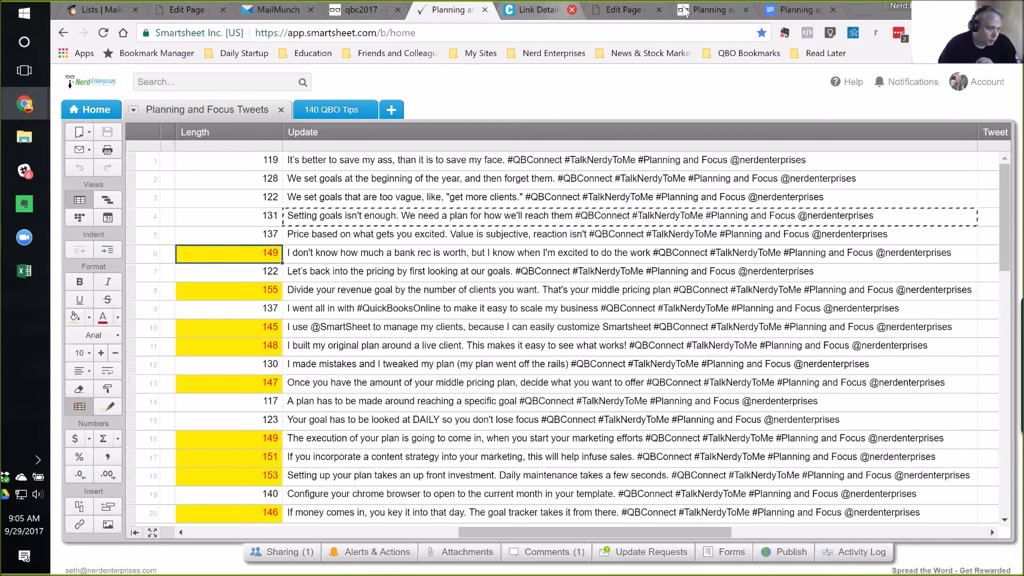
Open mailchimp.com in a new browser tab and log in to the account.
click(859, 9)
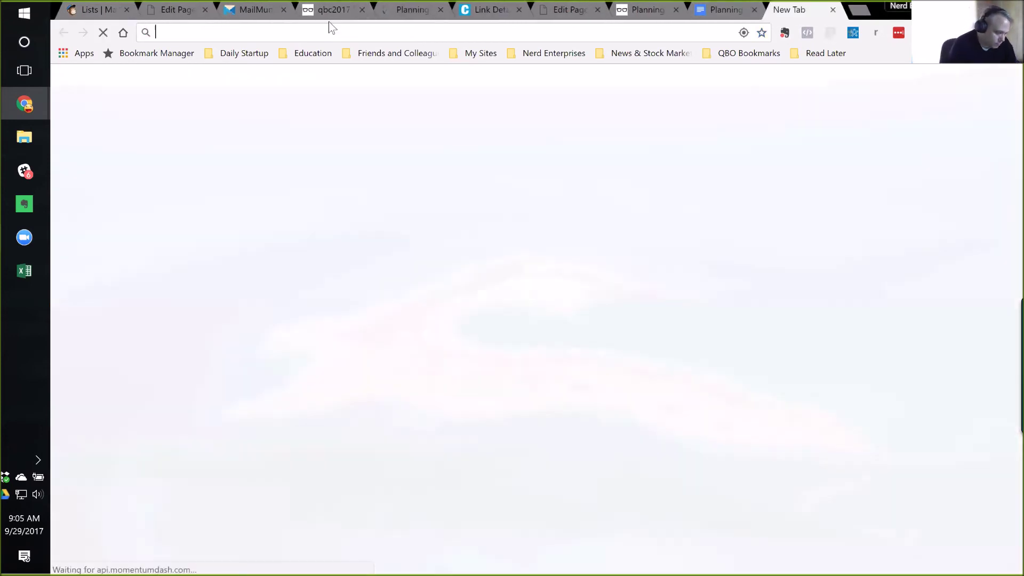
text(mailchi)
key(Return)
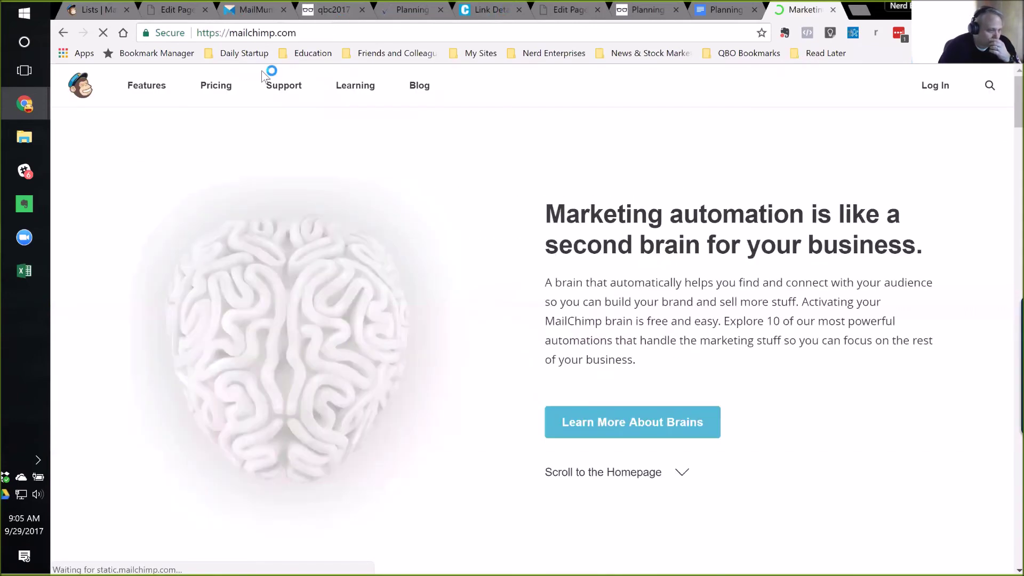
click(937, 92)
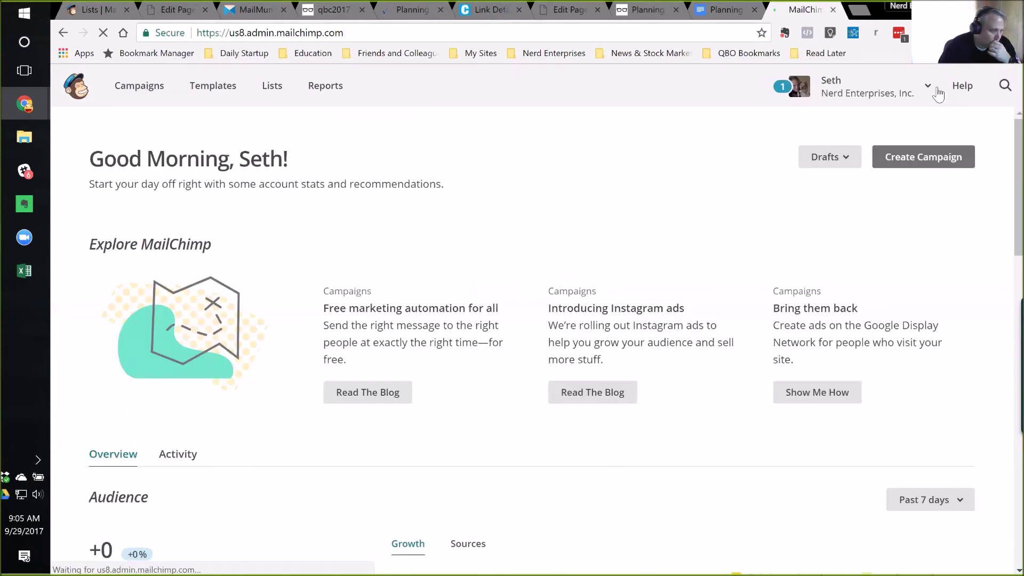
Go to the MailChimp campaigns and start creating a new email campaign.
click(135, 87)
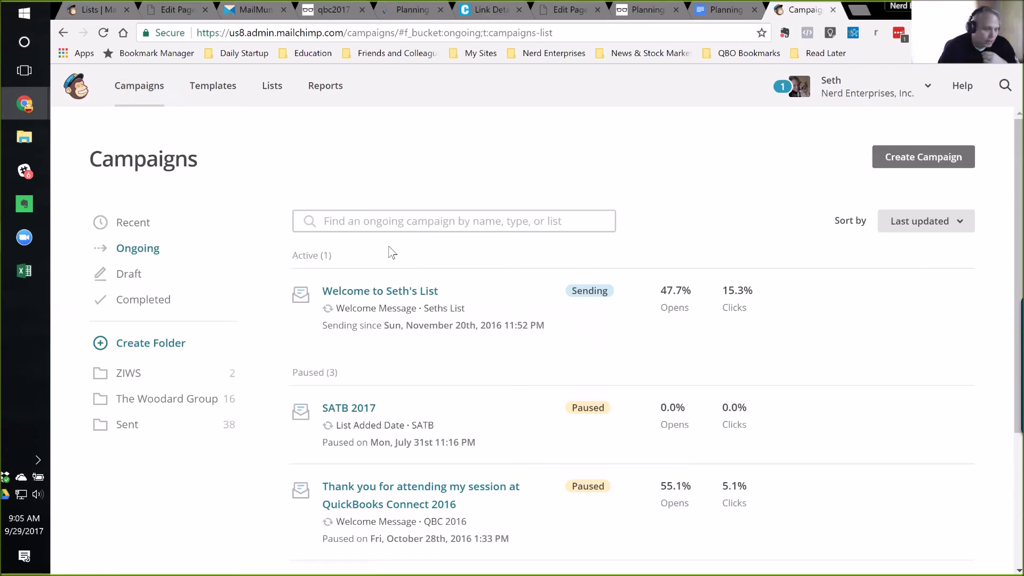
click(919, 159)
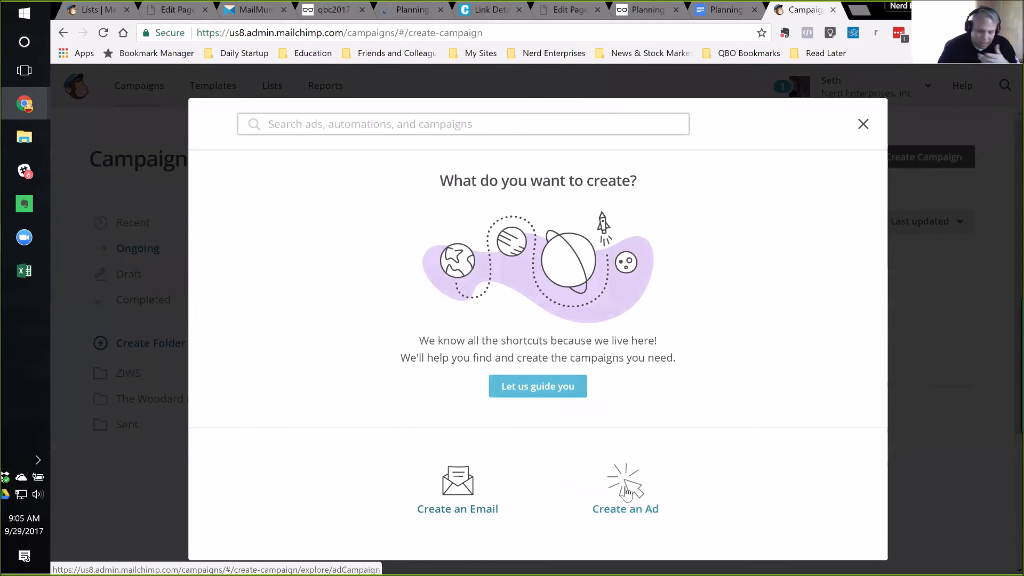
click(444, 483)
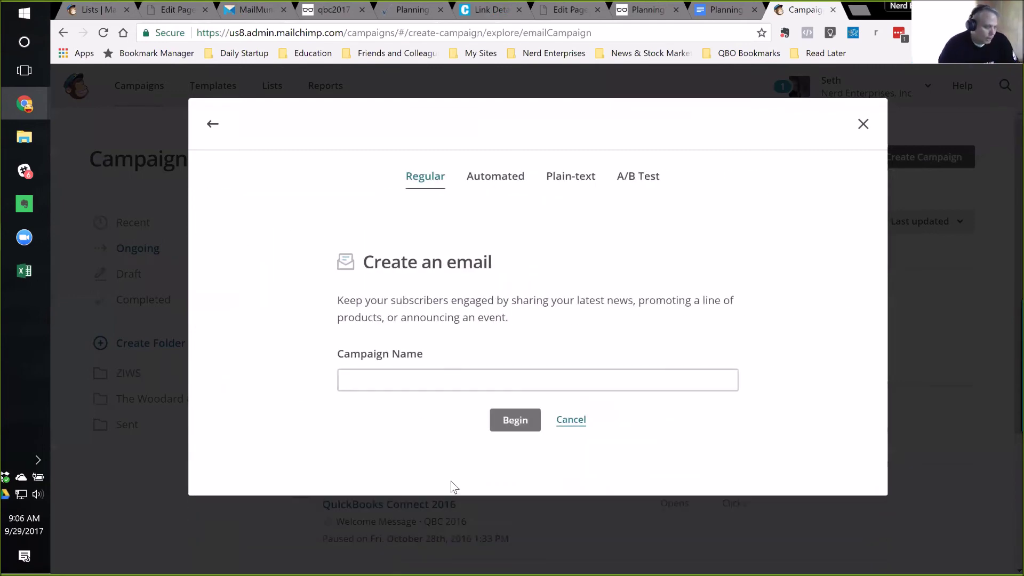
Make it an automated email, look through the subscriber activity options and choose the date-based "List added date" automation.
click(495, 182)
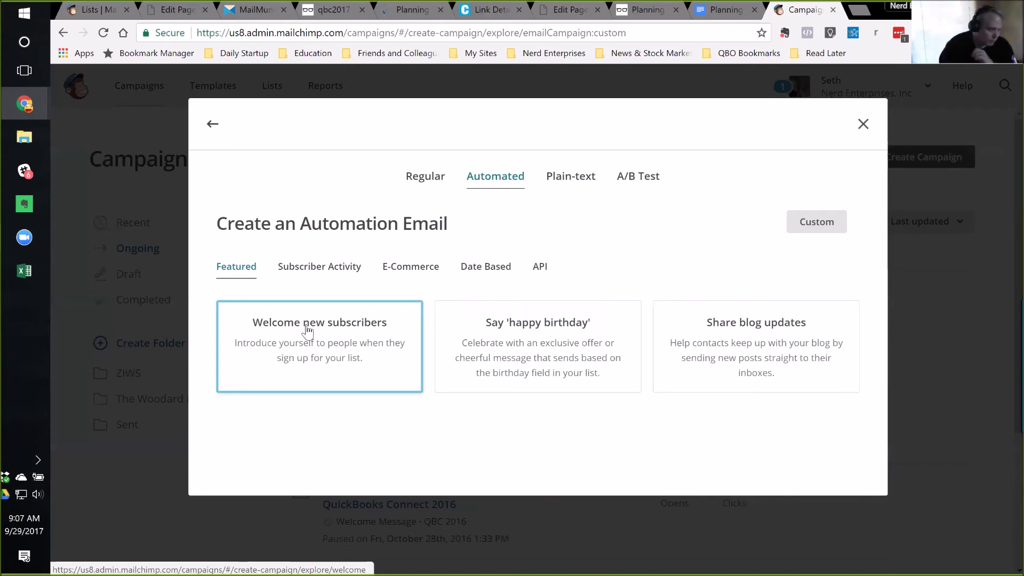
click(330, 273)
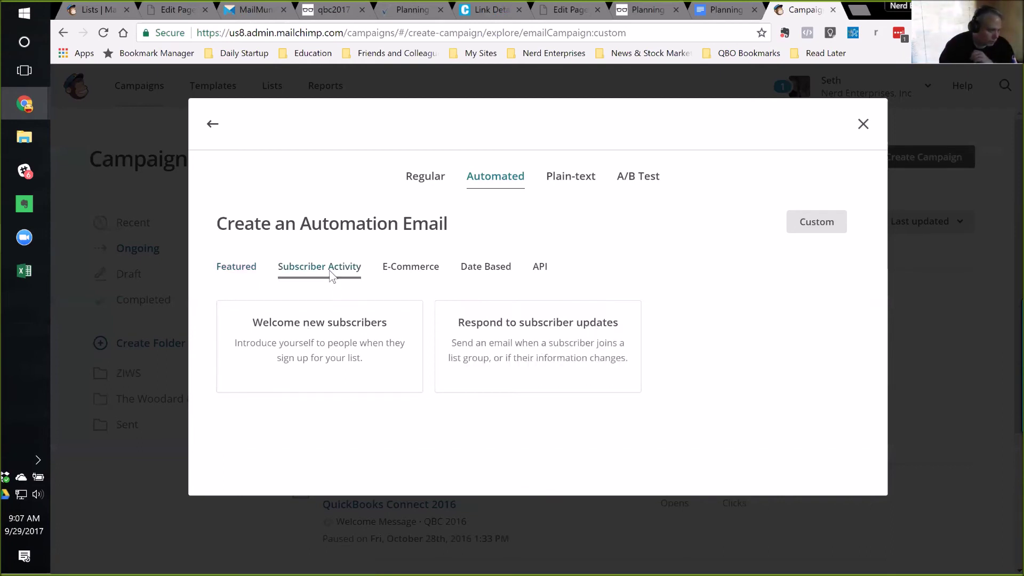
click(475, 270)
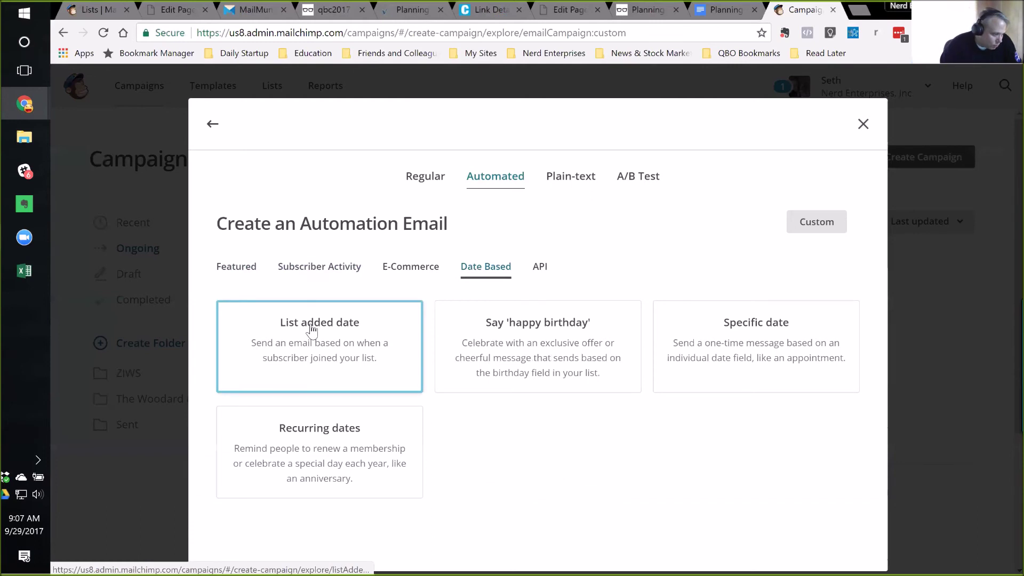
click(308, 366)
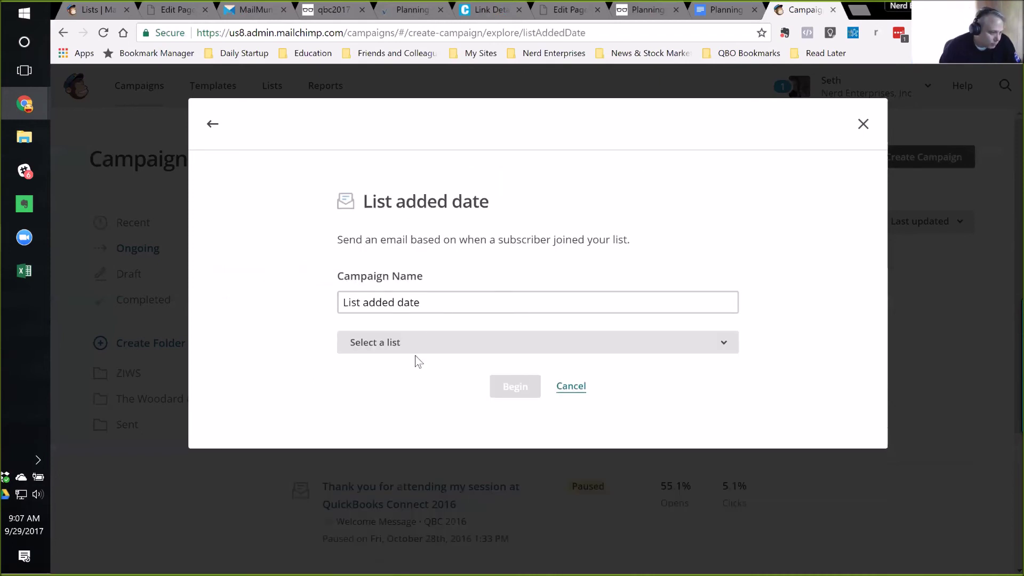
Assign the QuickBooks Connect 2017 list, begin the List added date campaign and look over its workflow emails.
click(389, 347)
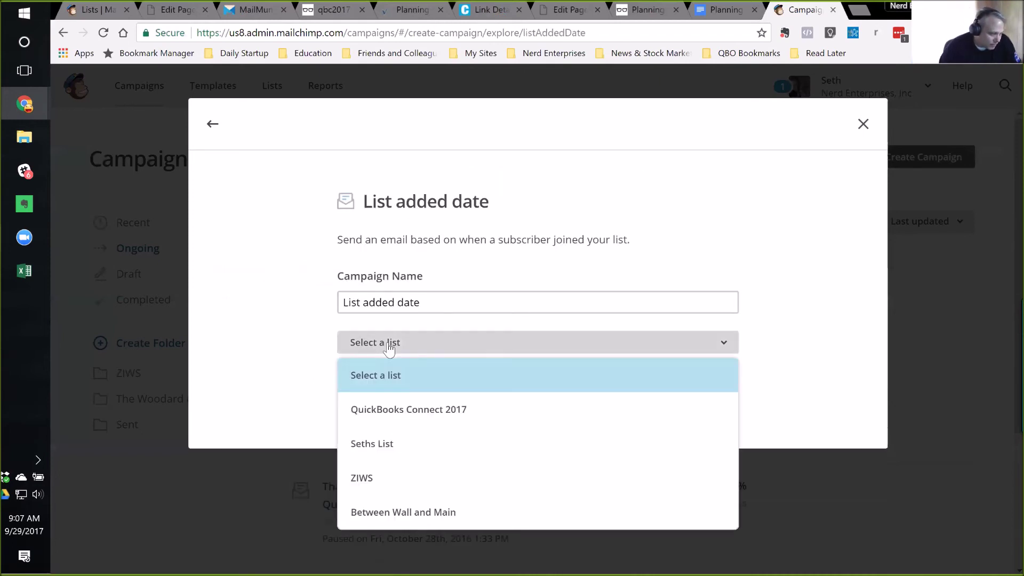
click(391, 419)
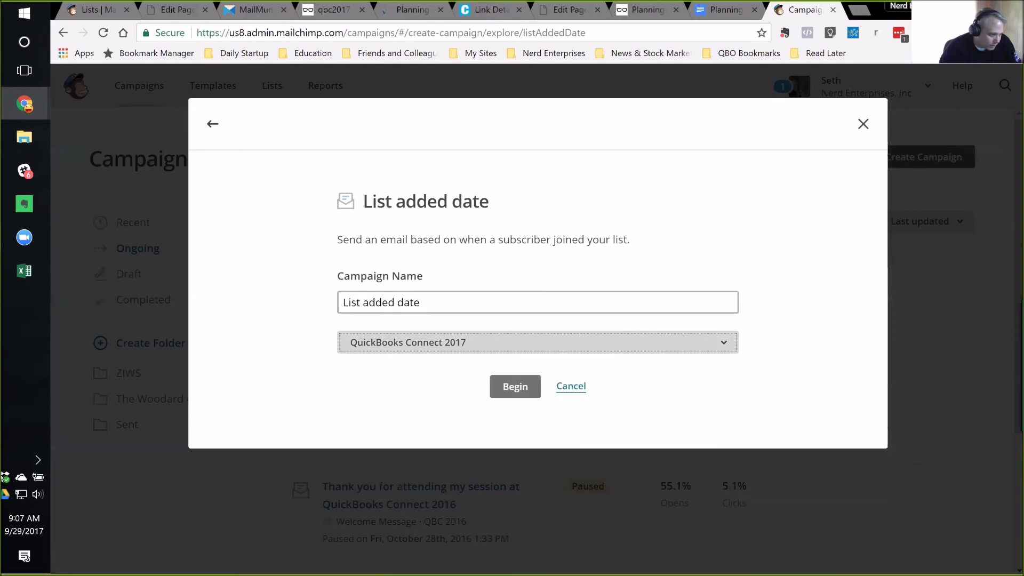
click(518, 386)
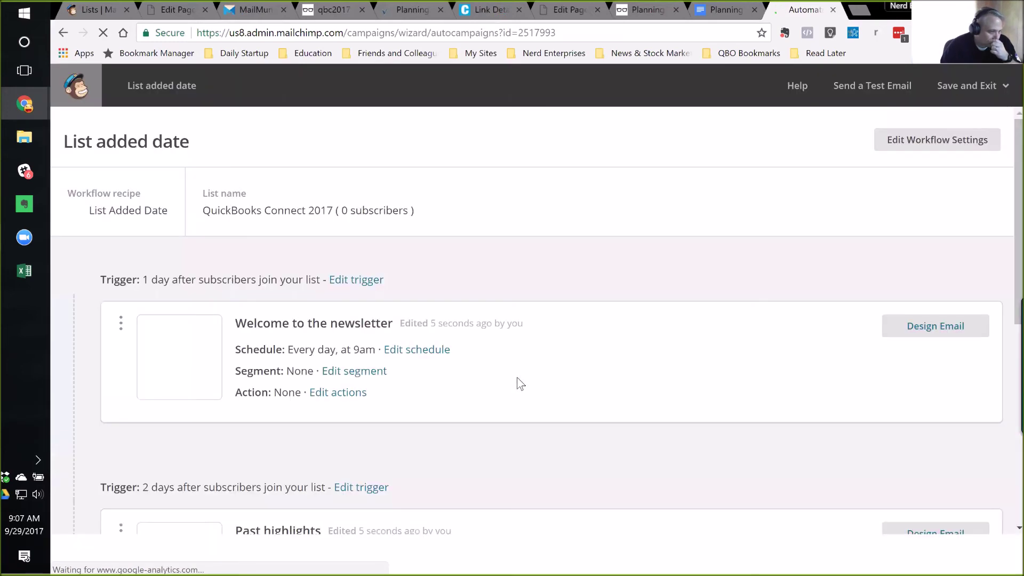
scroll(574, 374, down, 2)
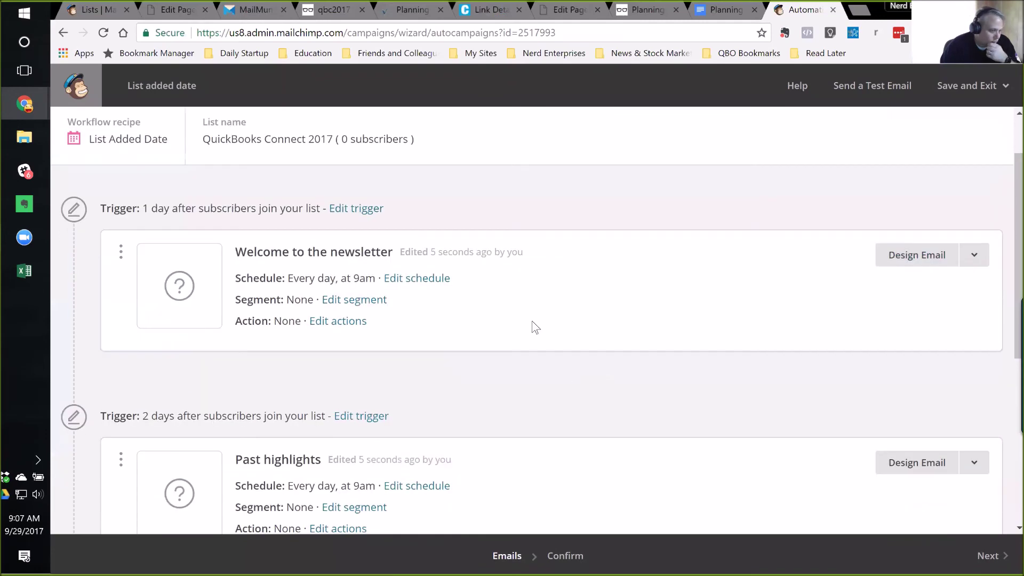
scroll(533, 298, down, 2)
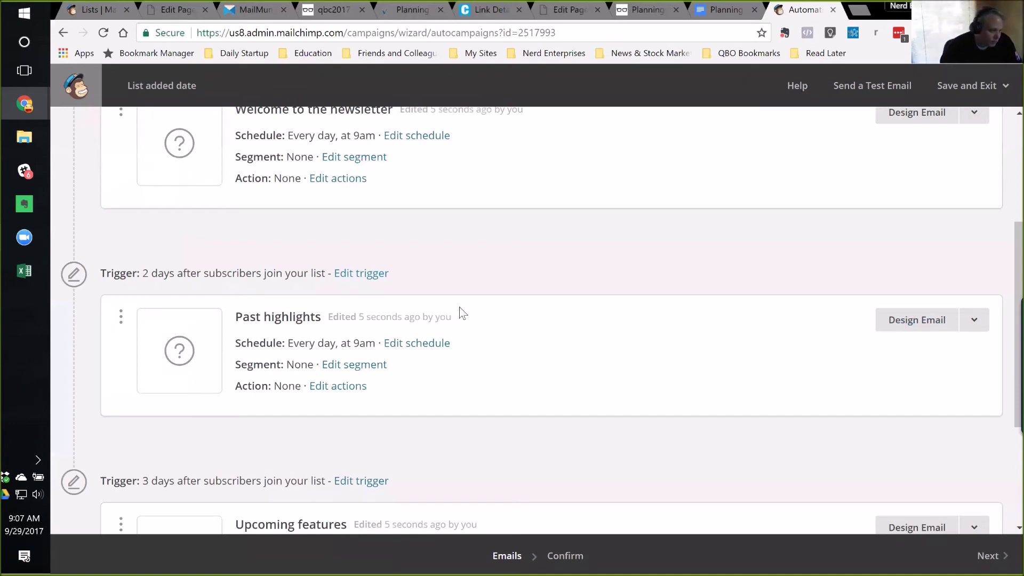
scroll(460, 307, up, 3)
scroll(190, 274, down, 1)
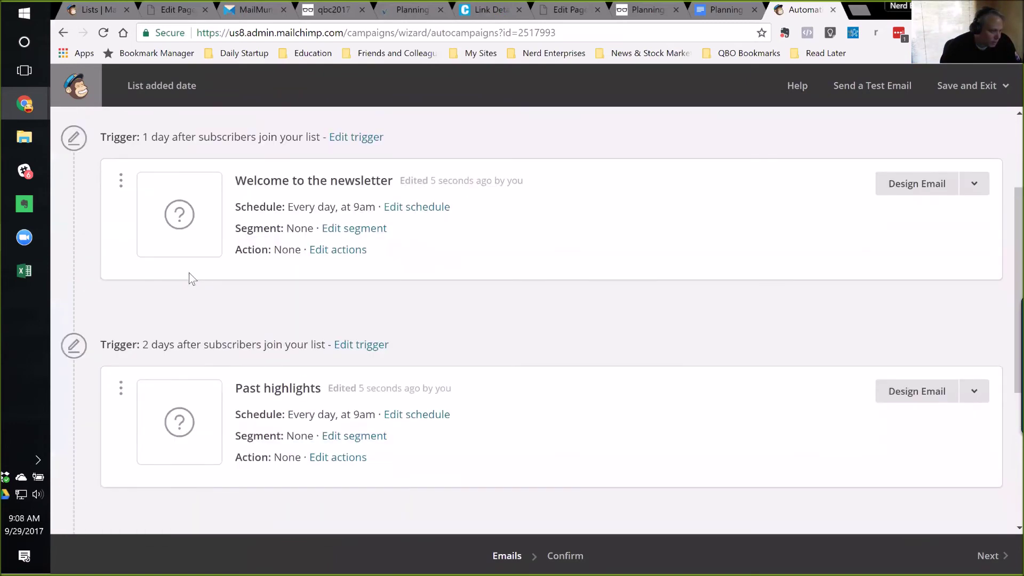
Check the trigger settings of the "Welcome to the newsletter" email, update the trigger and review the workflow's emails.
click(365, 138)
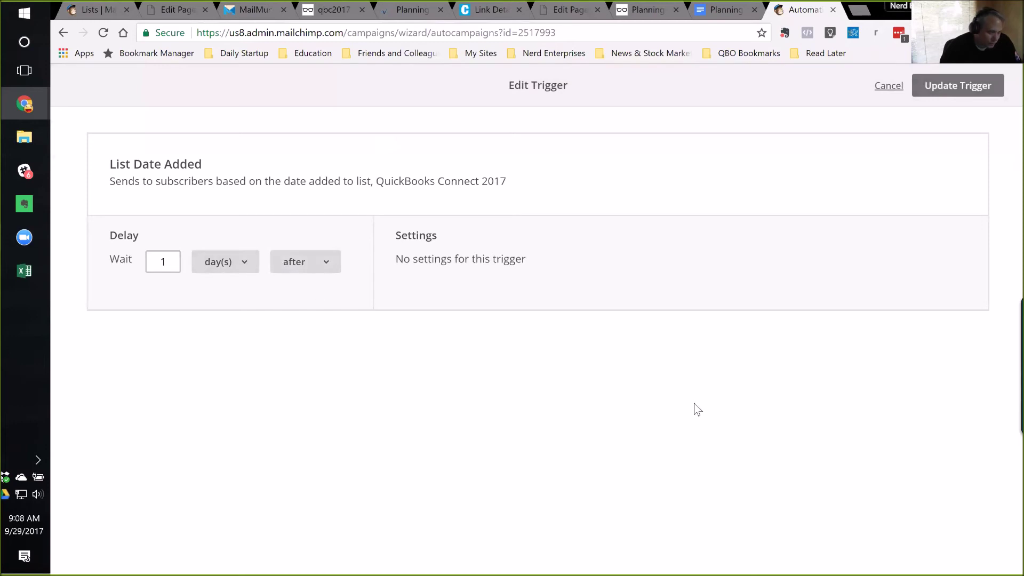
click(946, 86)
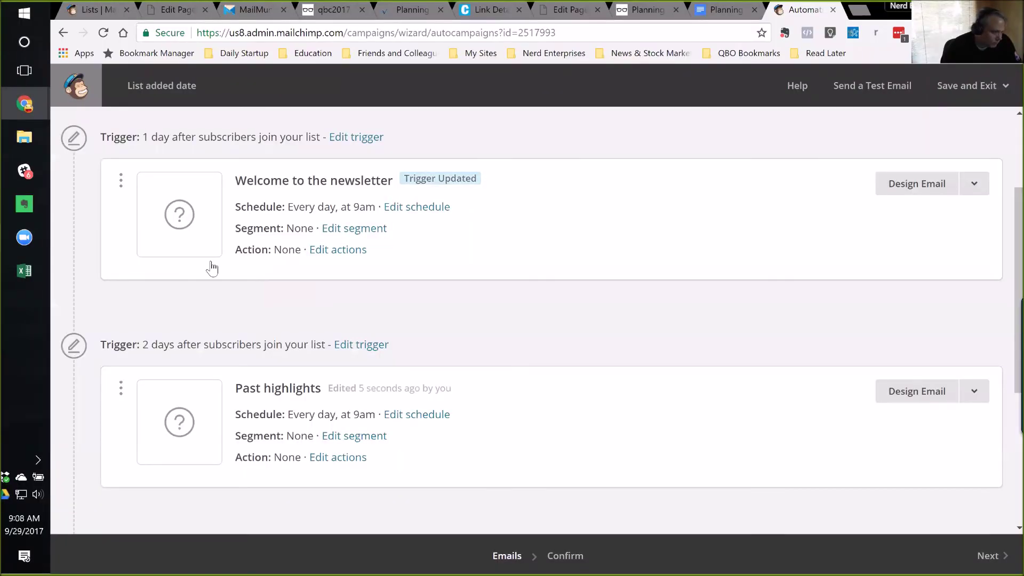
scroll(415, 350, up, 3)
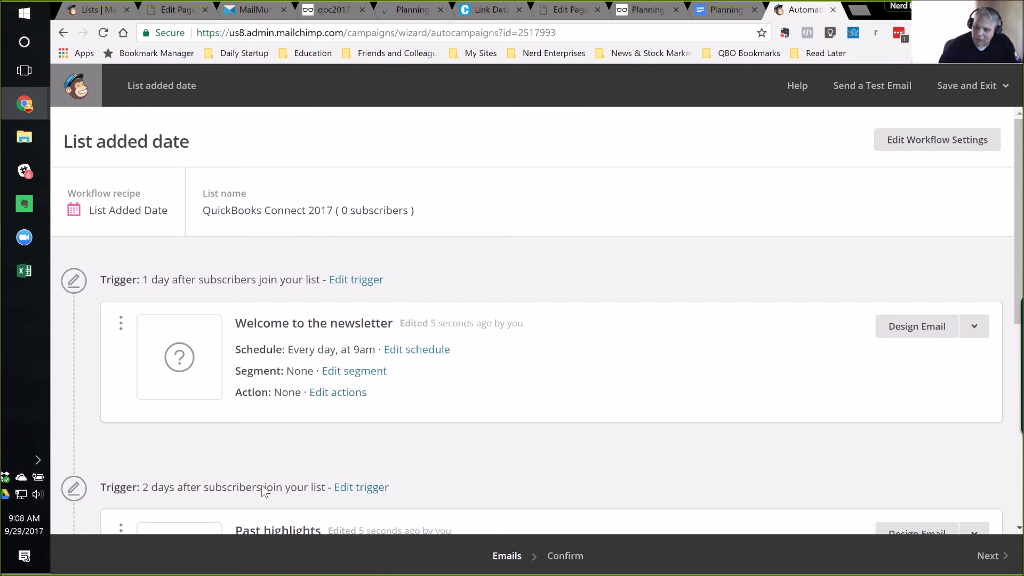
scroll(203, 293, down, 1)
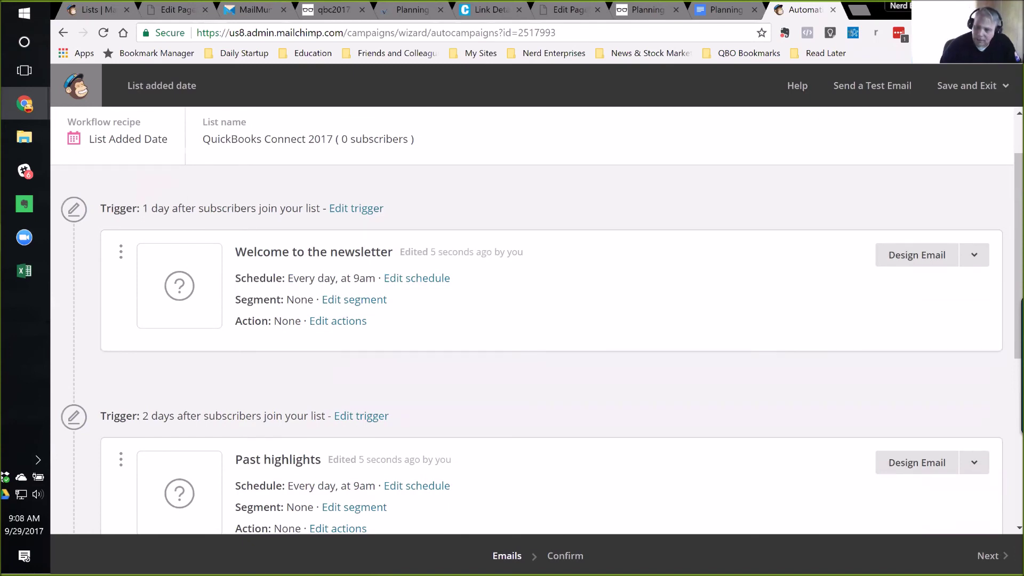
Try to set the "Welcome to the newsletter" email's trigger delay to 0 days, then restore 1 day and cancel the edit.
click(356, 209)
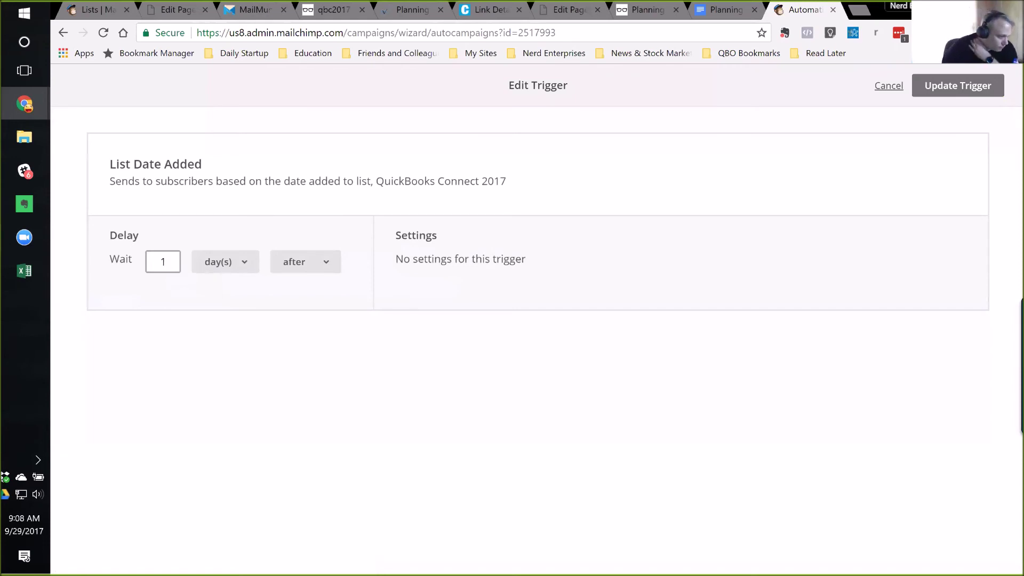
click(233, 266)
click(233, 265)
double_click(163, 261)
text(0)
click(952, 87)
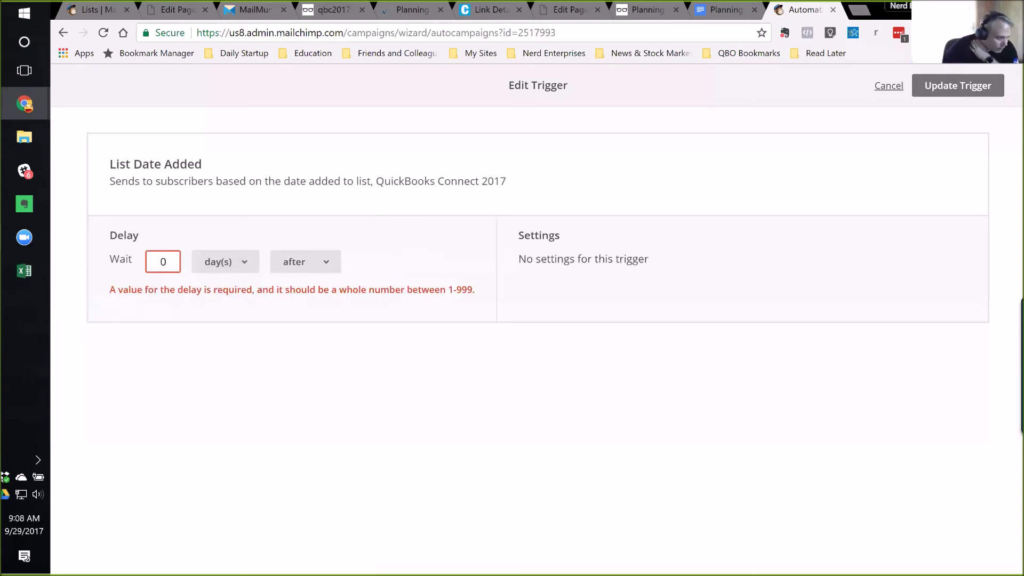
double_click(162, 261)
text(1)
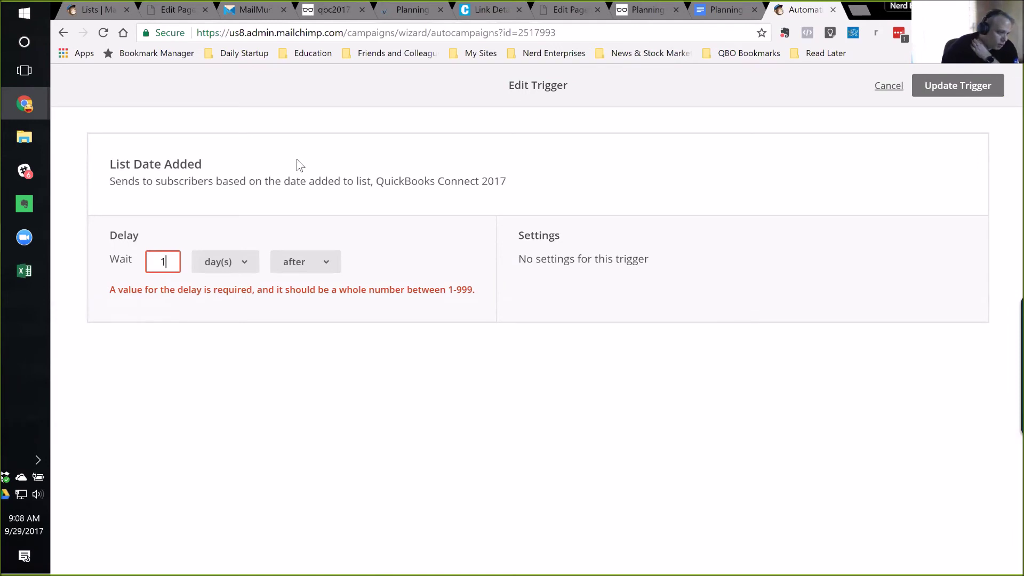
click(895, 92)
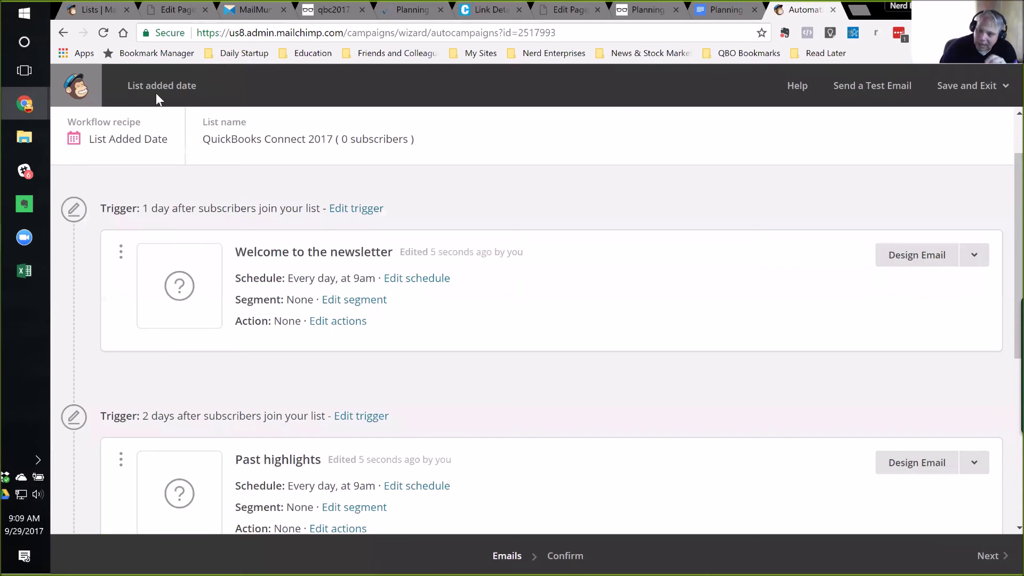
Leave the List added date workflow, close its campaign setup and look over the ongoing campaigns.
click(64, 33)
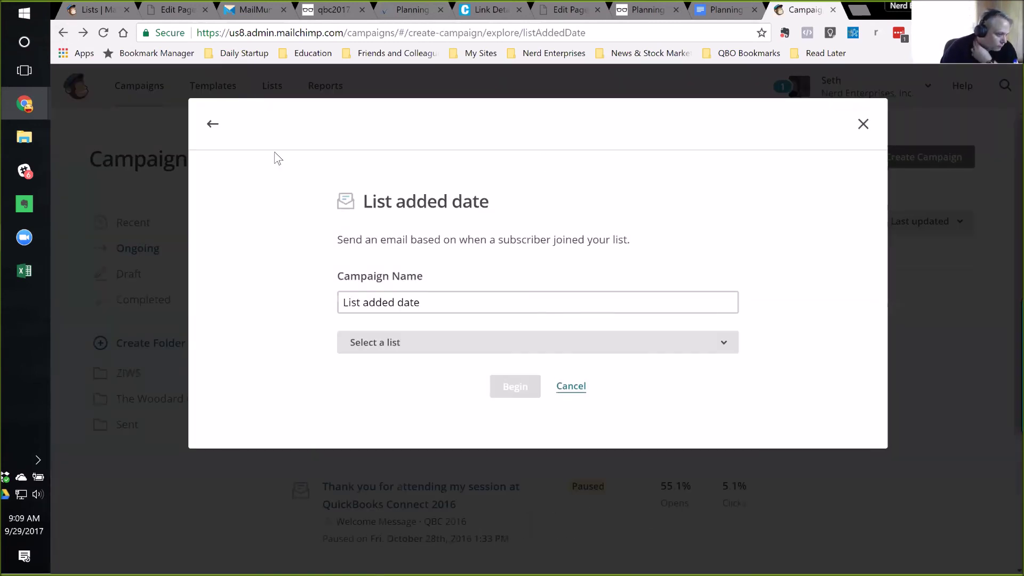
click(862, 124)
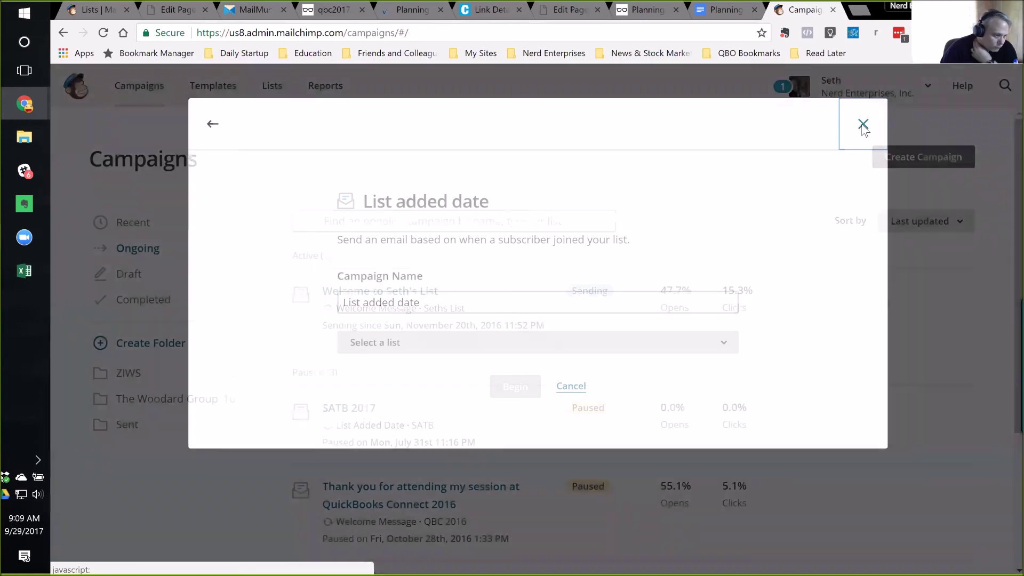
scroll(384, 342, down, 2)
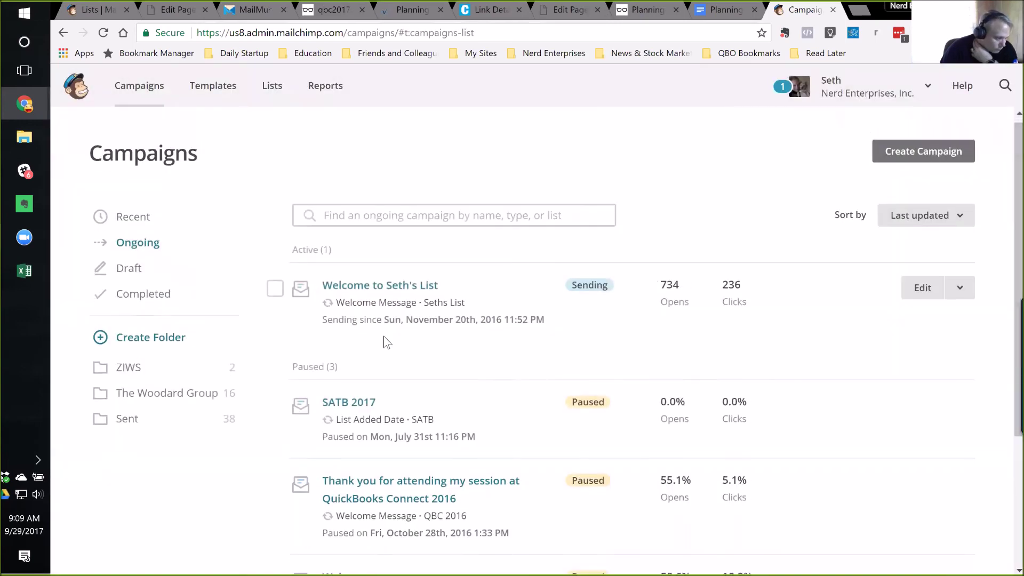
scroll(386, 341, down, 1)
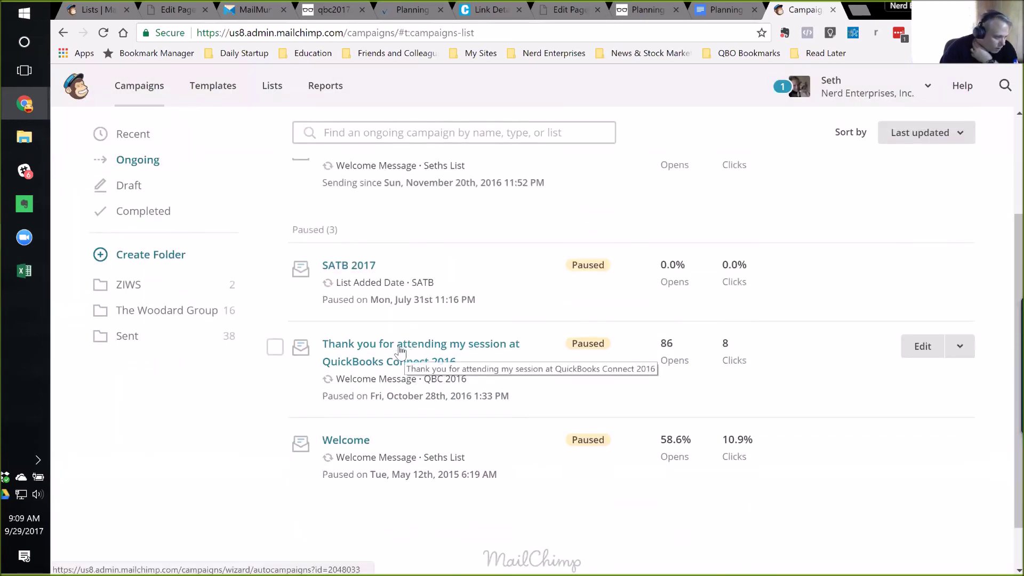
scroll(464, 399, up, 2)
scroll(464, 399, up, 2)
Create a new email campaign and choose the automated "Welcome new subscribers" type.
click(916, 167)
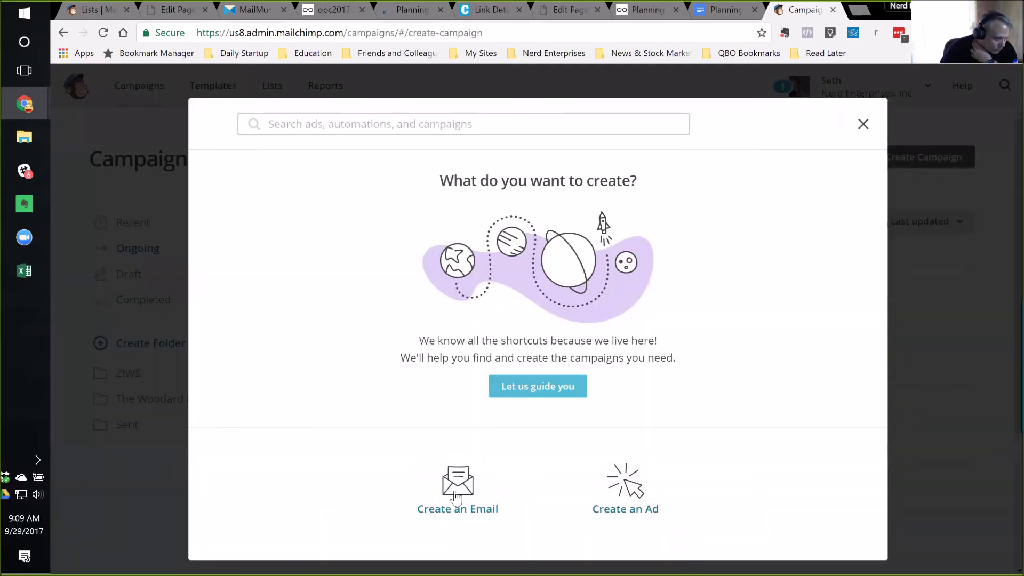
click(455, 497)
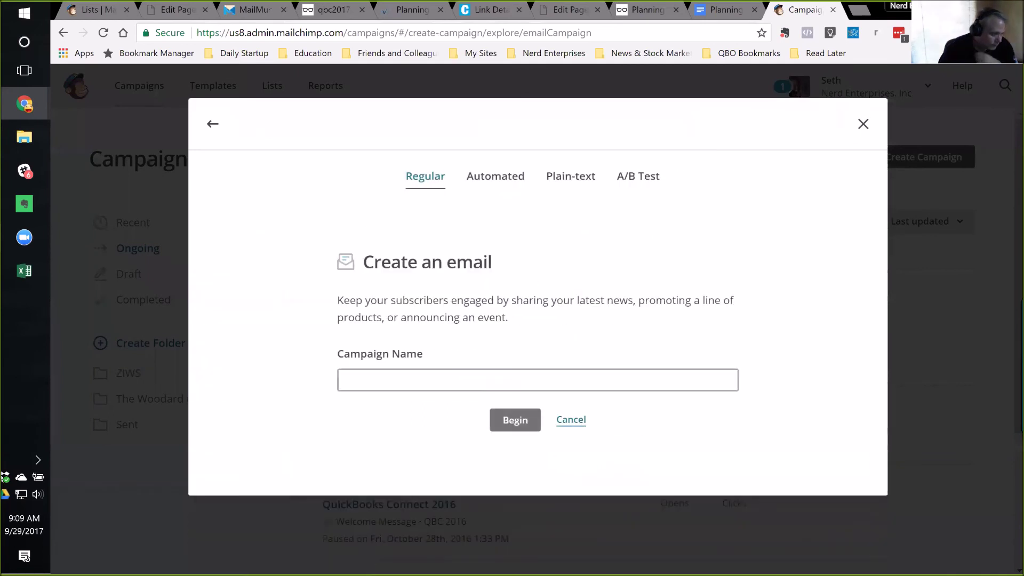
text(QBC 2017)
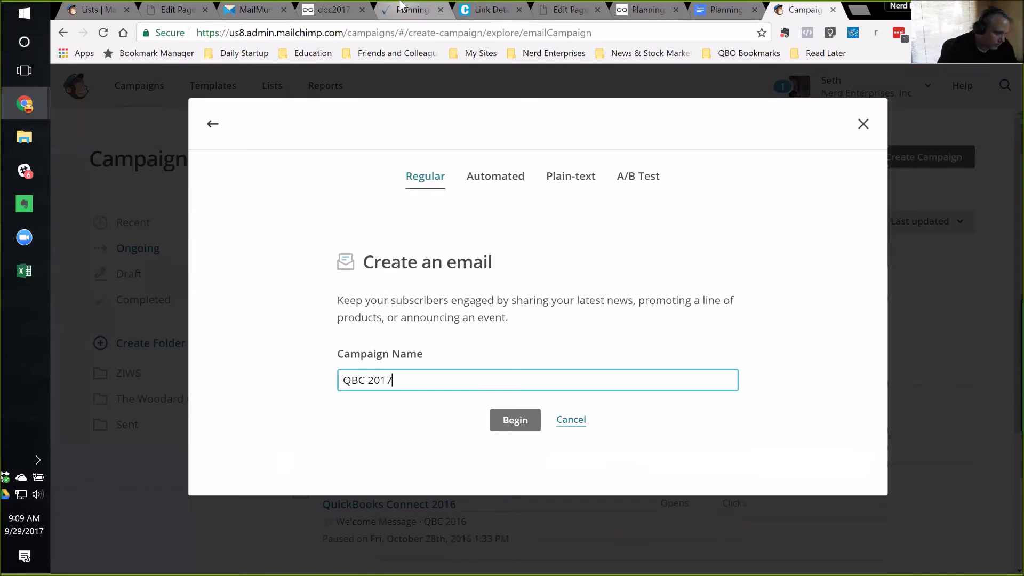
click(504, 179)
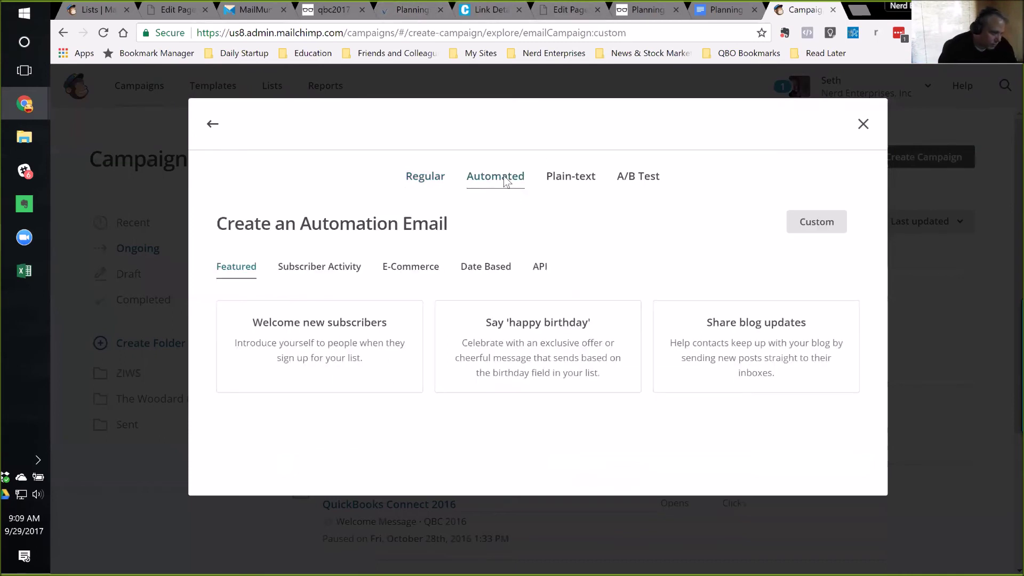
click(293, 327)
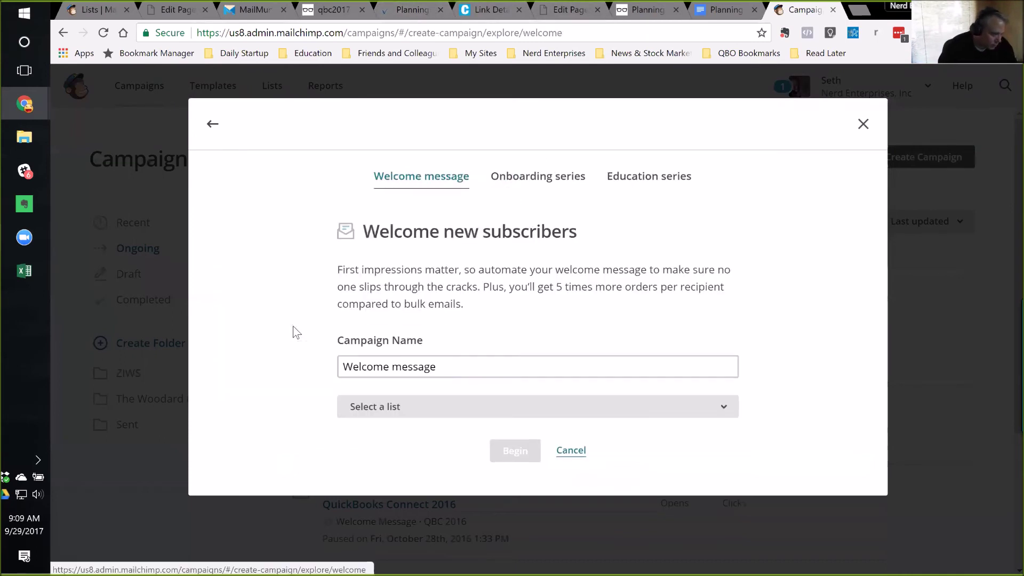
Name the welcome message campaign QBC2017, assign the QuickBooks Connect 2017 list and begin it.
key(ctrl+a)
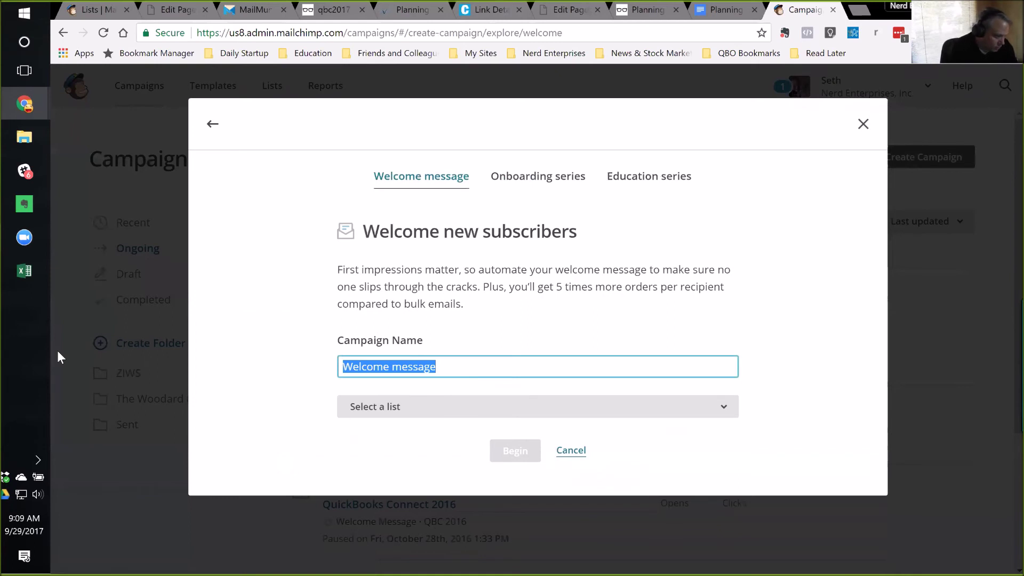
text(QBC2)
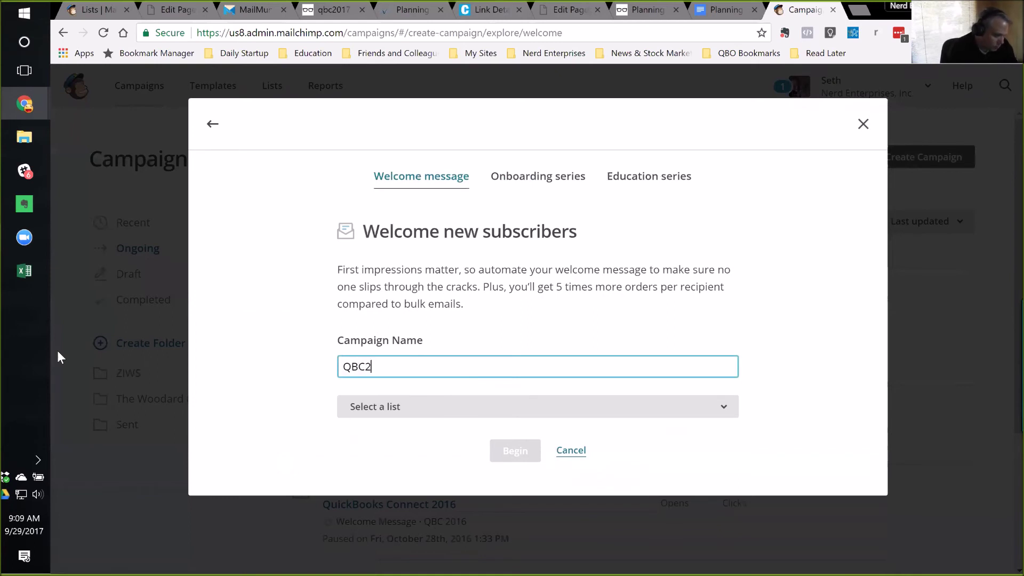
text(017)
click(443, 409)
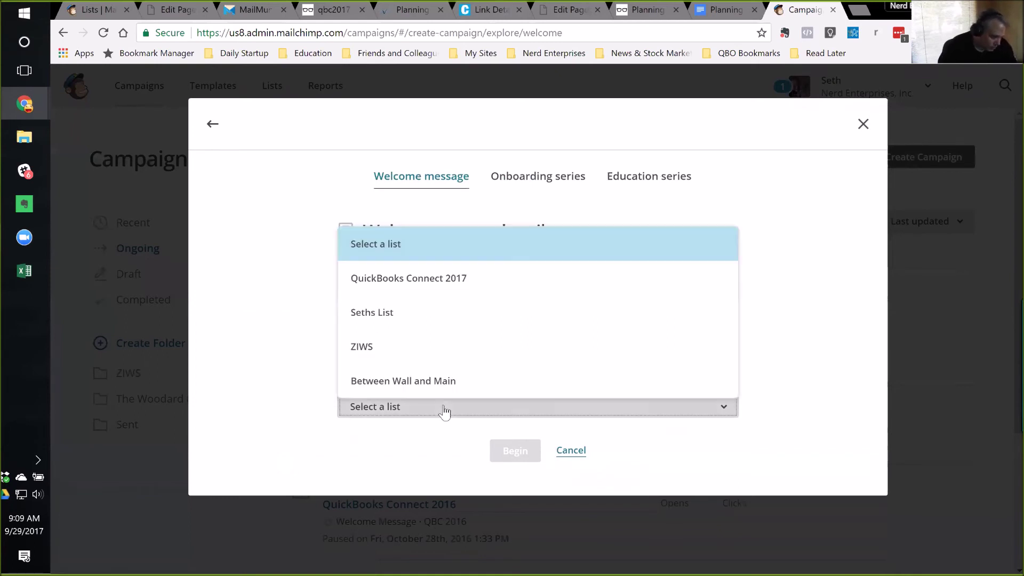
click(401, 276)
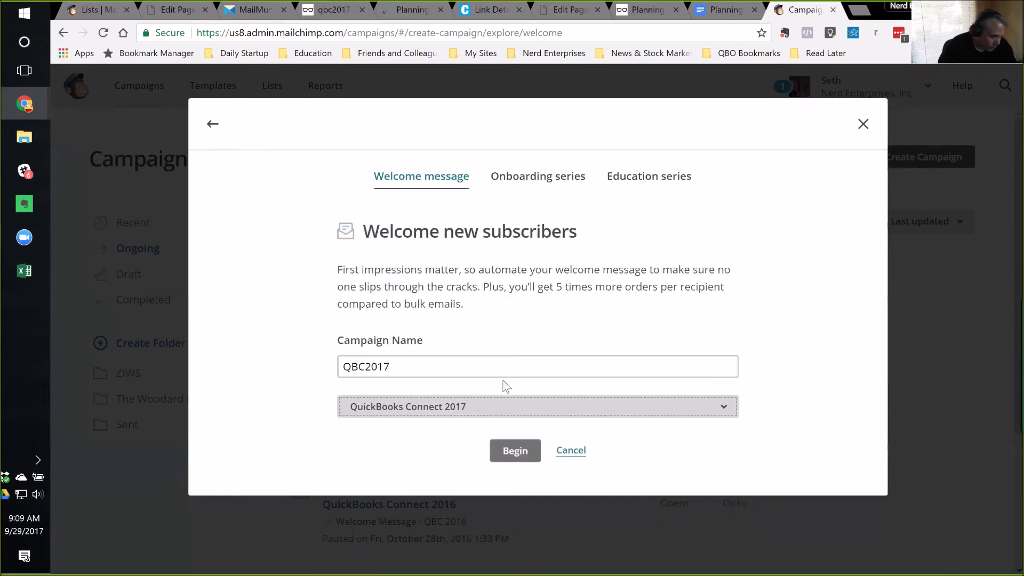
click(519, 451)
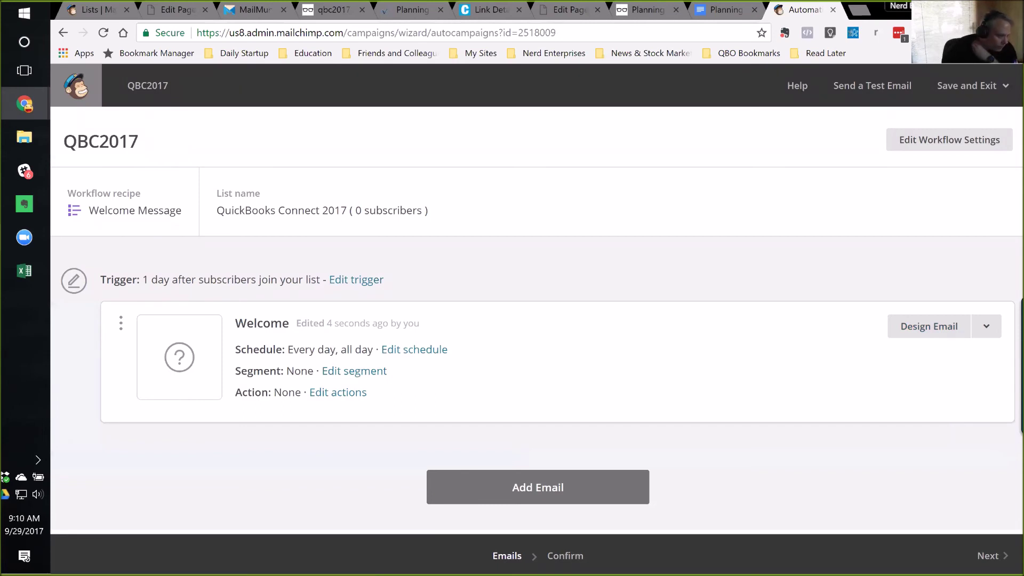
Start designing the Welcome email, set its subject to "QBC 2017" and continue to the template selection.
click(936, 329)
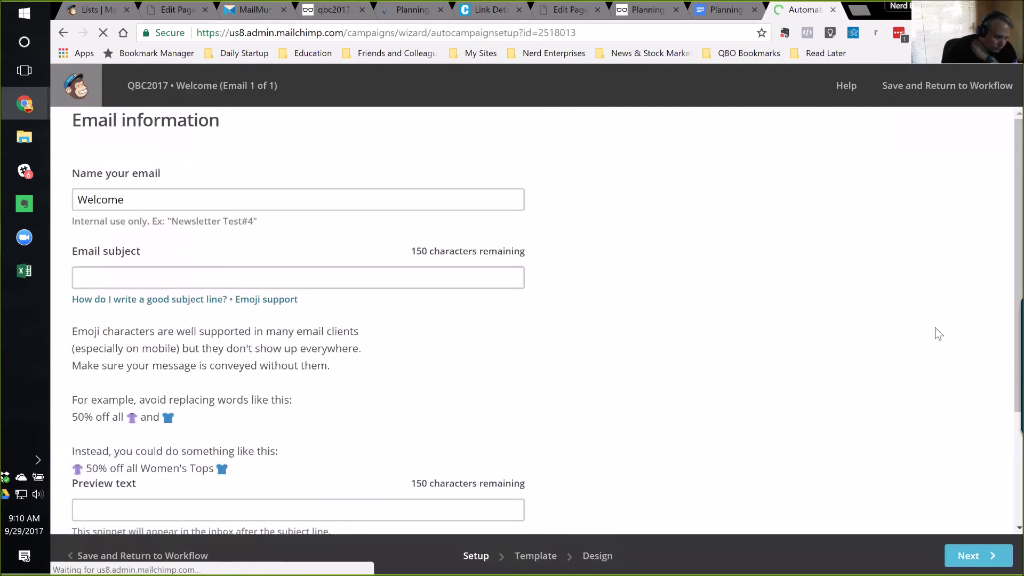
click(178, 276)
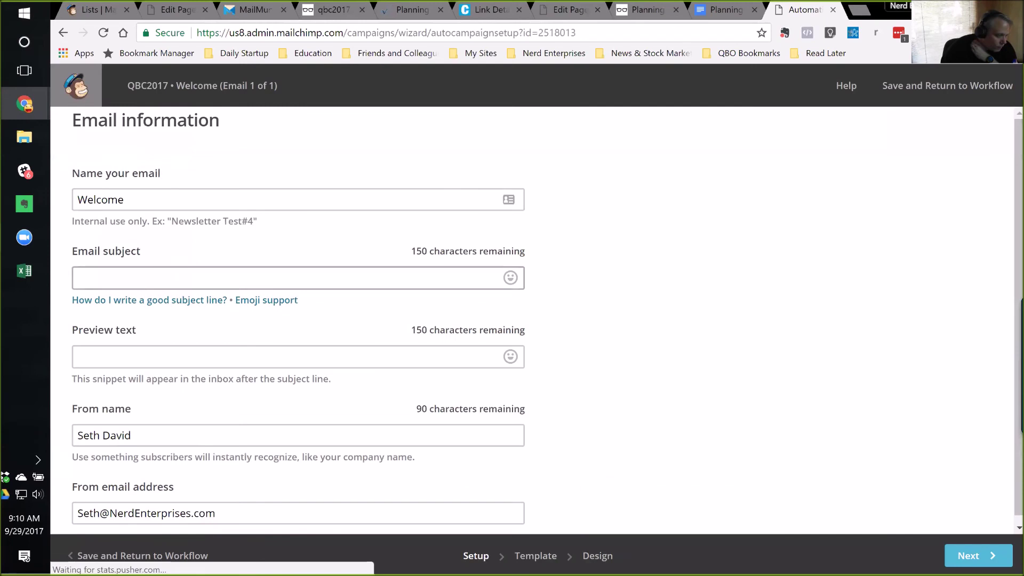
click(177, 357)
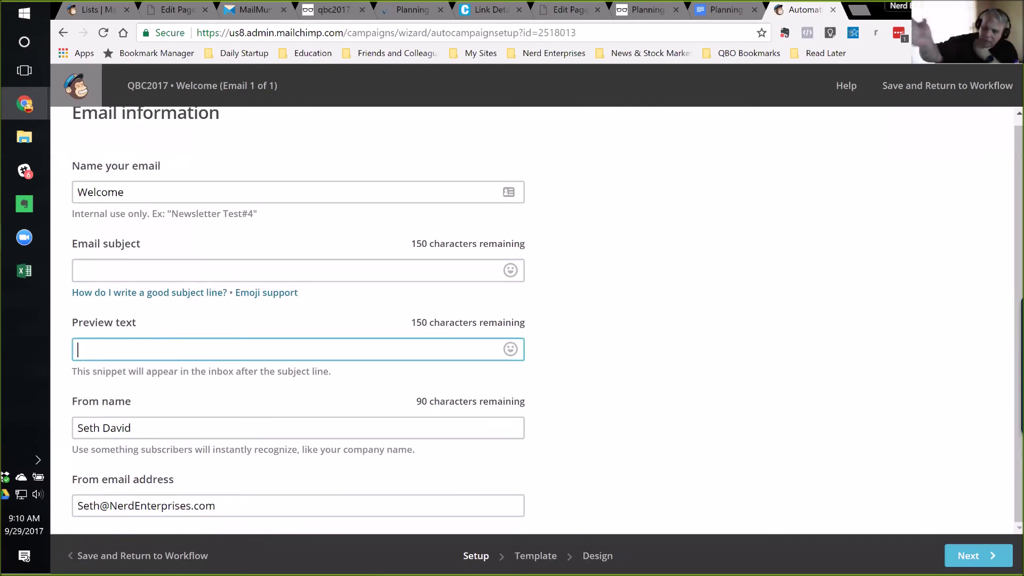
key(Tab)
click(215, 506)
click(978, 556)
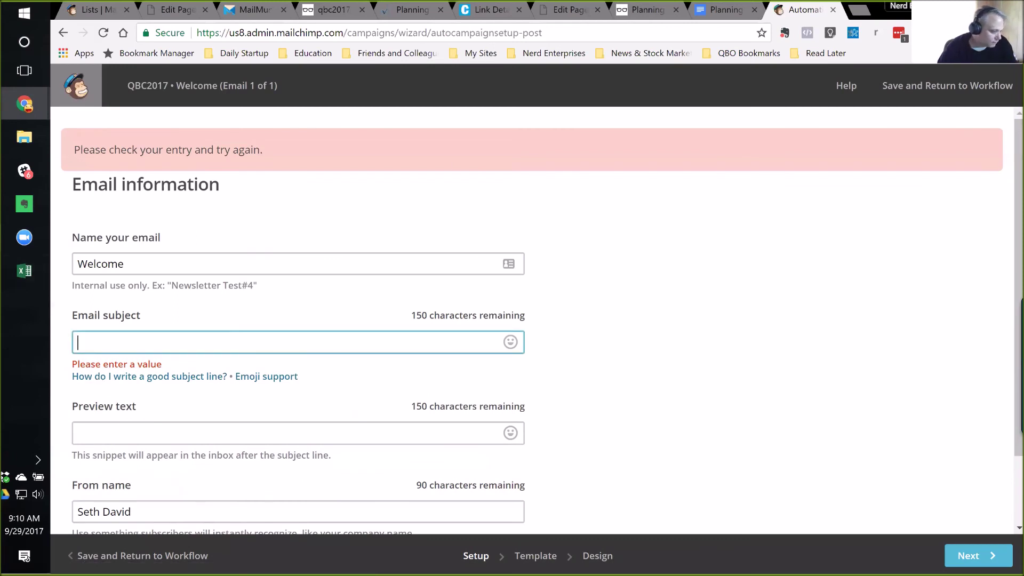
text(QBC 2017)
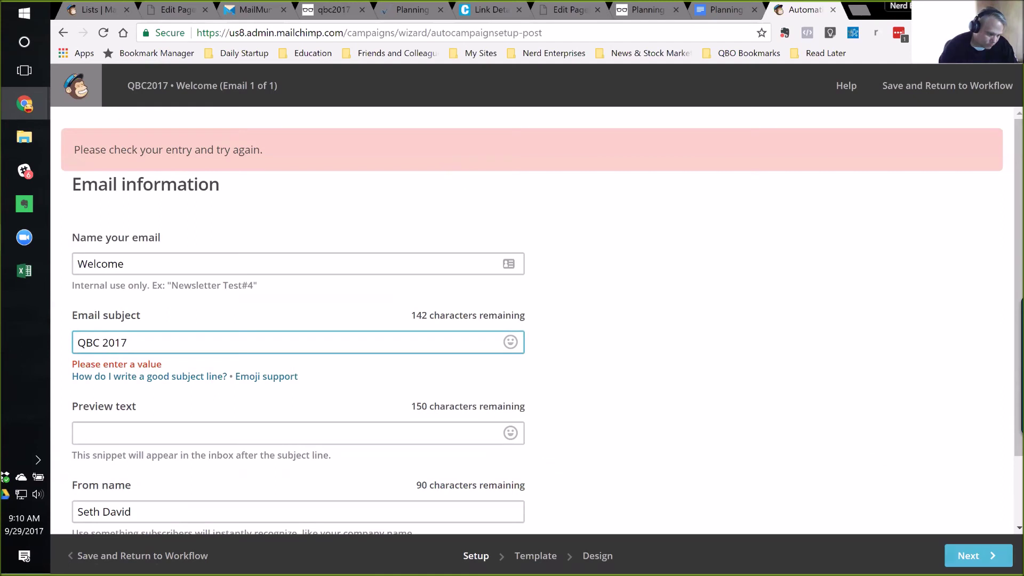
click(977, 556)
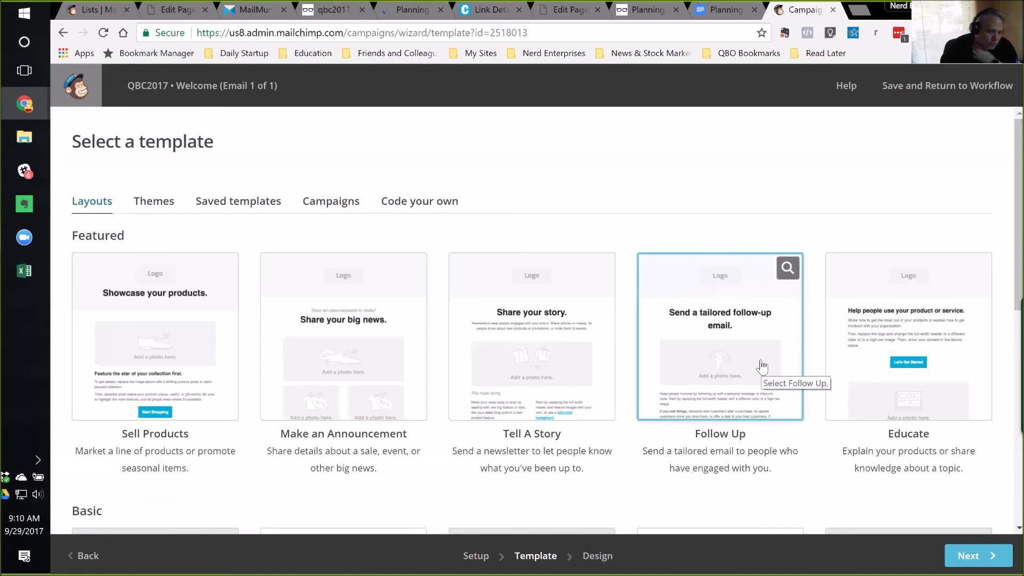
Look through the featured and basic template layouts for the Welcome email.
scroll(762, 367, down, 5)
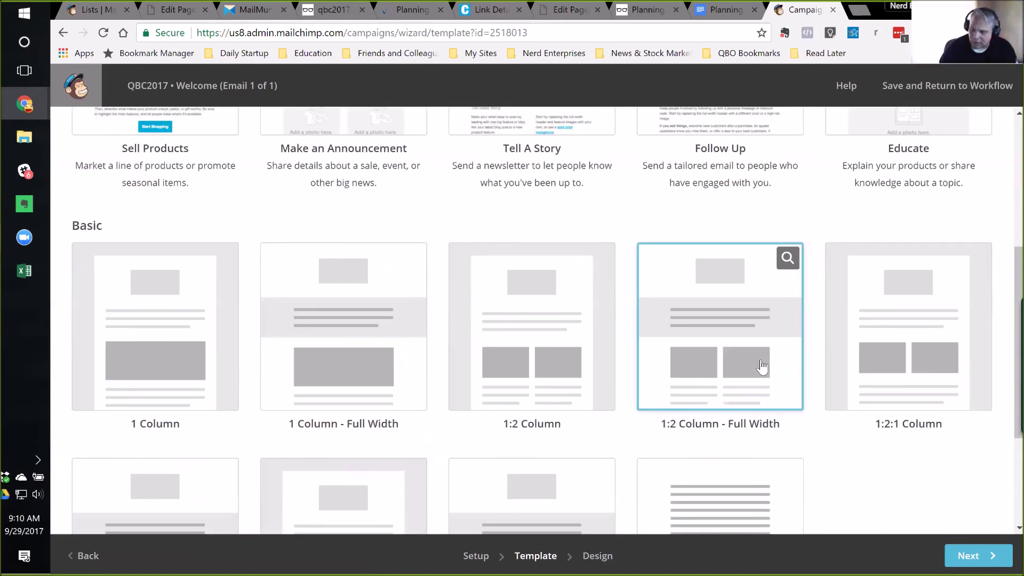
scroll(762, 367, down, 3)
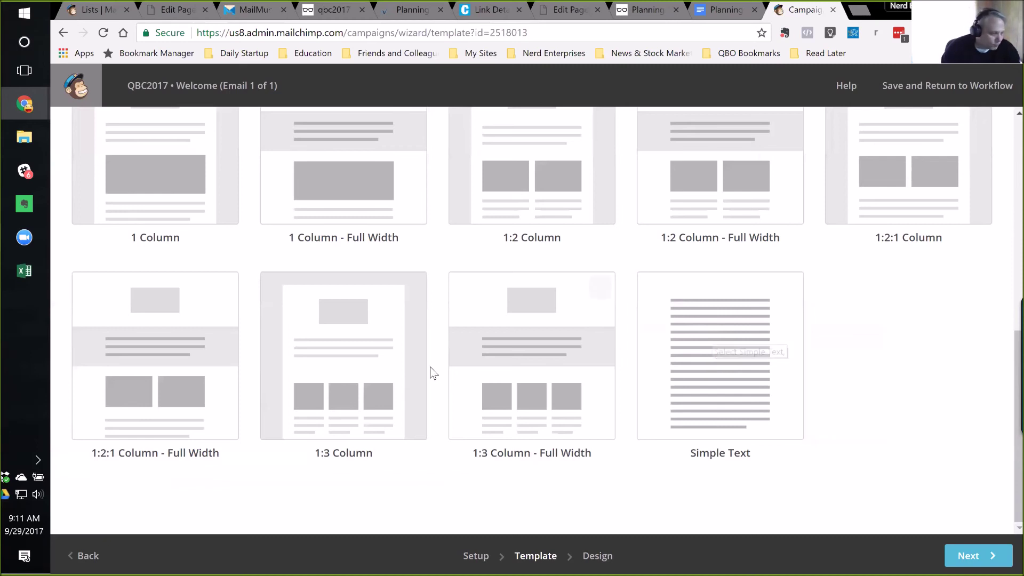
scroll(398, 354, up, 3)
scroll(714, 341, down, 3)
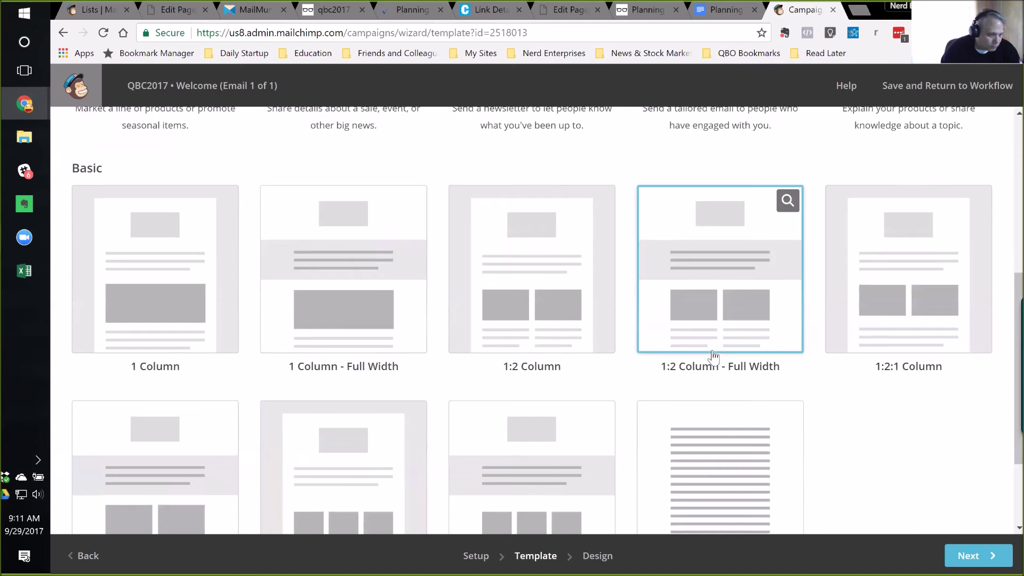
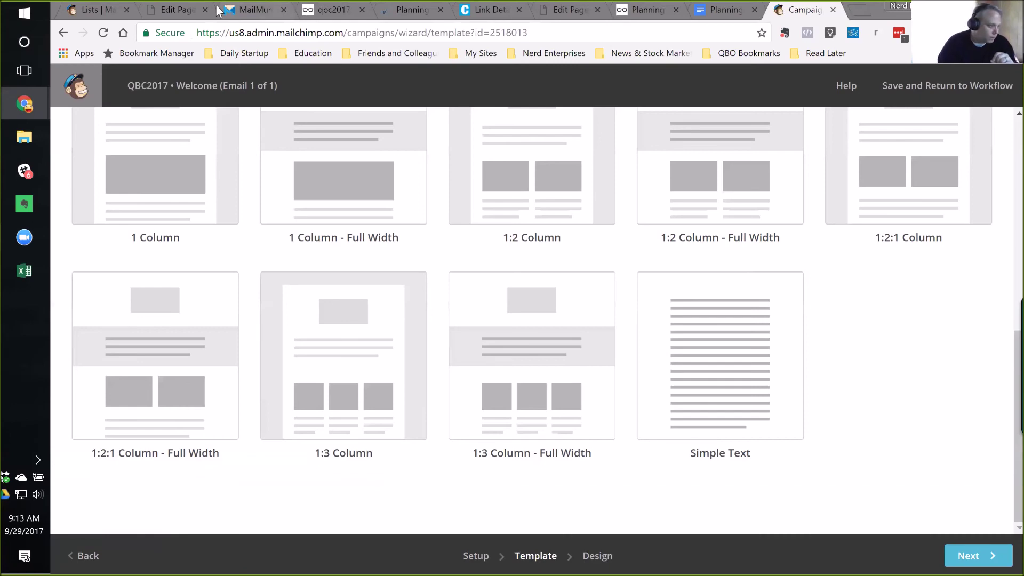
Open the Active Collab projects page in a new browser tab.
key(ctrl+t)
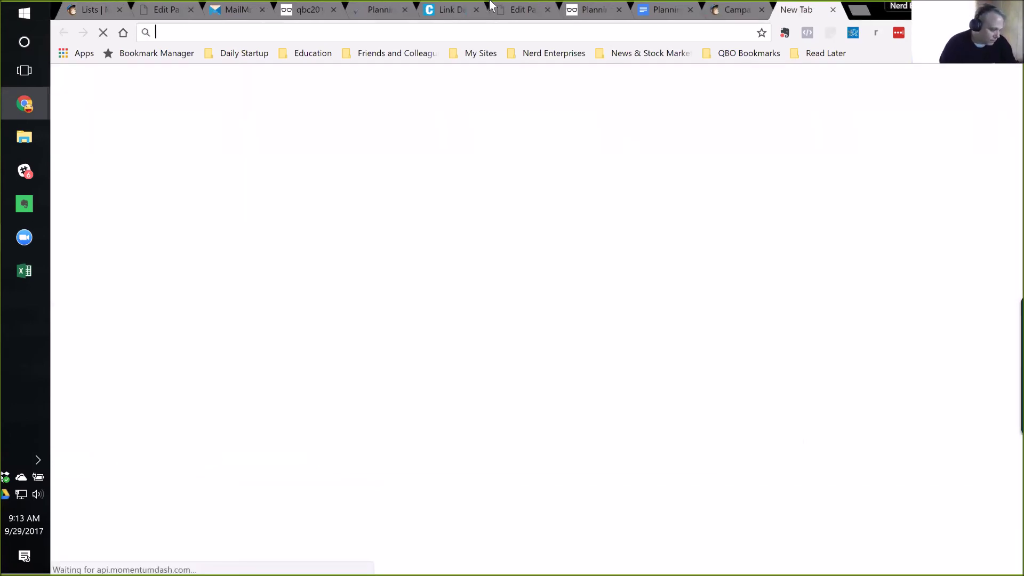
text(act)
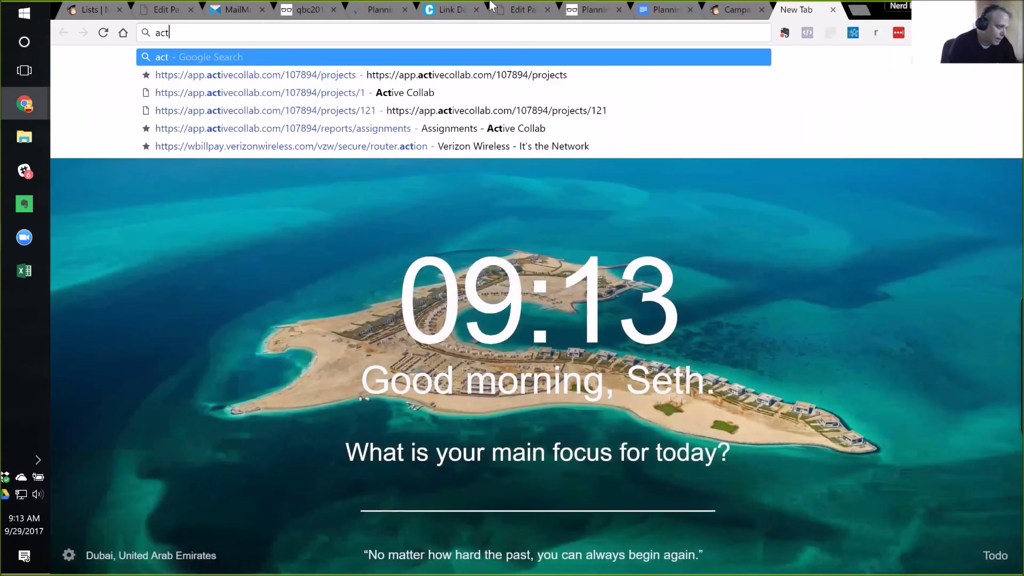
text(i)
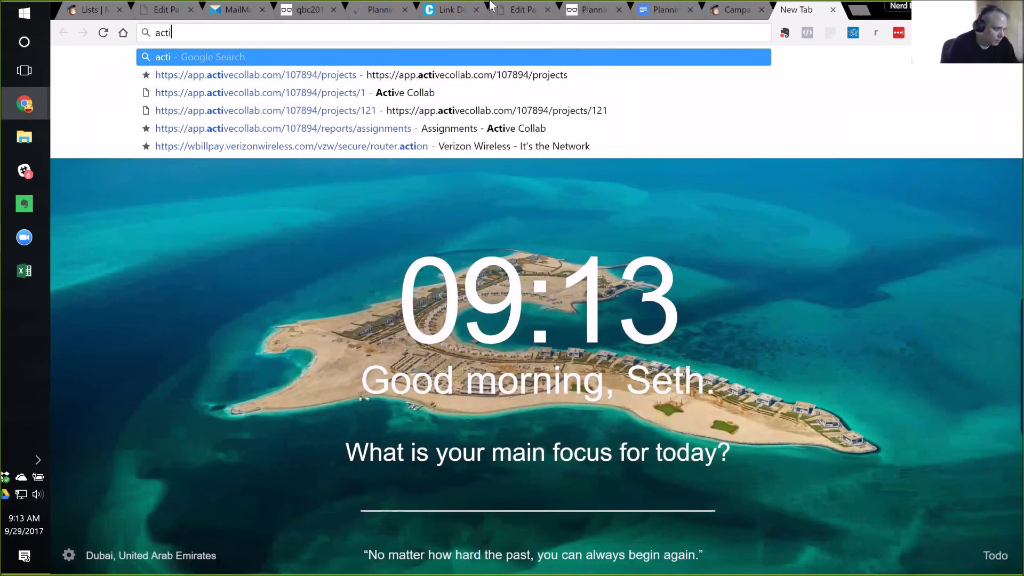
key(Down)
key(Return)
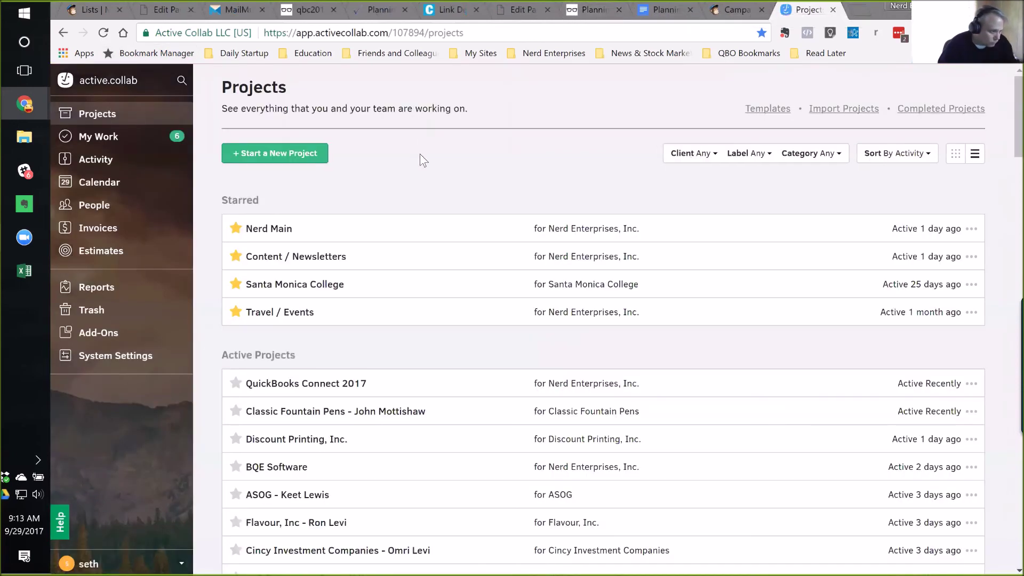
Find the QuickBooks Connect 2017 project with a quick jump search for "quick" and open it.
key(ctrl+k)
text(quick)
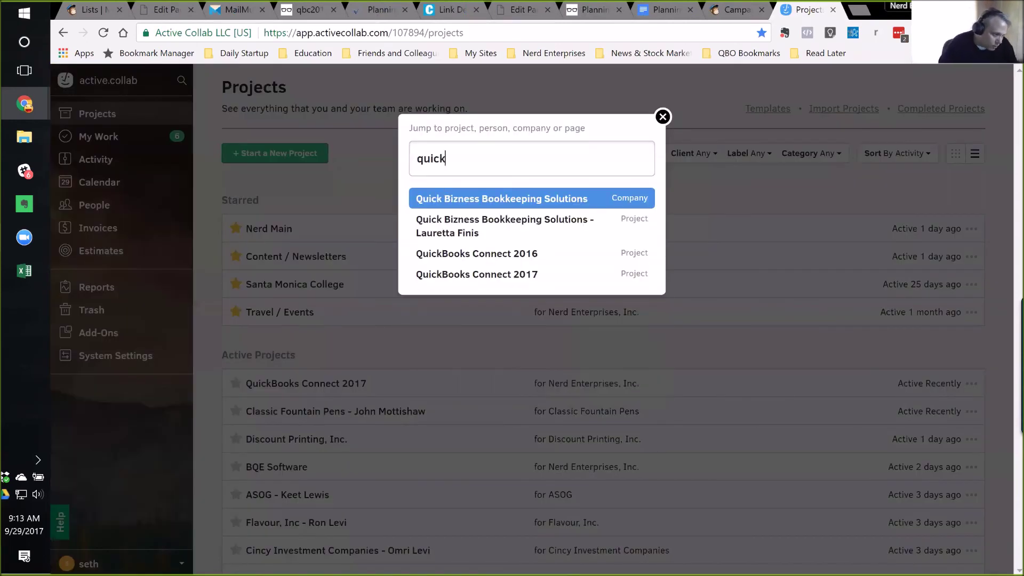
click(475, 284)
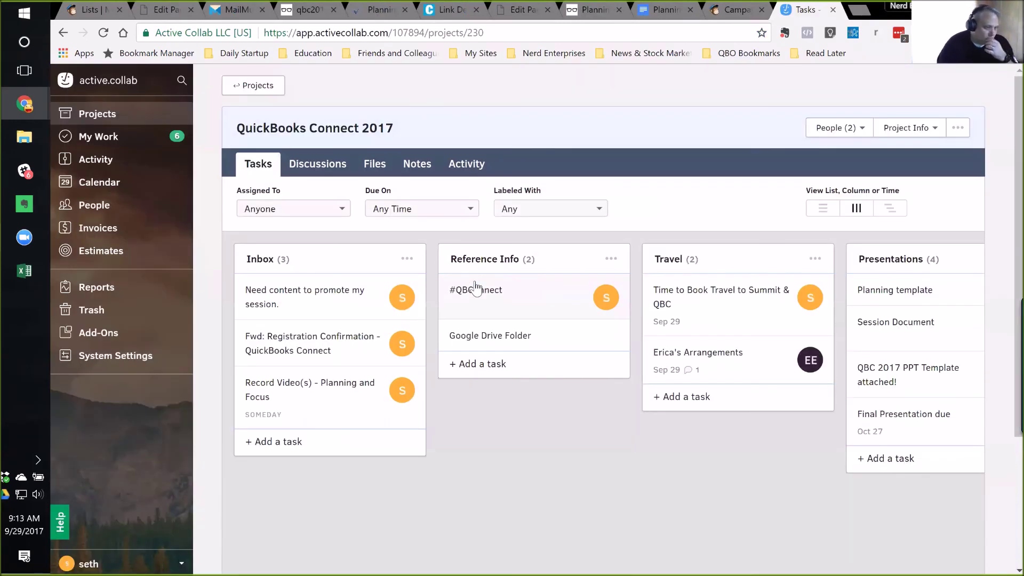
View the Session Document task in the Presentations list and its linked Google document, closing both when done.
scroll(751, 473, right, 1)
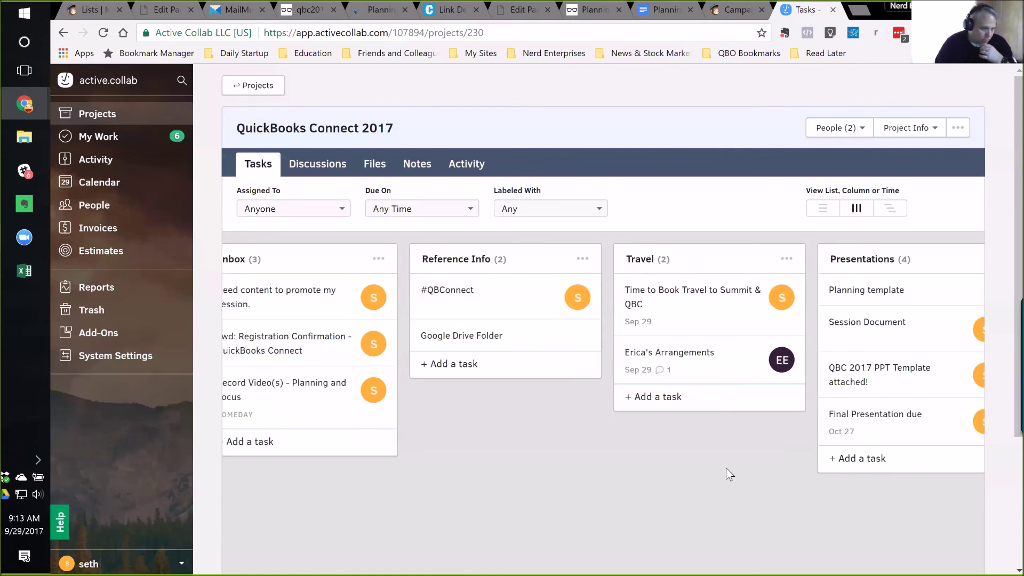
scroll(726, 468, right, 5)
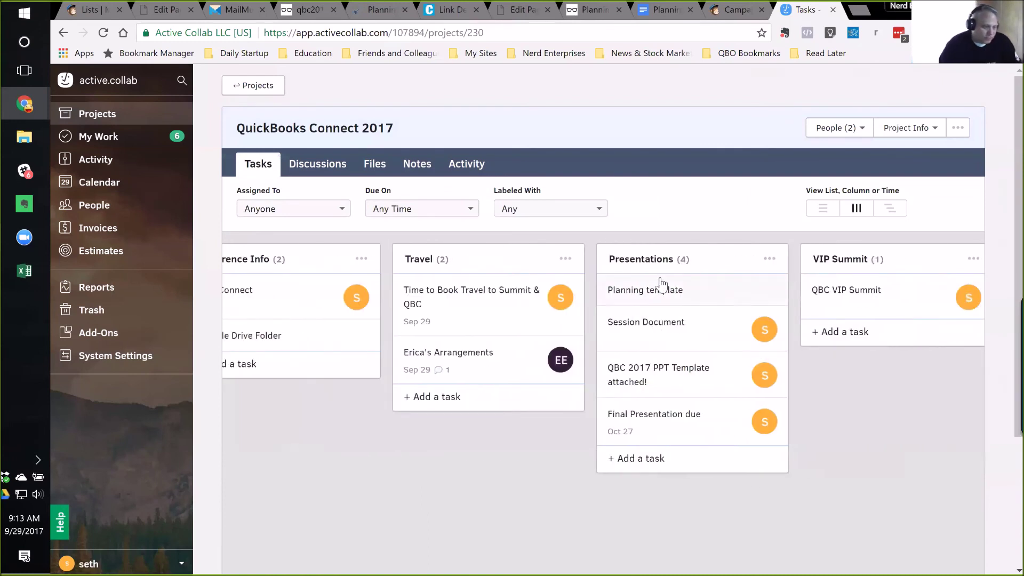
click(627, 331)
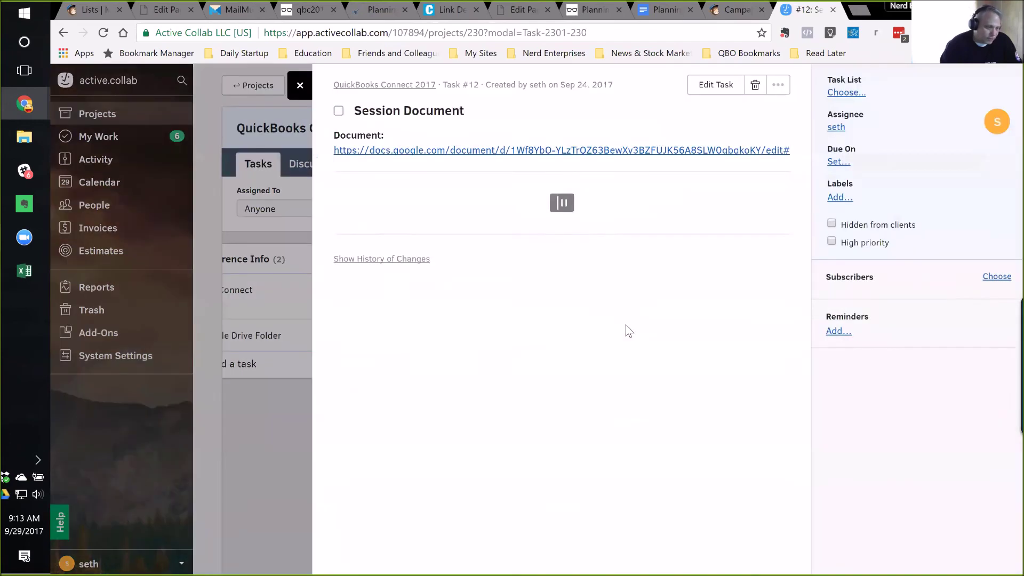
click(572, 150)
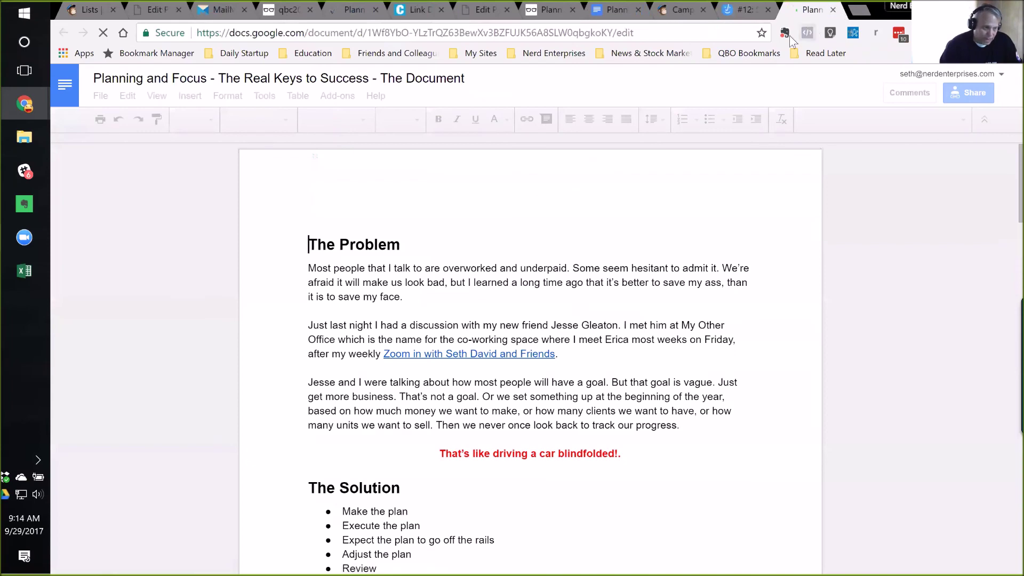
click(834, 10)
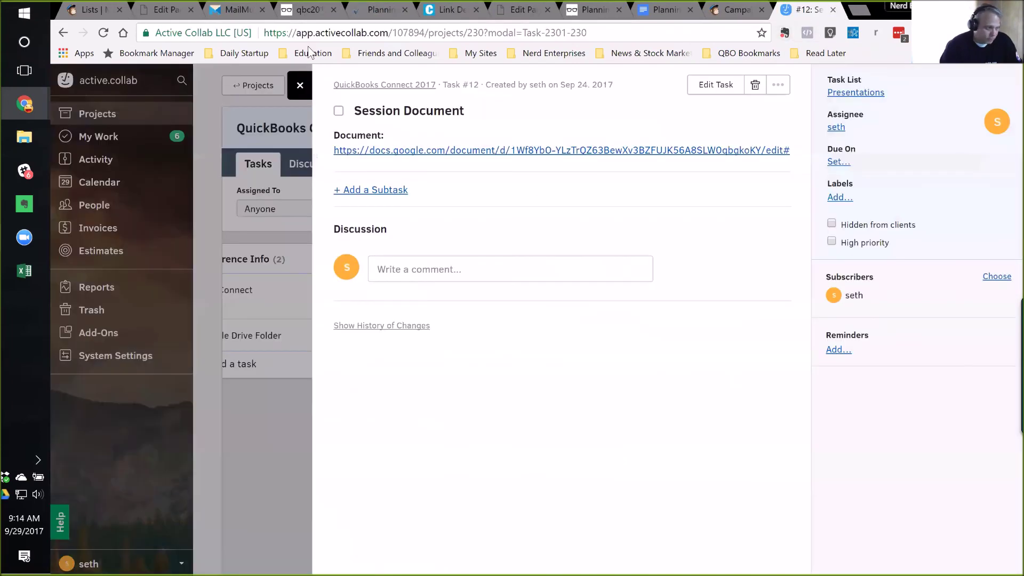
click(300, 85)
Browse the project's task columns and view the Planning template task with its spreadsheet link, closing it when done.
scroll(480, 330, left, 5)
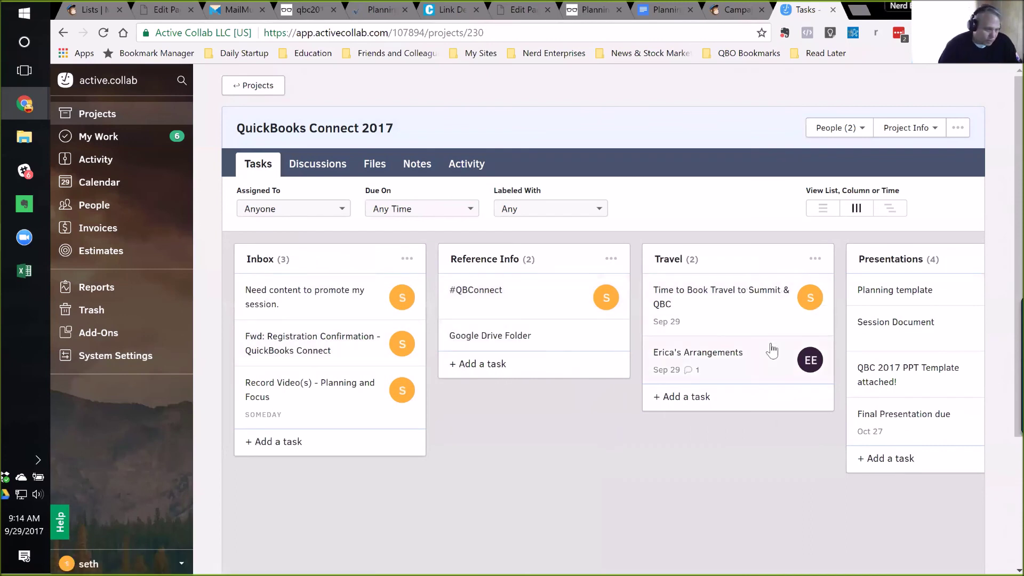
scroll(655, 522, right, 5)
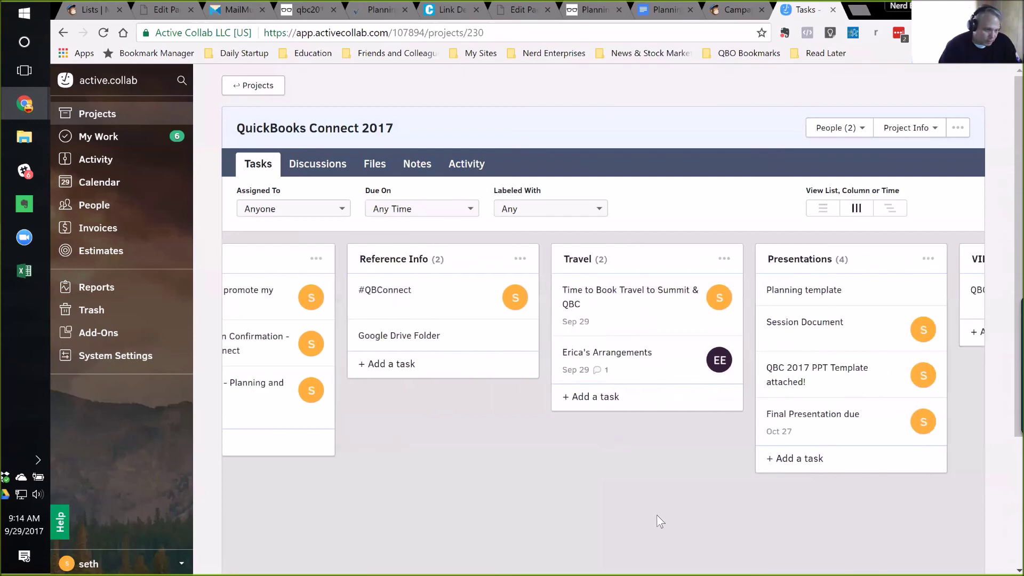
click(538, 293)
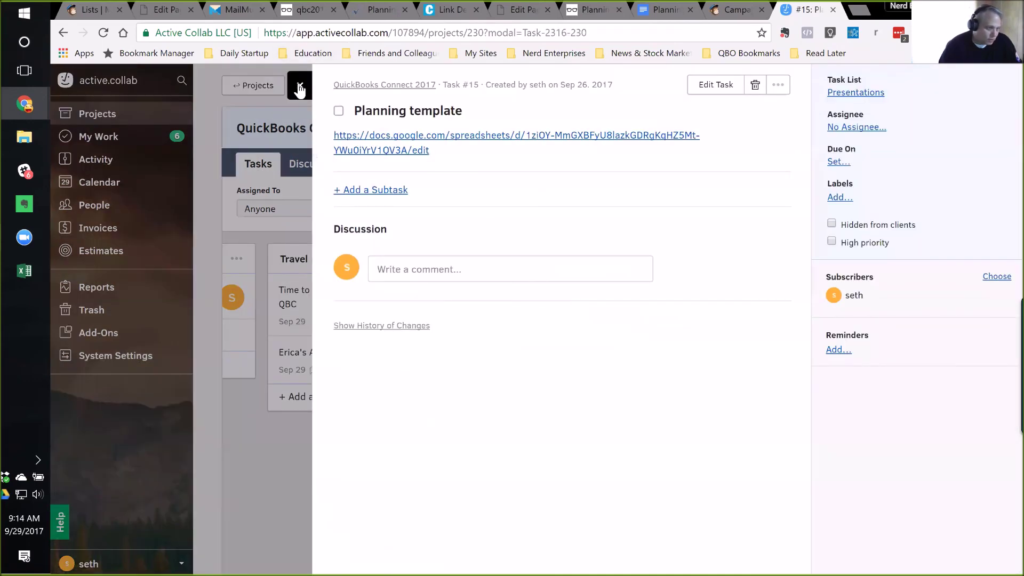
click(297, 87)
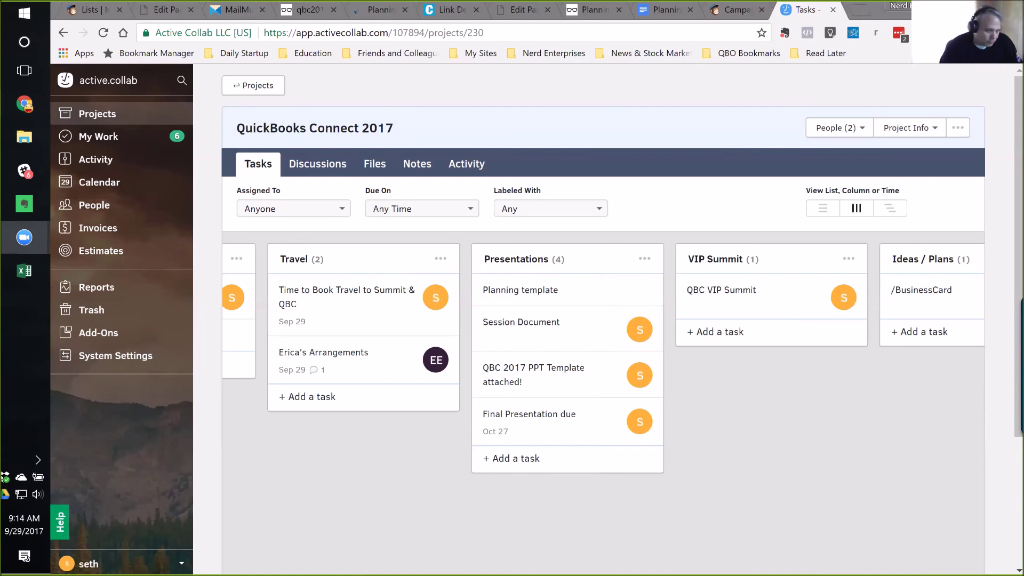
click(747, 397)
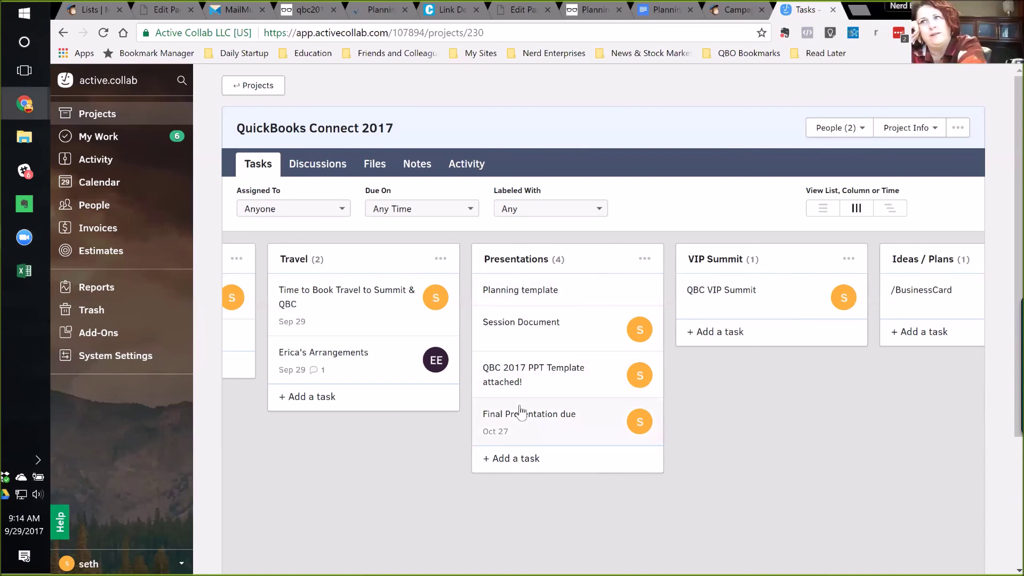
right_click(790, 411)
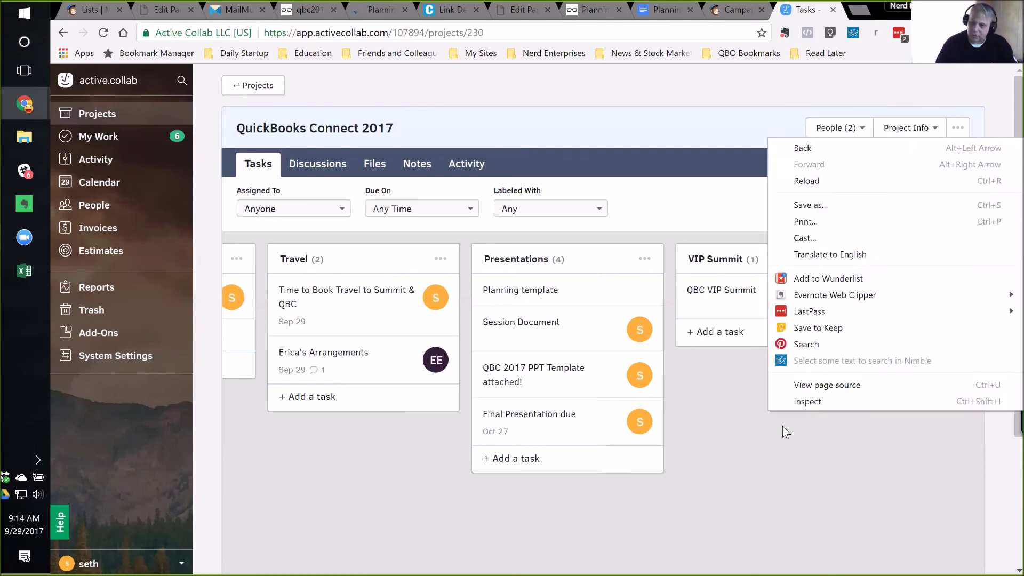
click(782, 432)
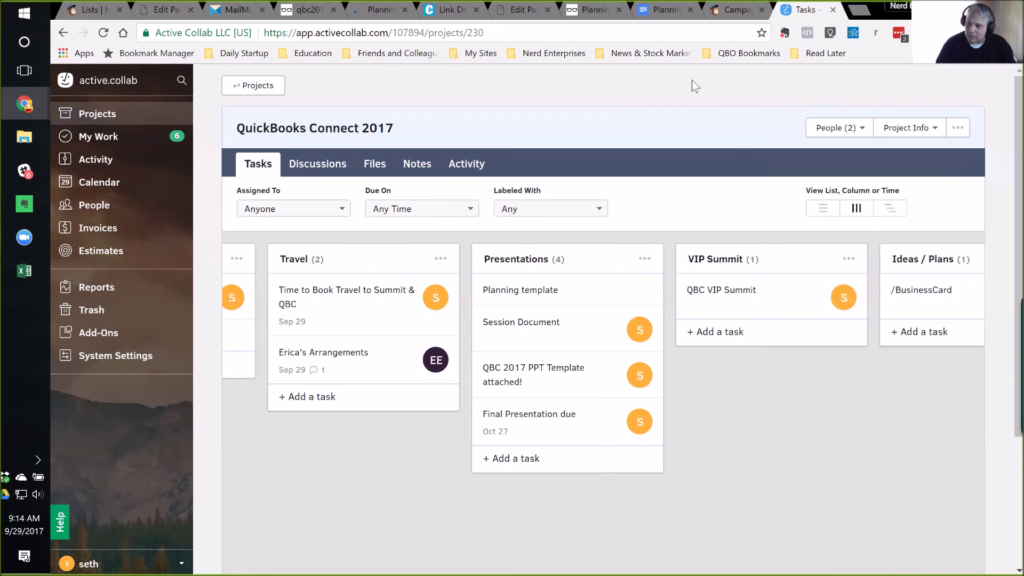
Switch to Evernote and examine the key deadlines table in the "QBC San Jose - Recorded Speaker Kickoff meeting + PPT" note.
click(12, 201)
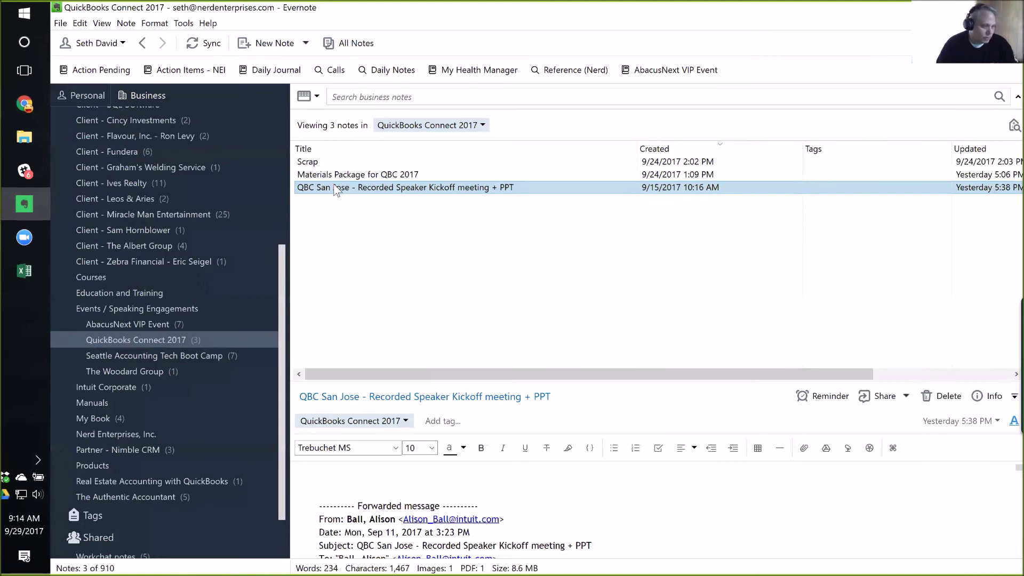
double_click(335, 186)
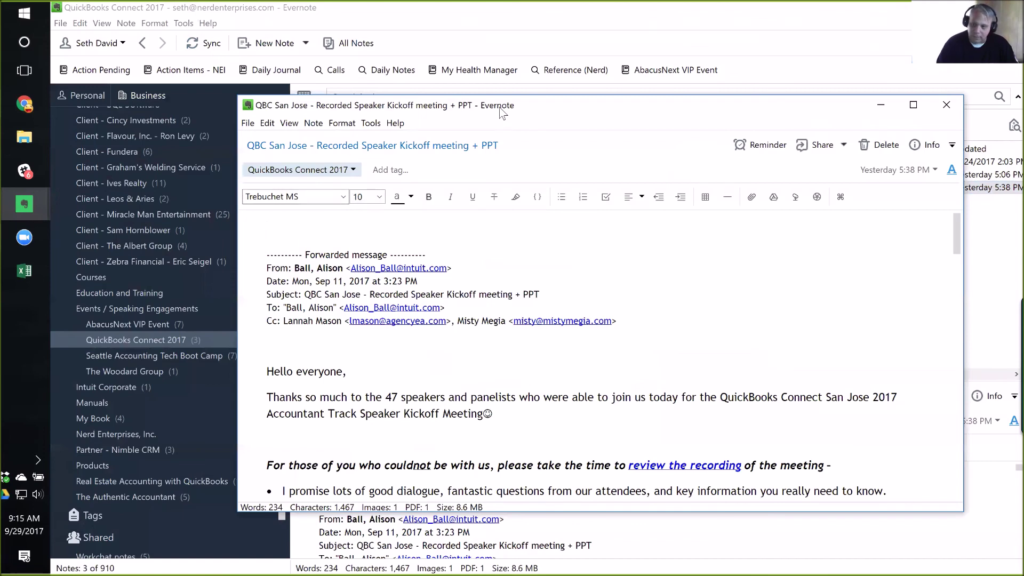
double_click(334, 111)
scroll(498, 208, down, 3)
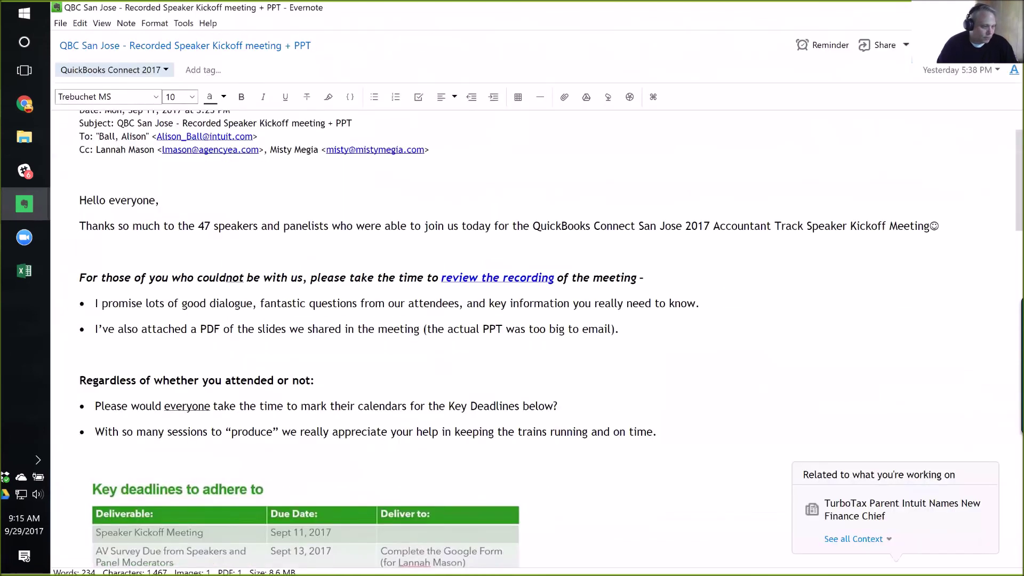
scroll(498, 208, down, 3)
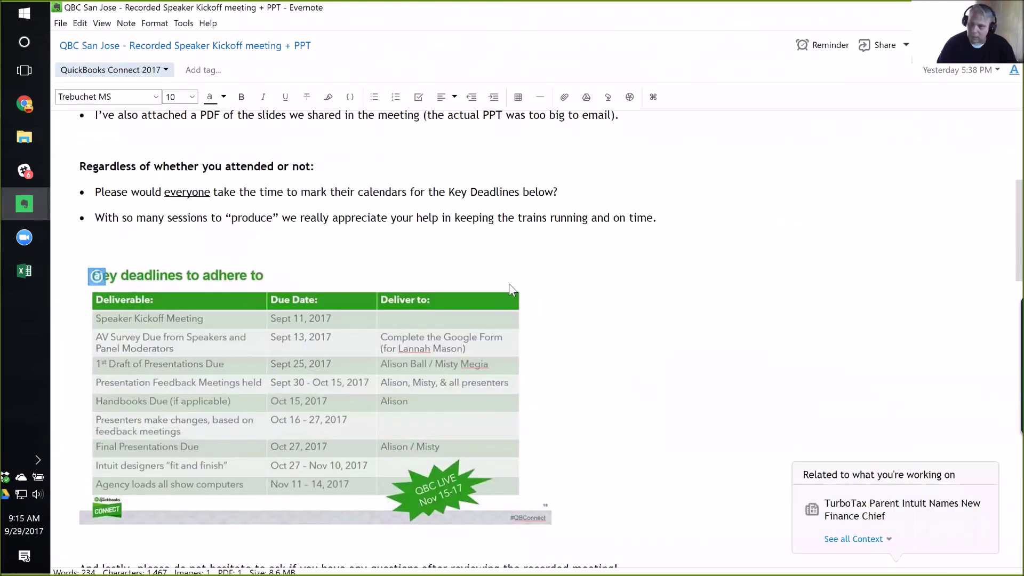
scroll(497, 208, up, 6)
key(Escape)
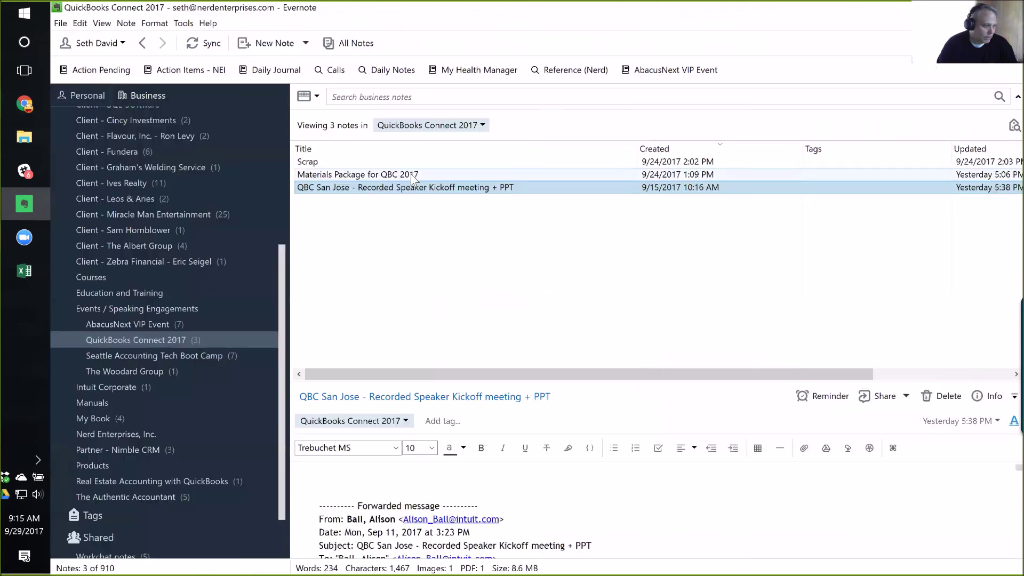
Reopen the recorded speaker kickoff meeting note and check its sharing options.
right_click(399, 188)
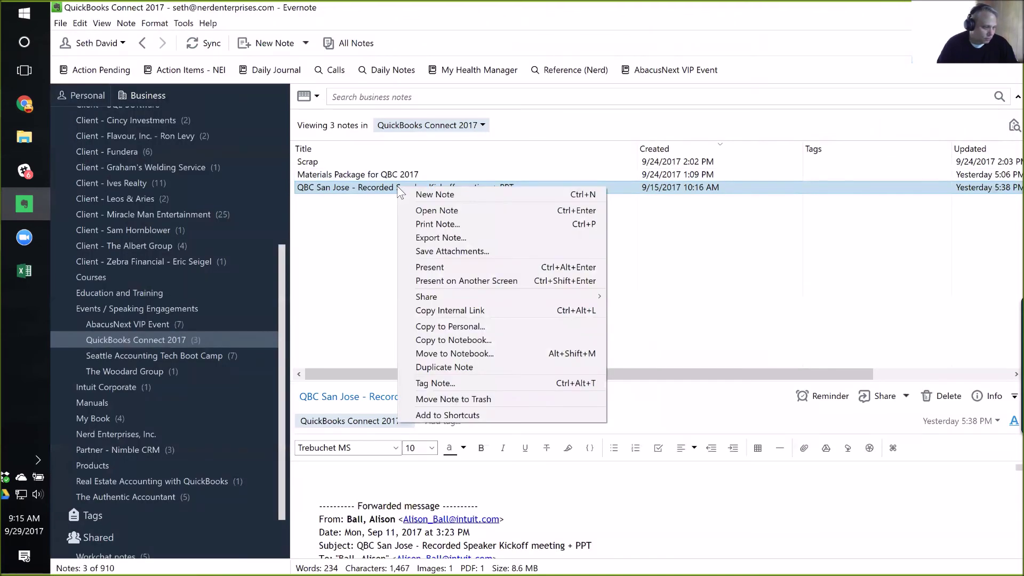
click(376, 187)
double_click(376, 187)
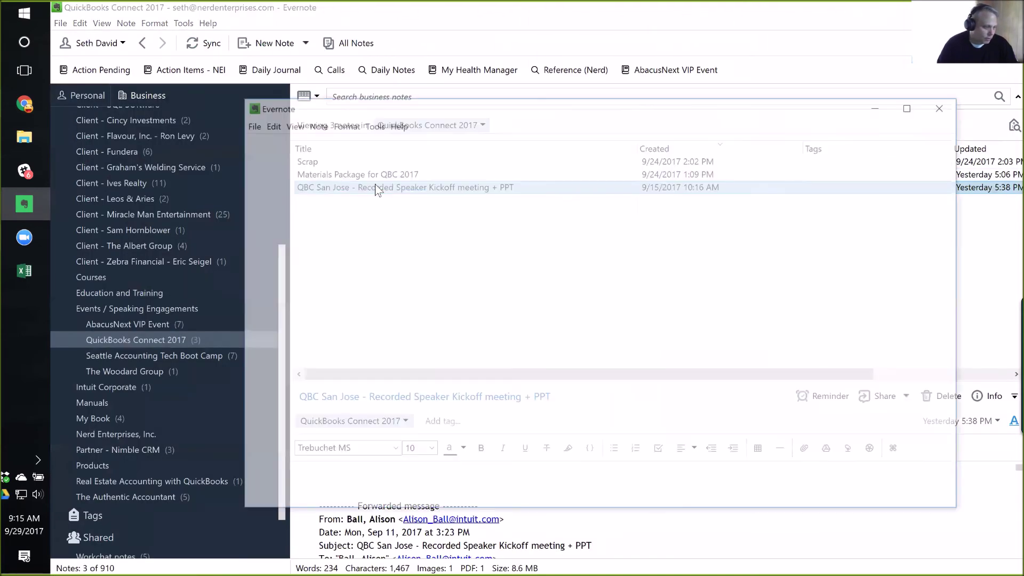
click(843, 145)
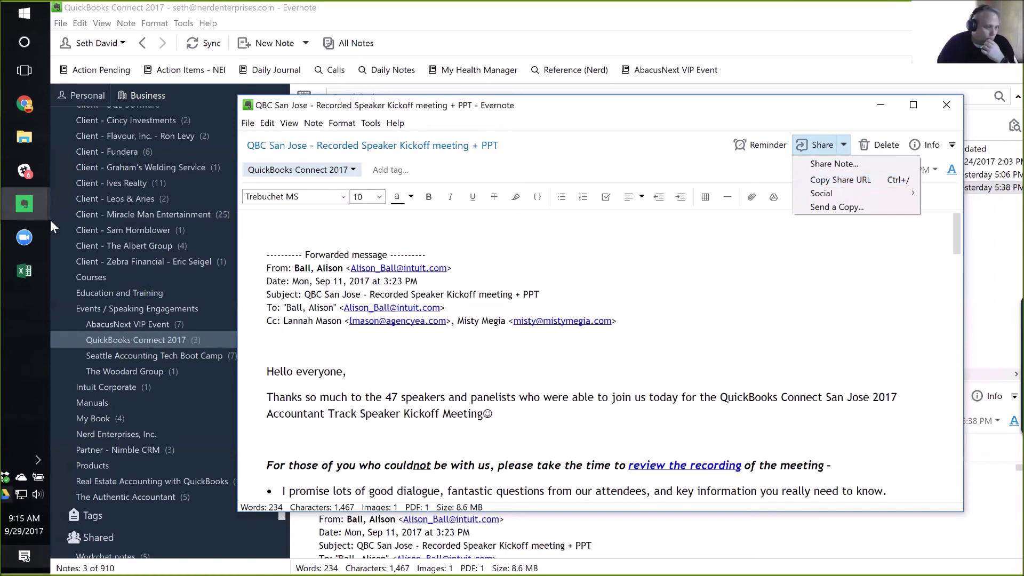
click(656, 20)
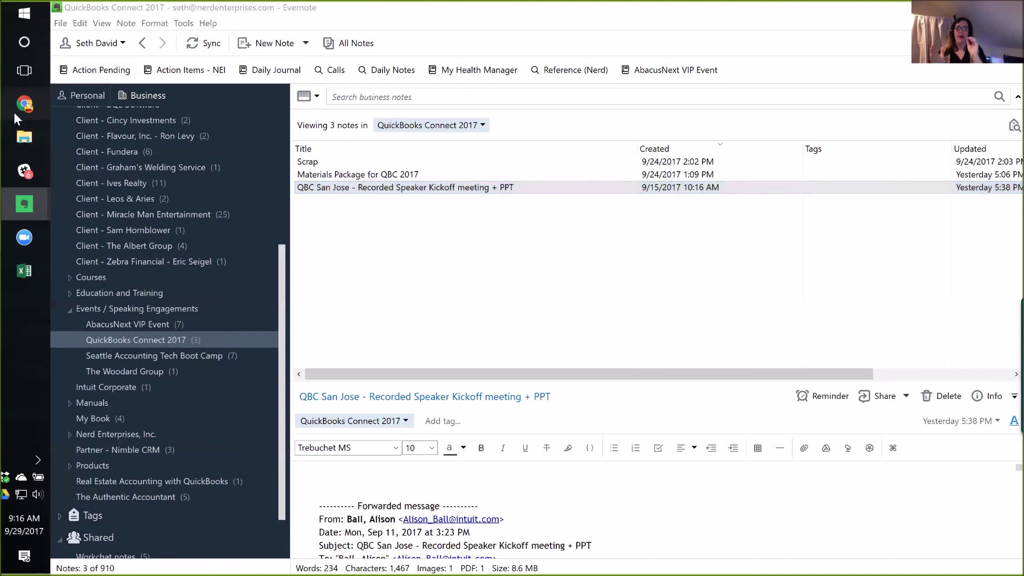
Switch back to the Chrome window showing the QuickBooks Connect 2017 project tasks.
mouse_move(22, 106)
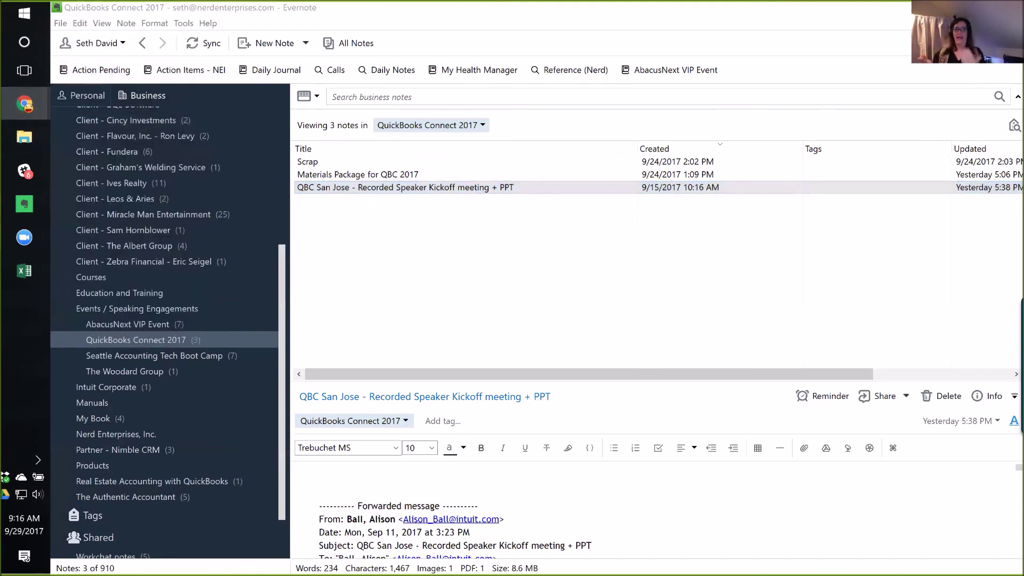
key(alt+Tab)
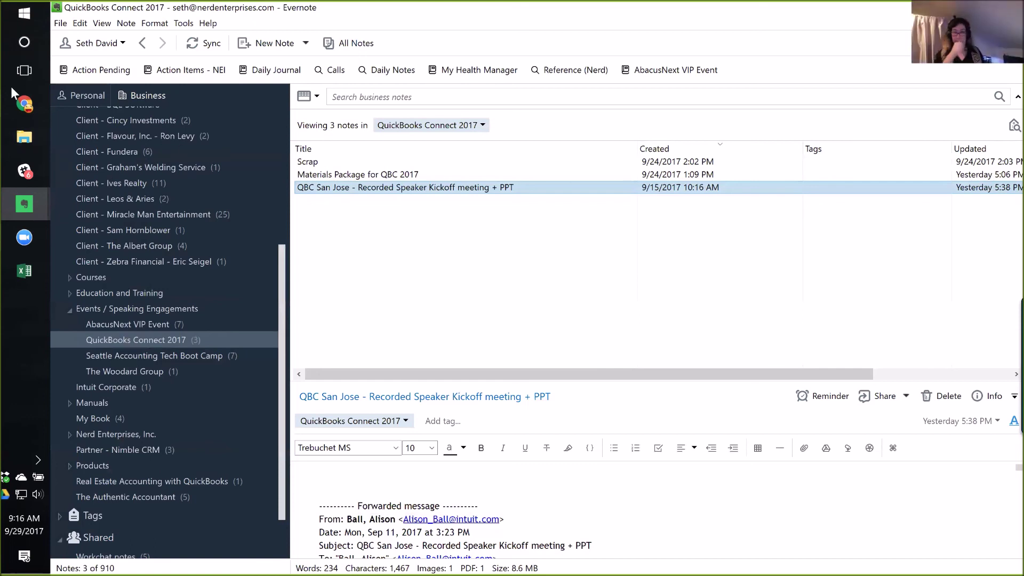
click(8, 105)
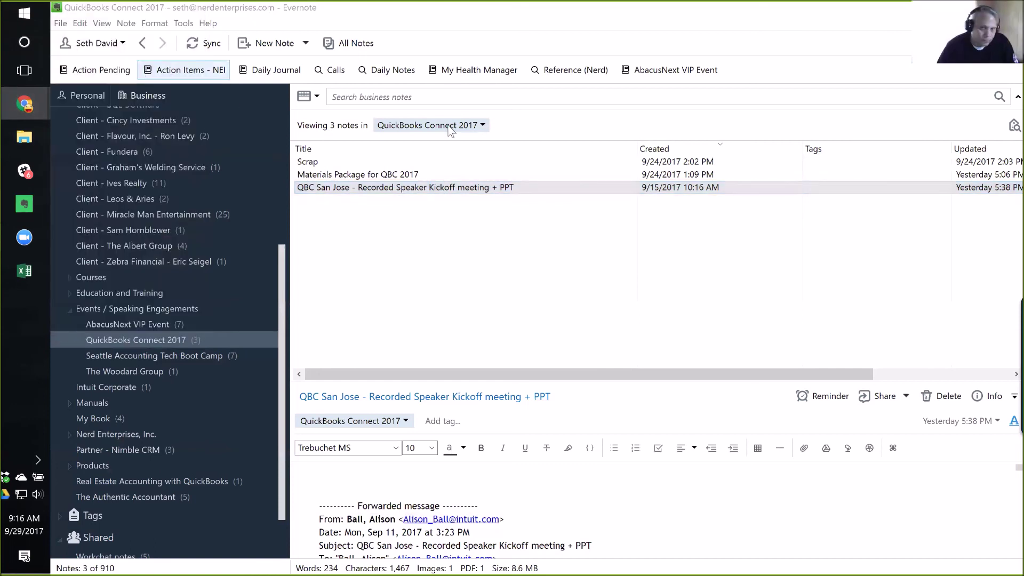
mouse_move(24, 104)
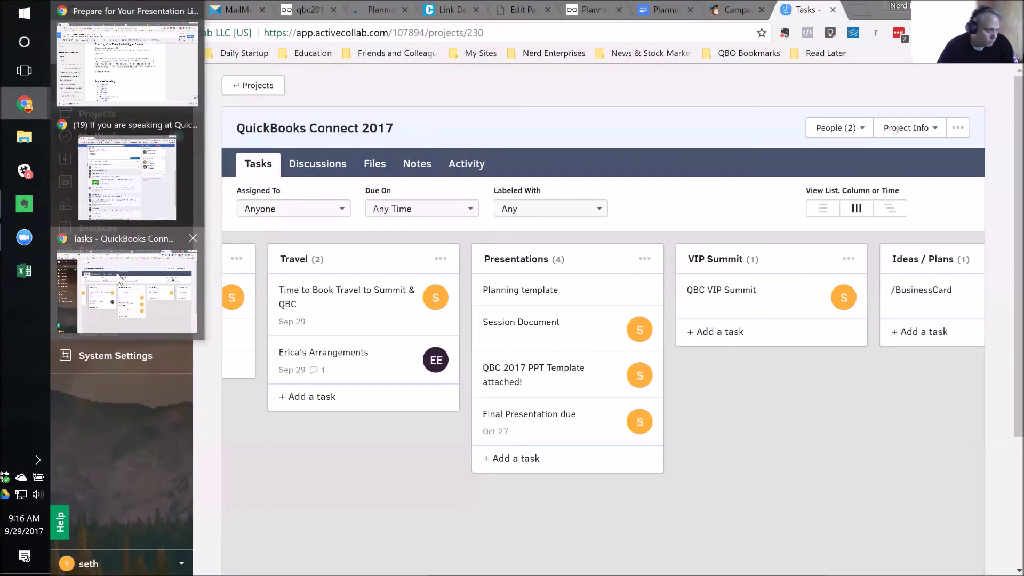
click(127, 282)
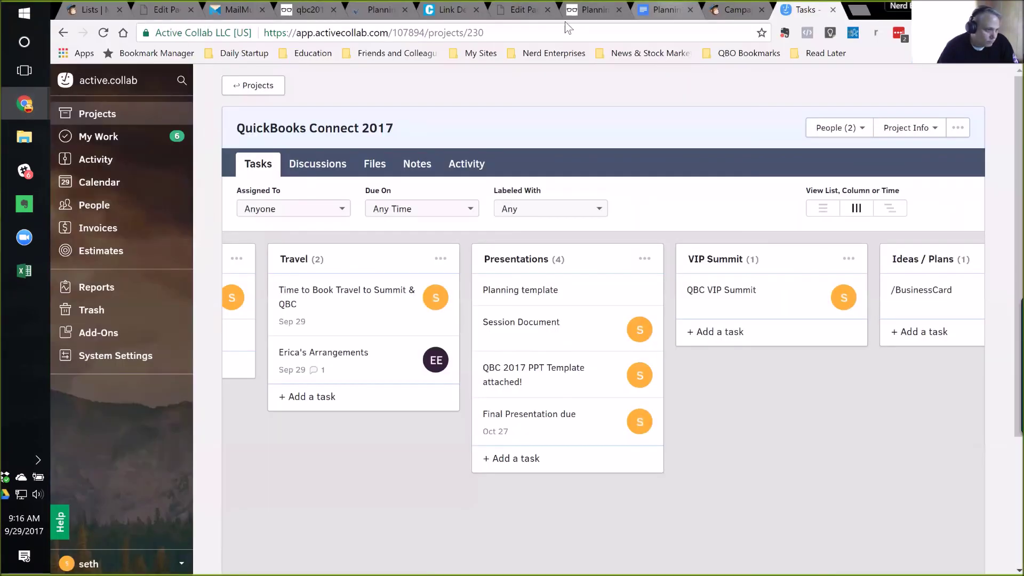
Review the tweet links and the training plan pricing table on the published Planning and Focus resource page.
click(593, 15)
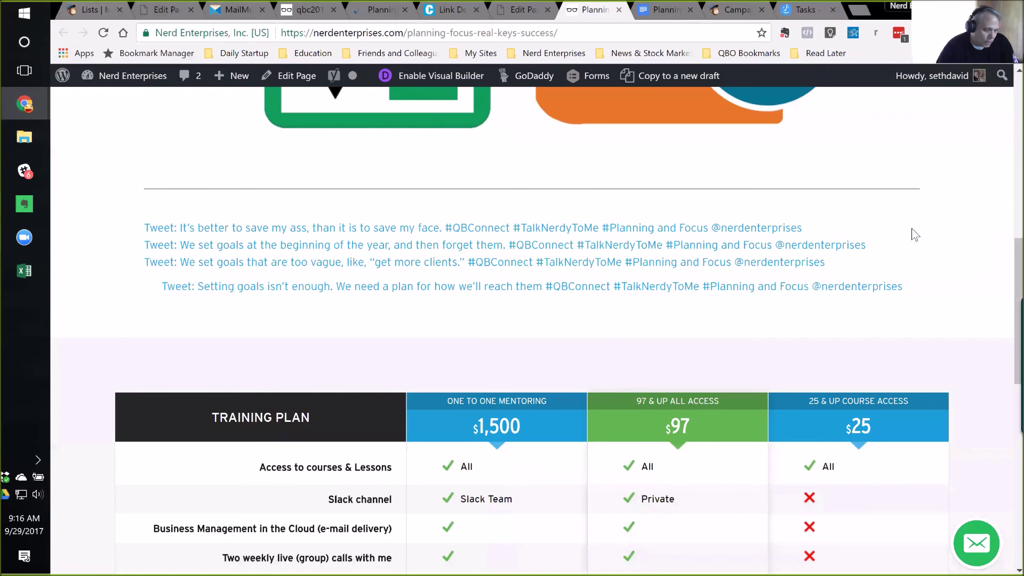
scroll(914, 230, down, 2)
scroll(924, 202, down, 2)
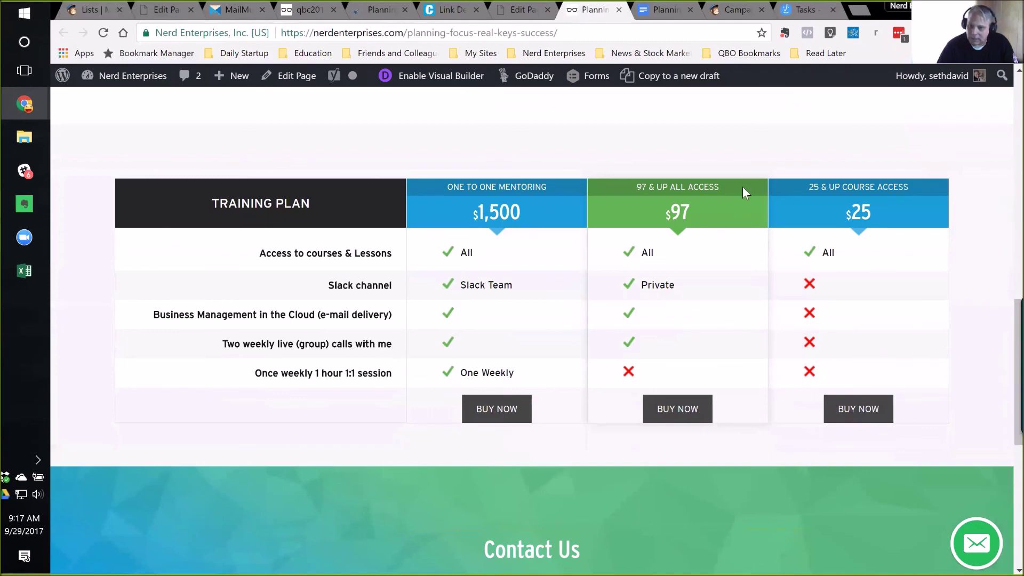
scroll(742, 188, up, 5)
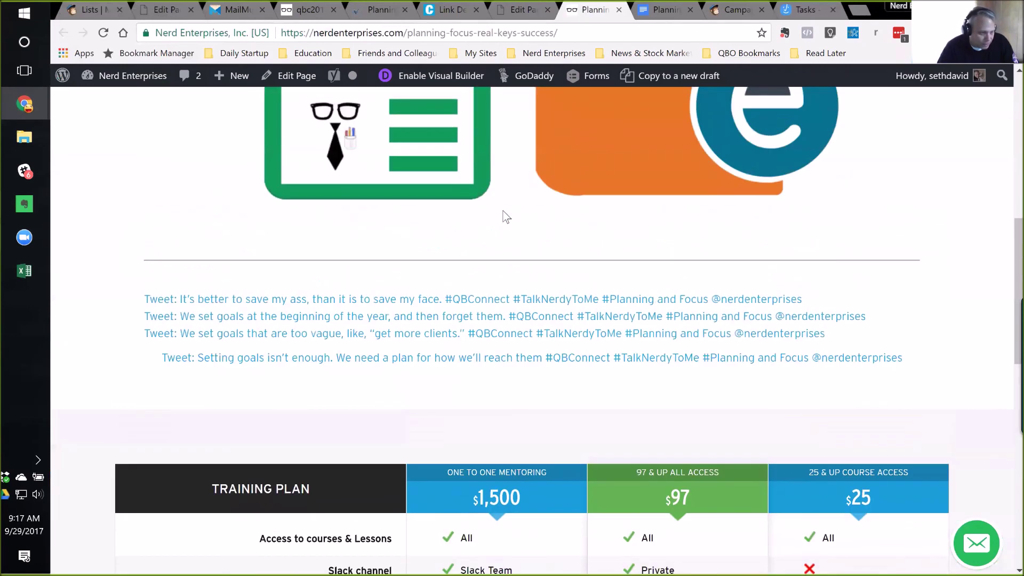
scroll(576, 256, down, 5)
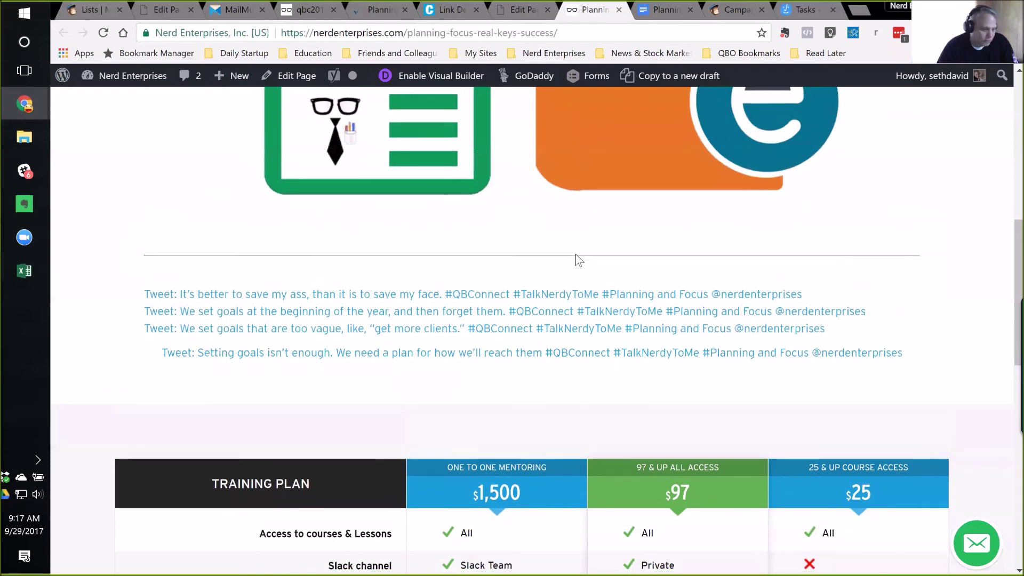